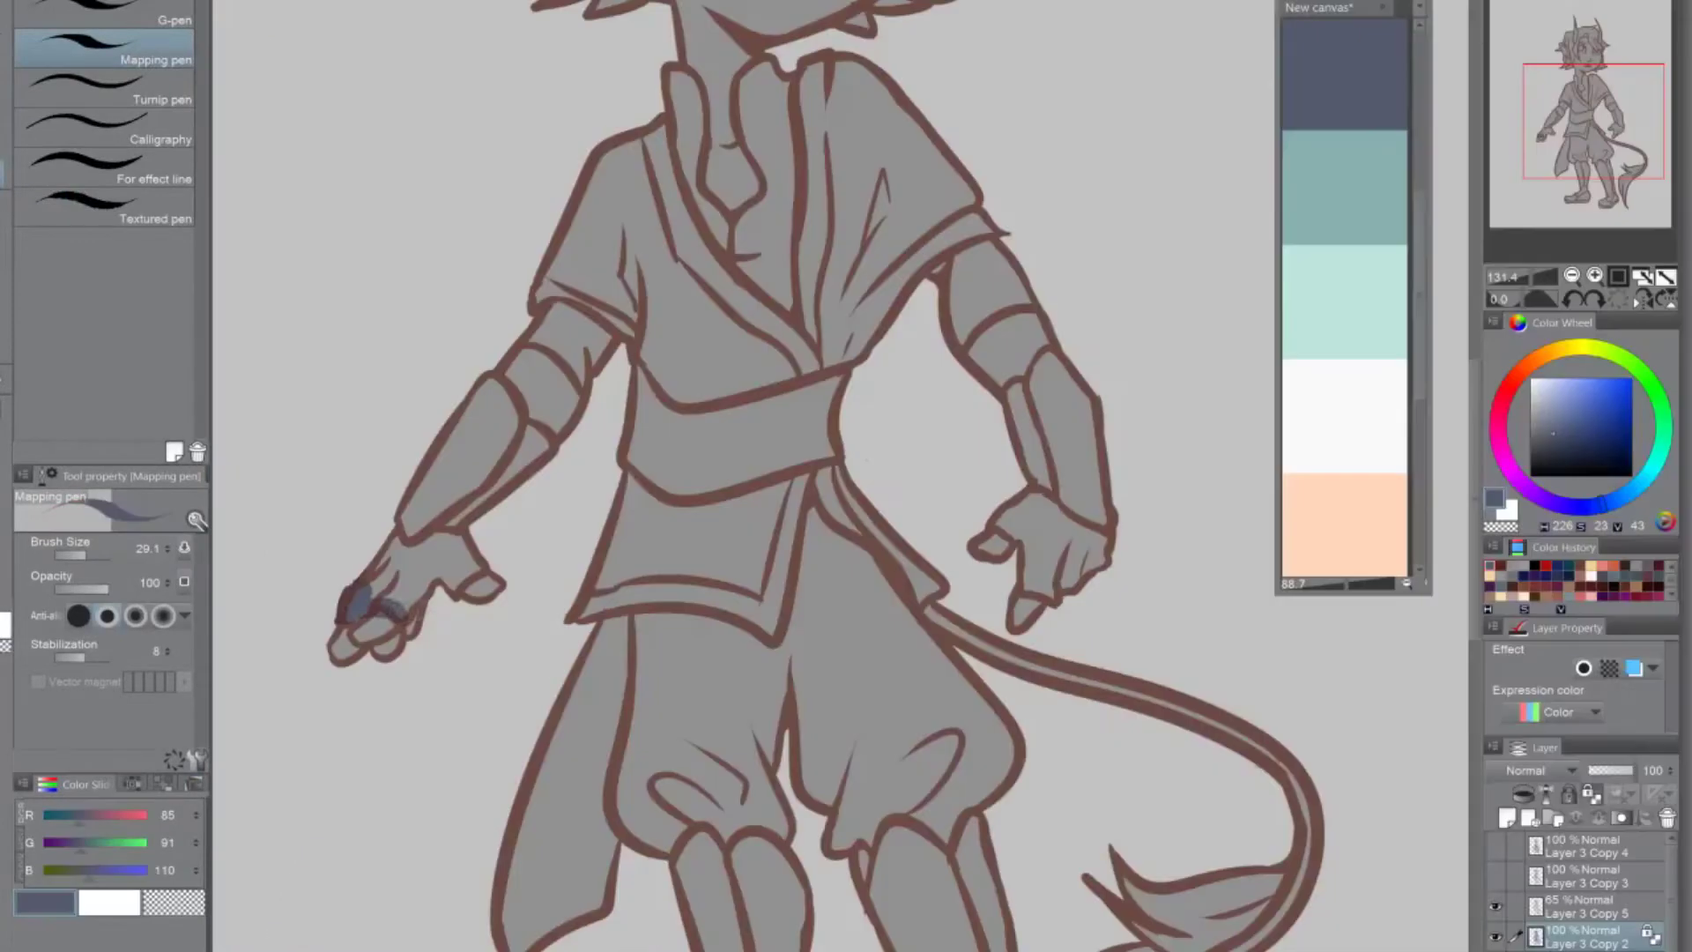
Paint both fingerless gloves slate blue (RGB 85, 91, 110) with the Mapping pen, keeping the fingertips gray
mouse_move(401, 617)
left_mouse_down()
mouse_move(481, 559)
mouse_move(448, 568)
mouse_move(460, 542)
mouse_move(436, 540)
mouse_move(455, 550)
mouse_move(409, 586)
mouse_move(384, 583)
mouse_move(383, 555)
mouse_move(440, 550)
mouse_move(415, 553)
left_mouse_up()
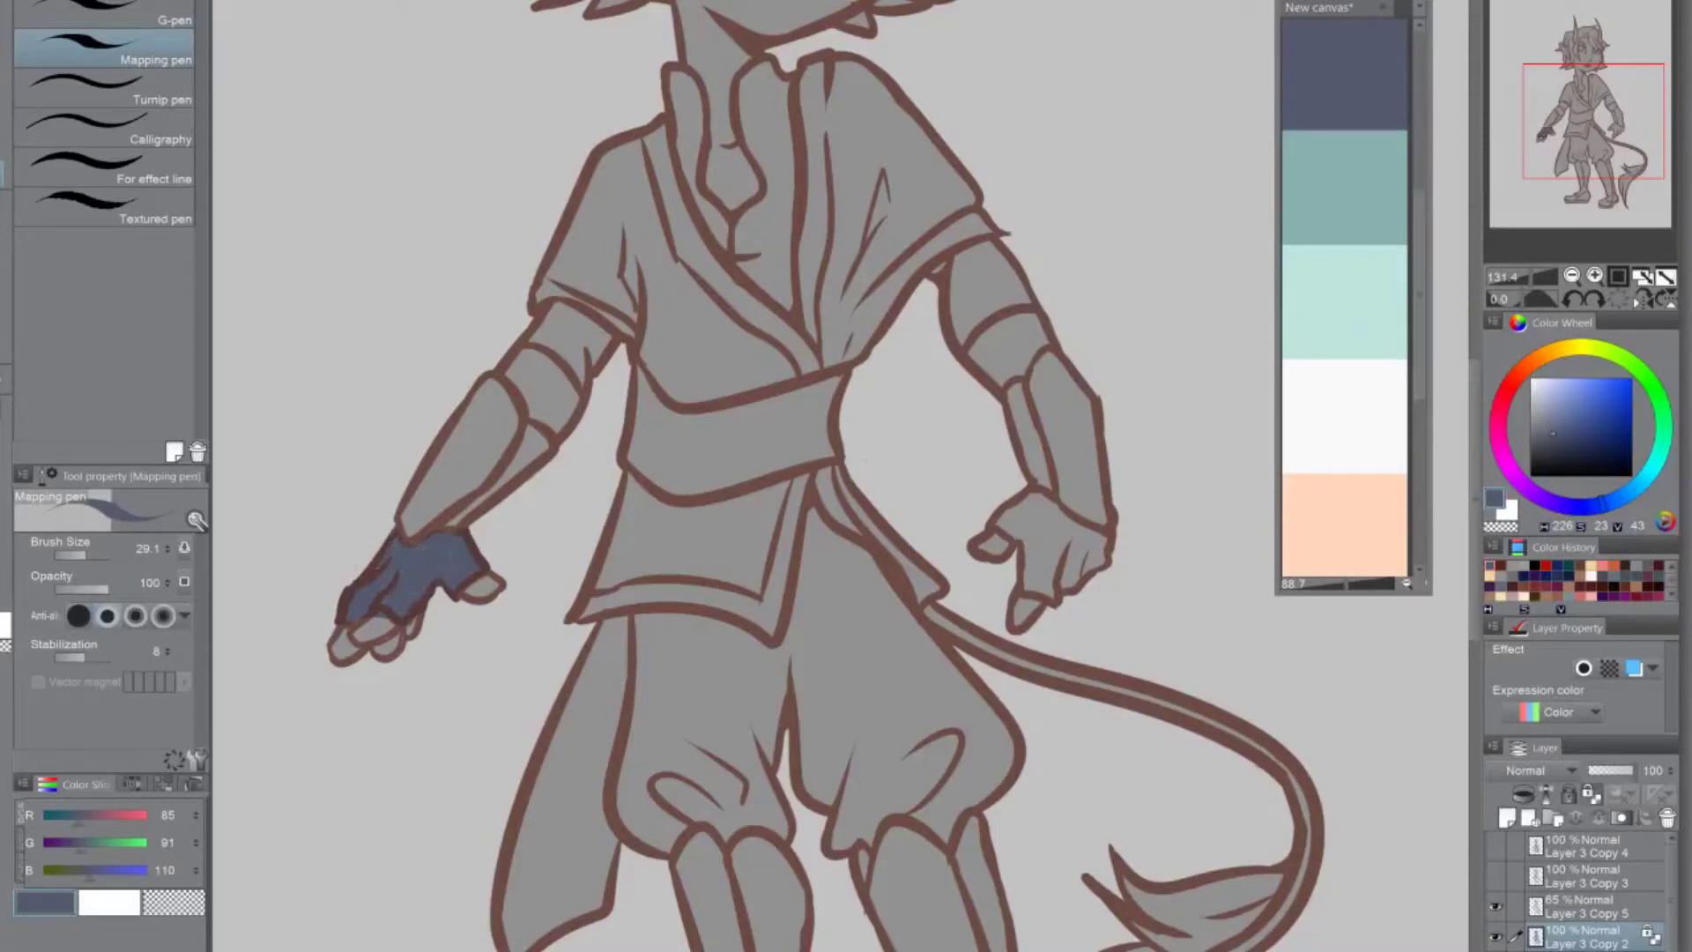
left_click(476, 586, "alt")
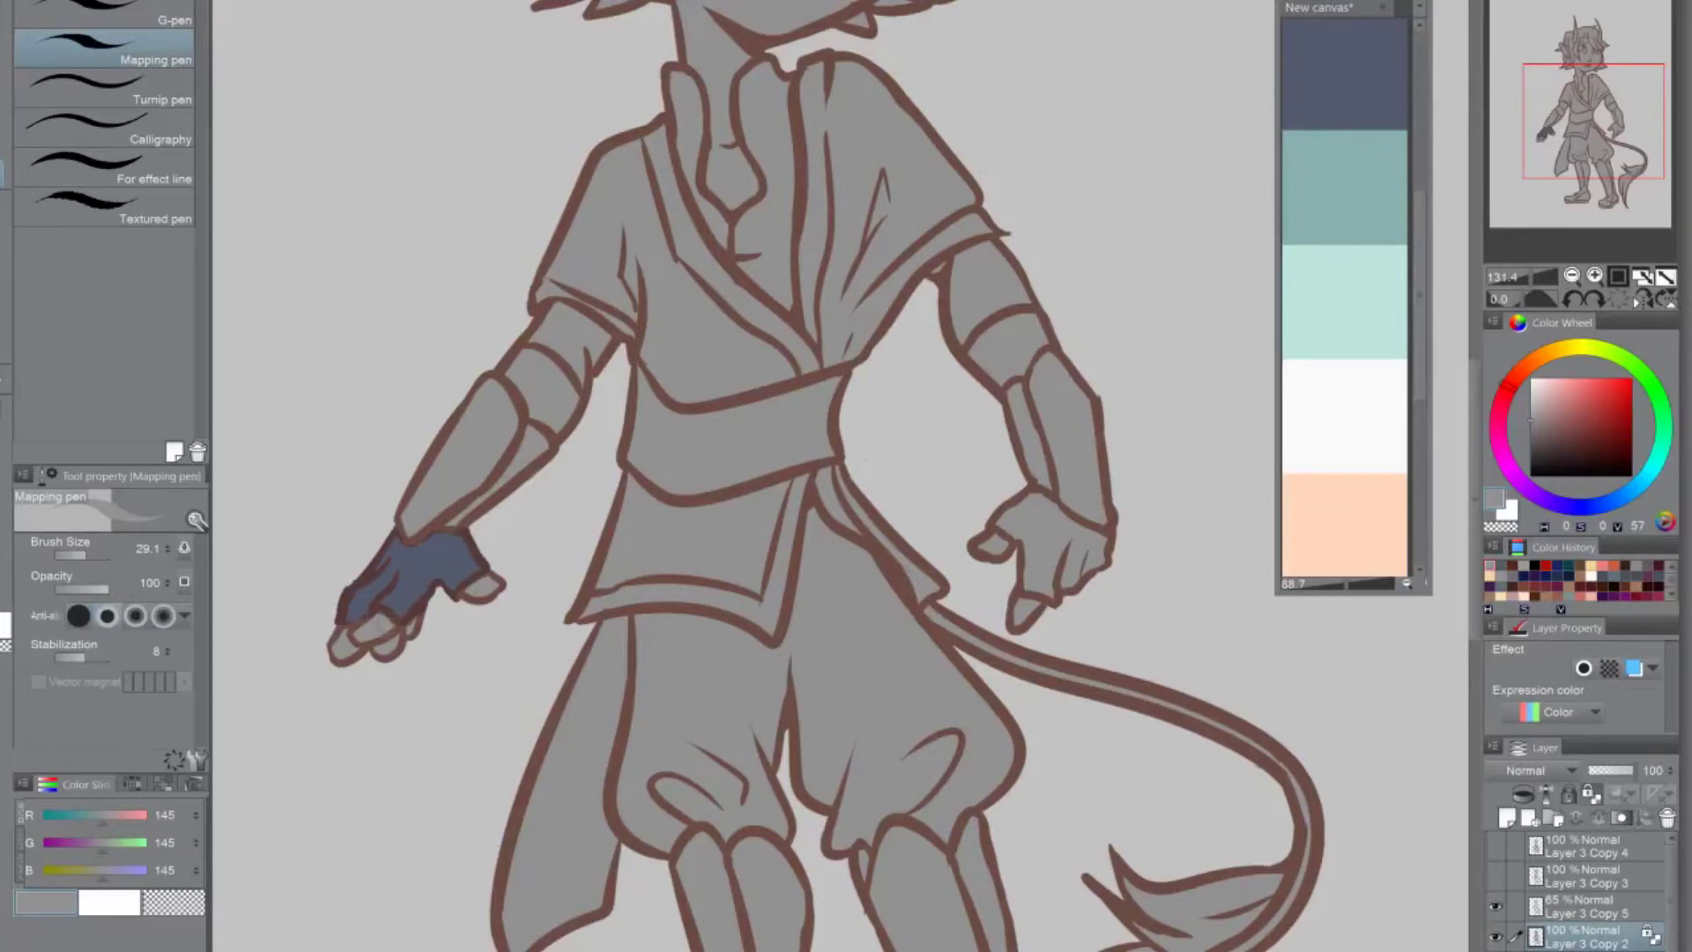
left_click(458, 575, "alt")
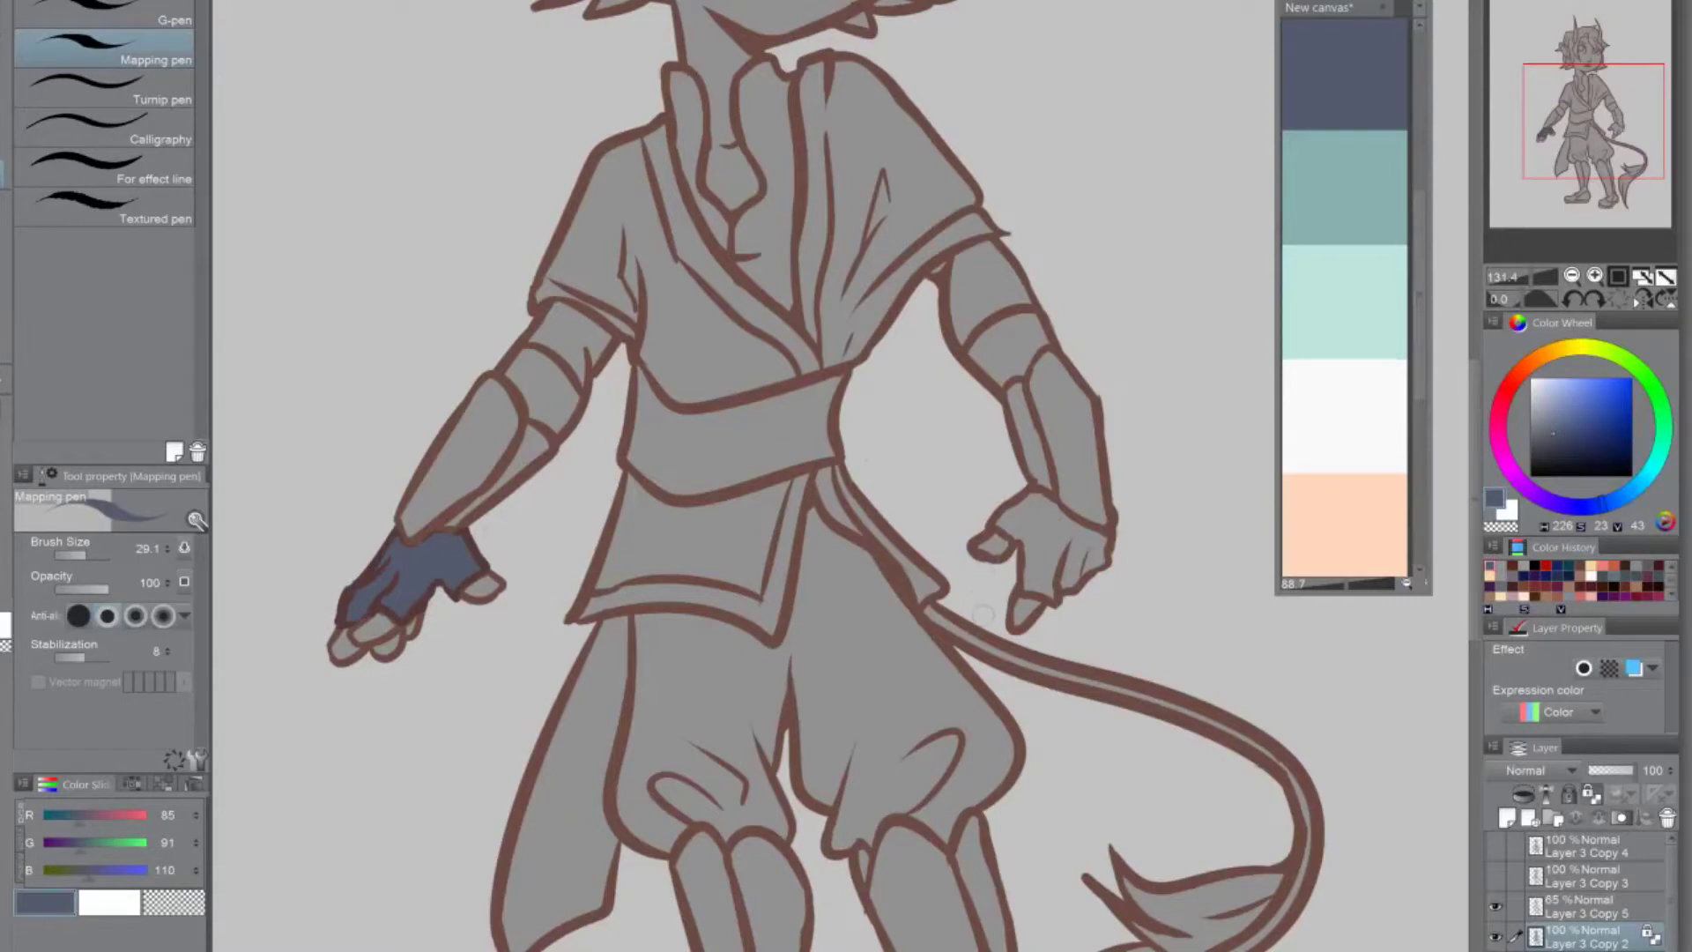
left_click_drag(1005, 525, 1054, 598)
mouse_move(1031, 497)
left_mouse_down()
mouse_move(1009, 511)
mouse_move(1039, 506)
mouse_move(1117, 548)
left_mouse_up()
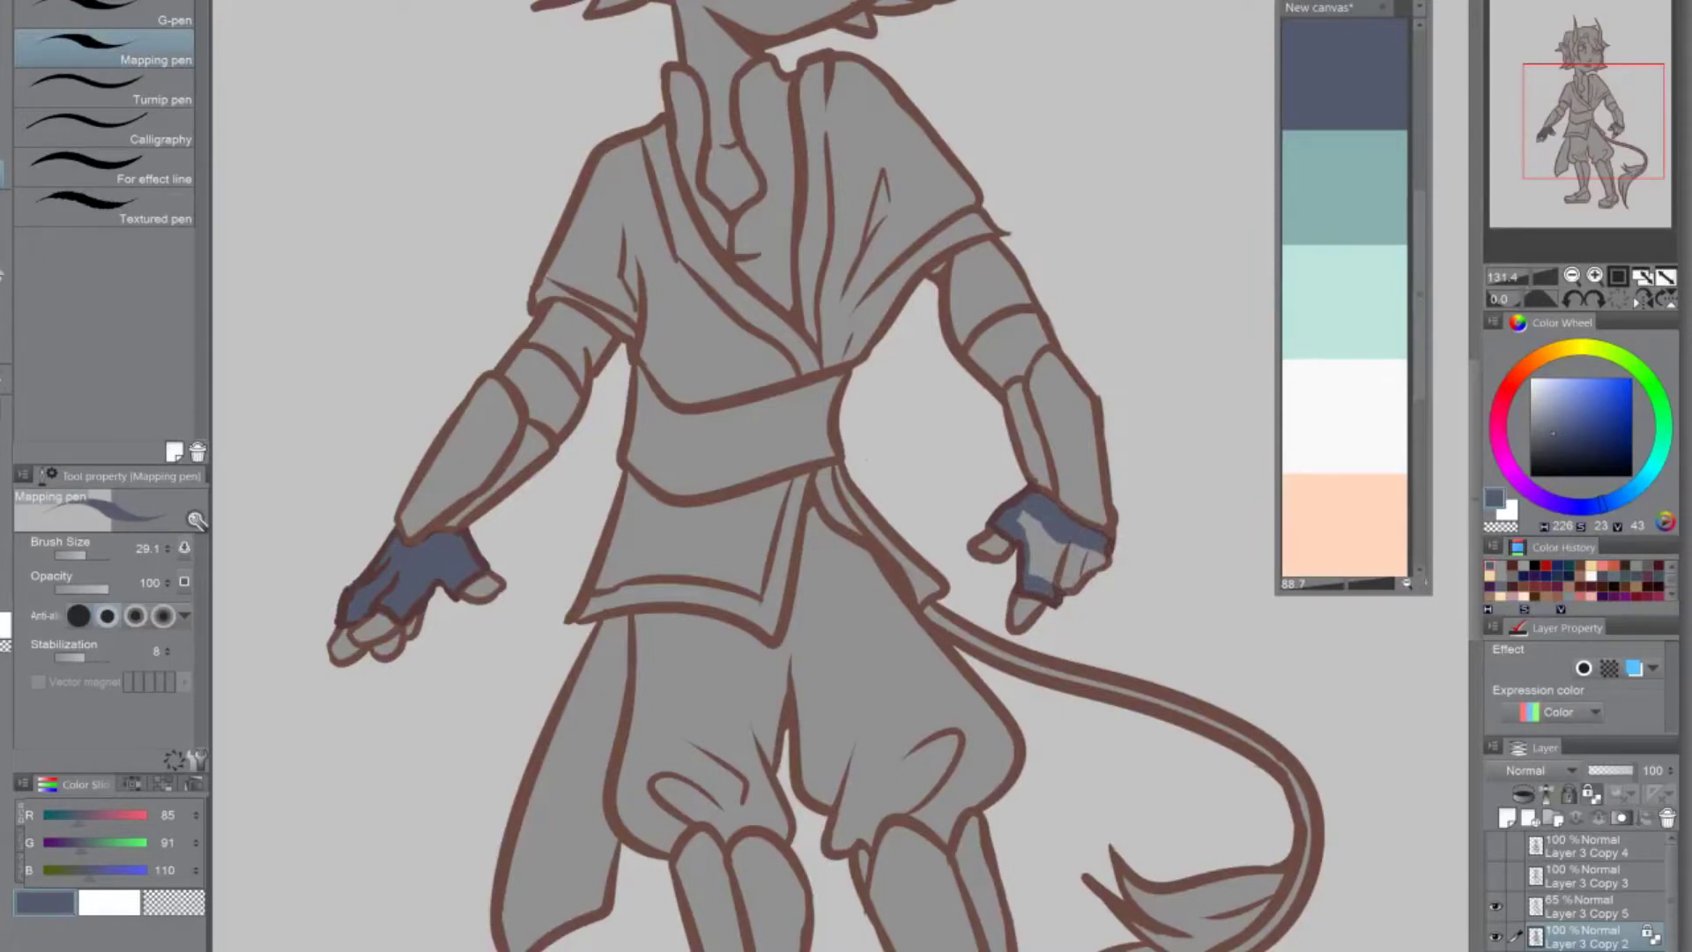
Paint the upper edge of the waist sash slate blue and clean up the overspill on the tunic with the base gray
key("h")
scroll(991, 691, "down", 5)
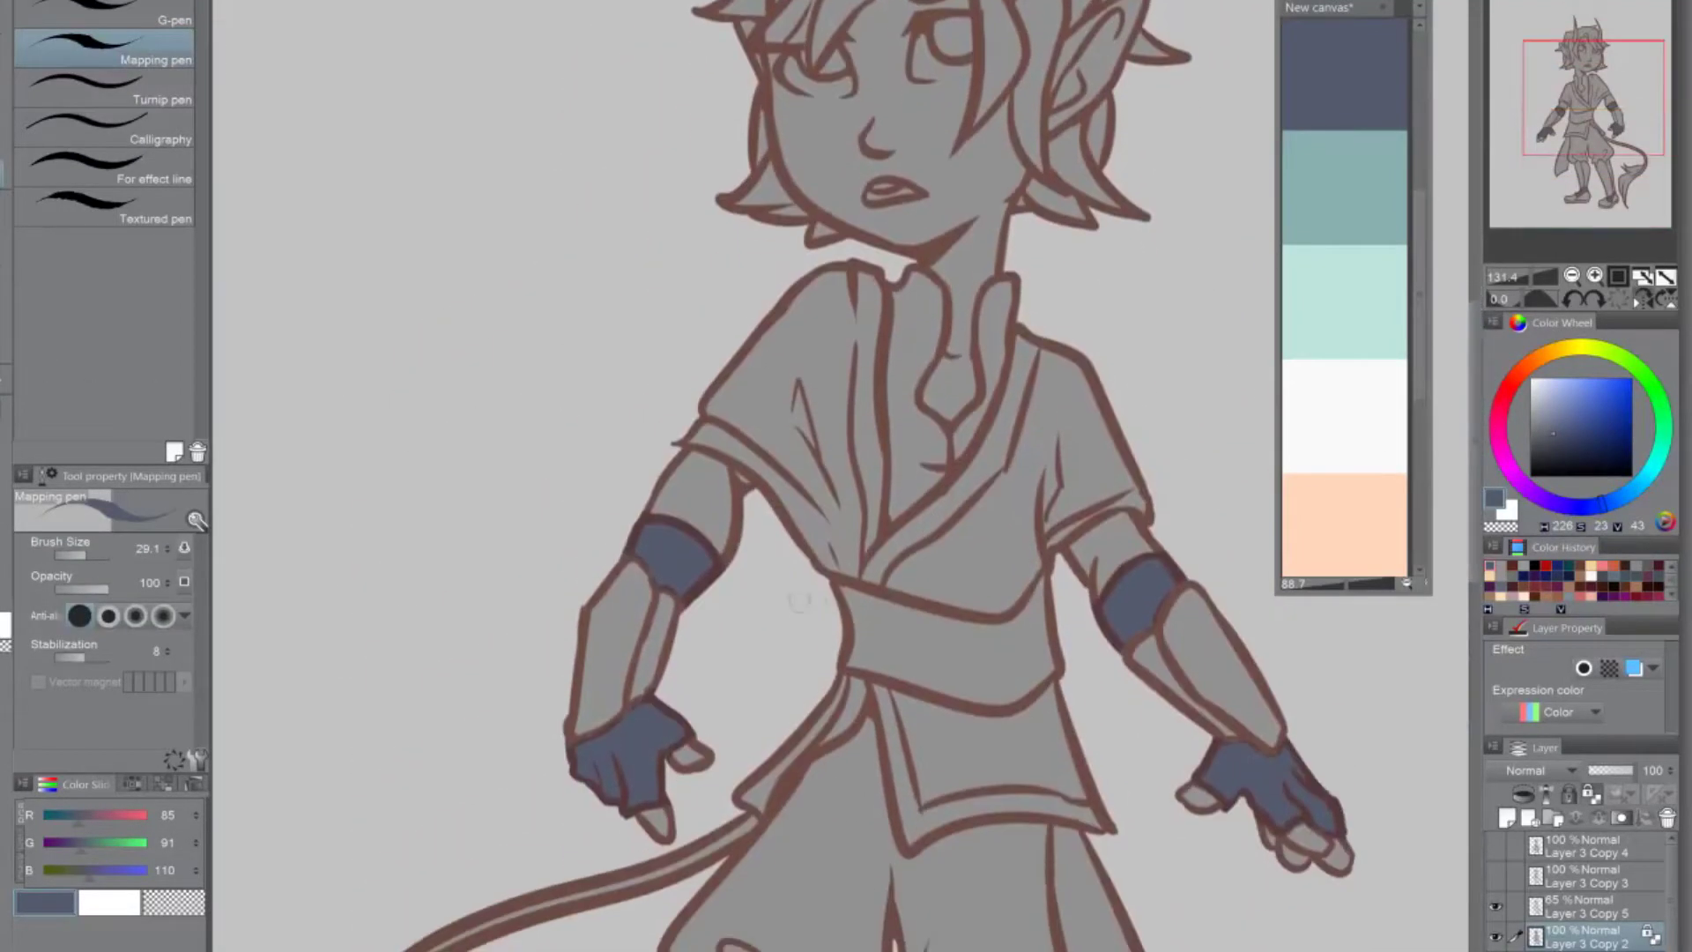
mouse_move(828, 578)
left_mouse_down()
mouse_move(934, 620)
mouse_move(1047, 628)
mouse_move(899, 609)
mouse_move(1047, 581)
left_mouse_up()
left_click(976, 560, "alt")
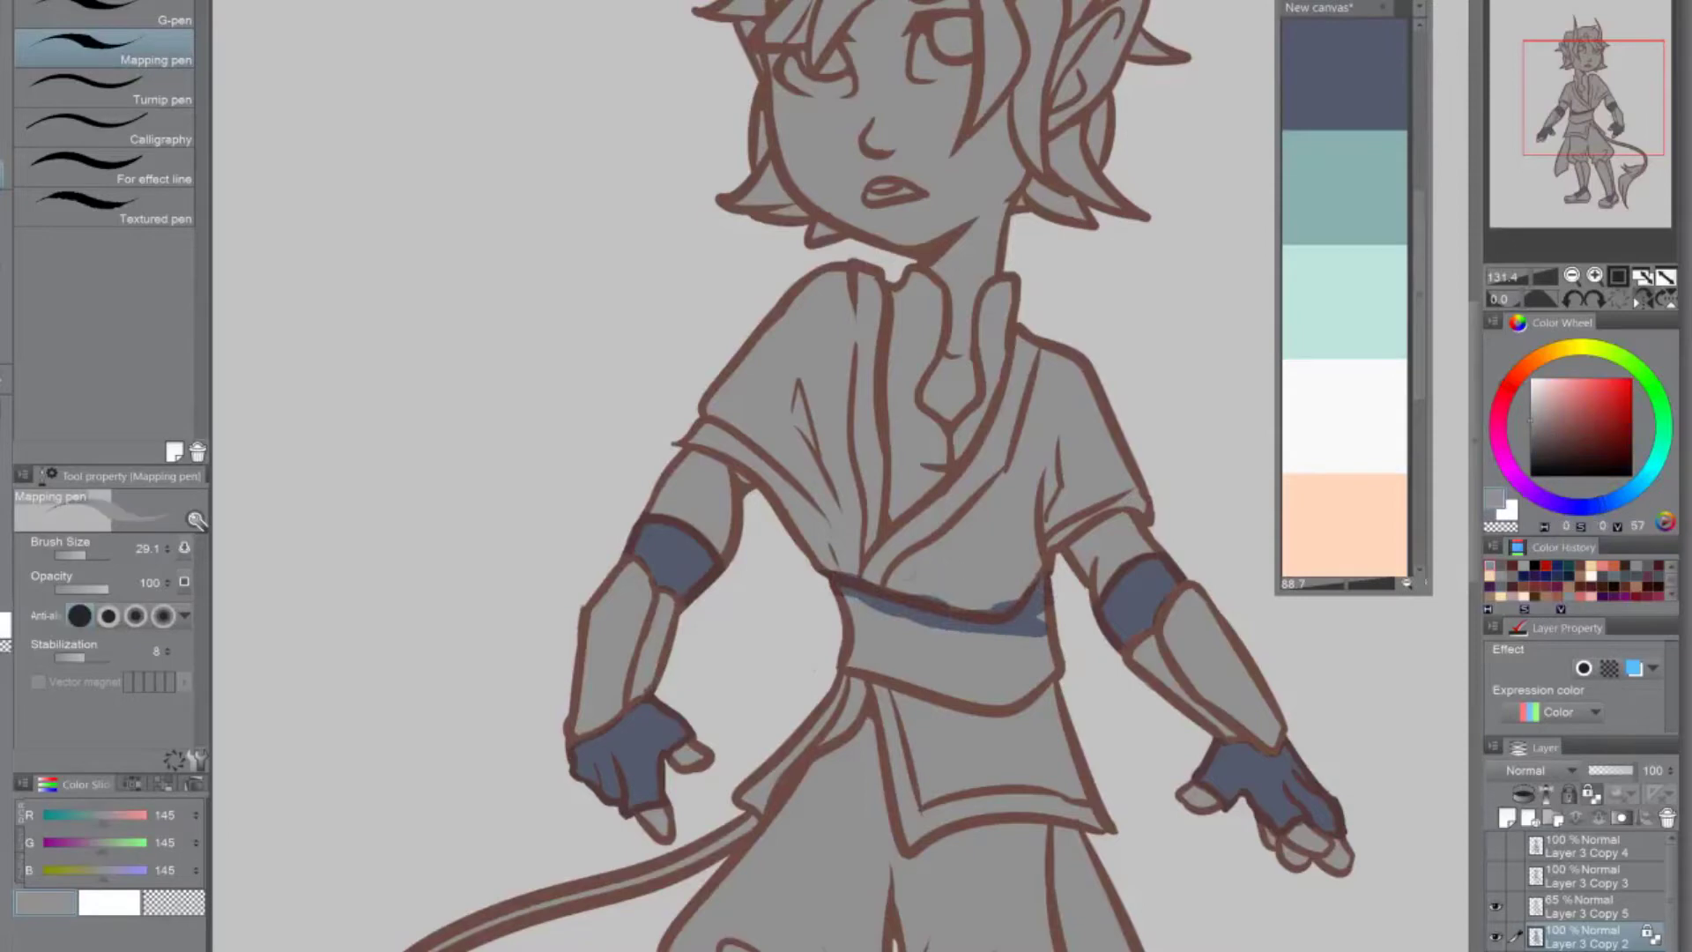
left_click_drag(930, 597, 976, 612)
left_click(1029, 620, "alt")
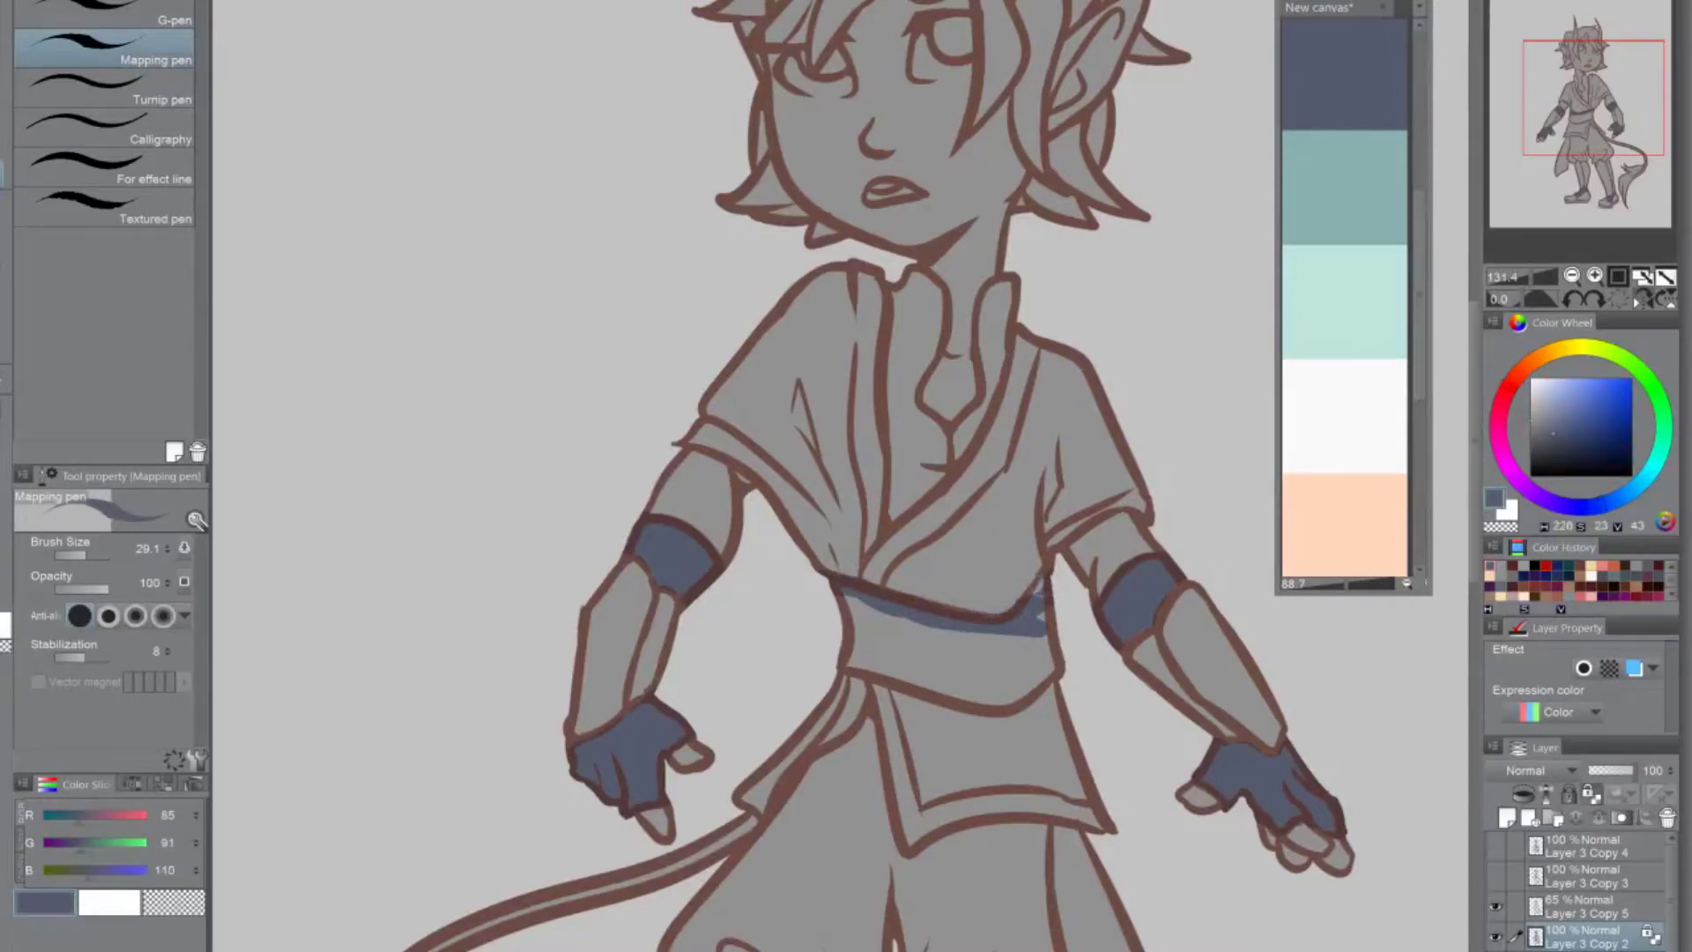
left_click_drag(939, 609, 1018, 610)
left_click(978, 592, "alt")
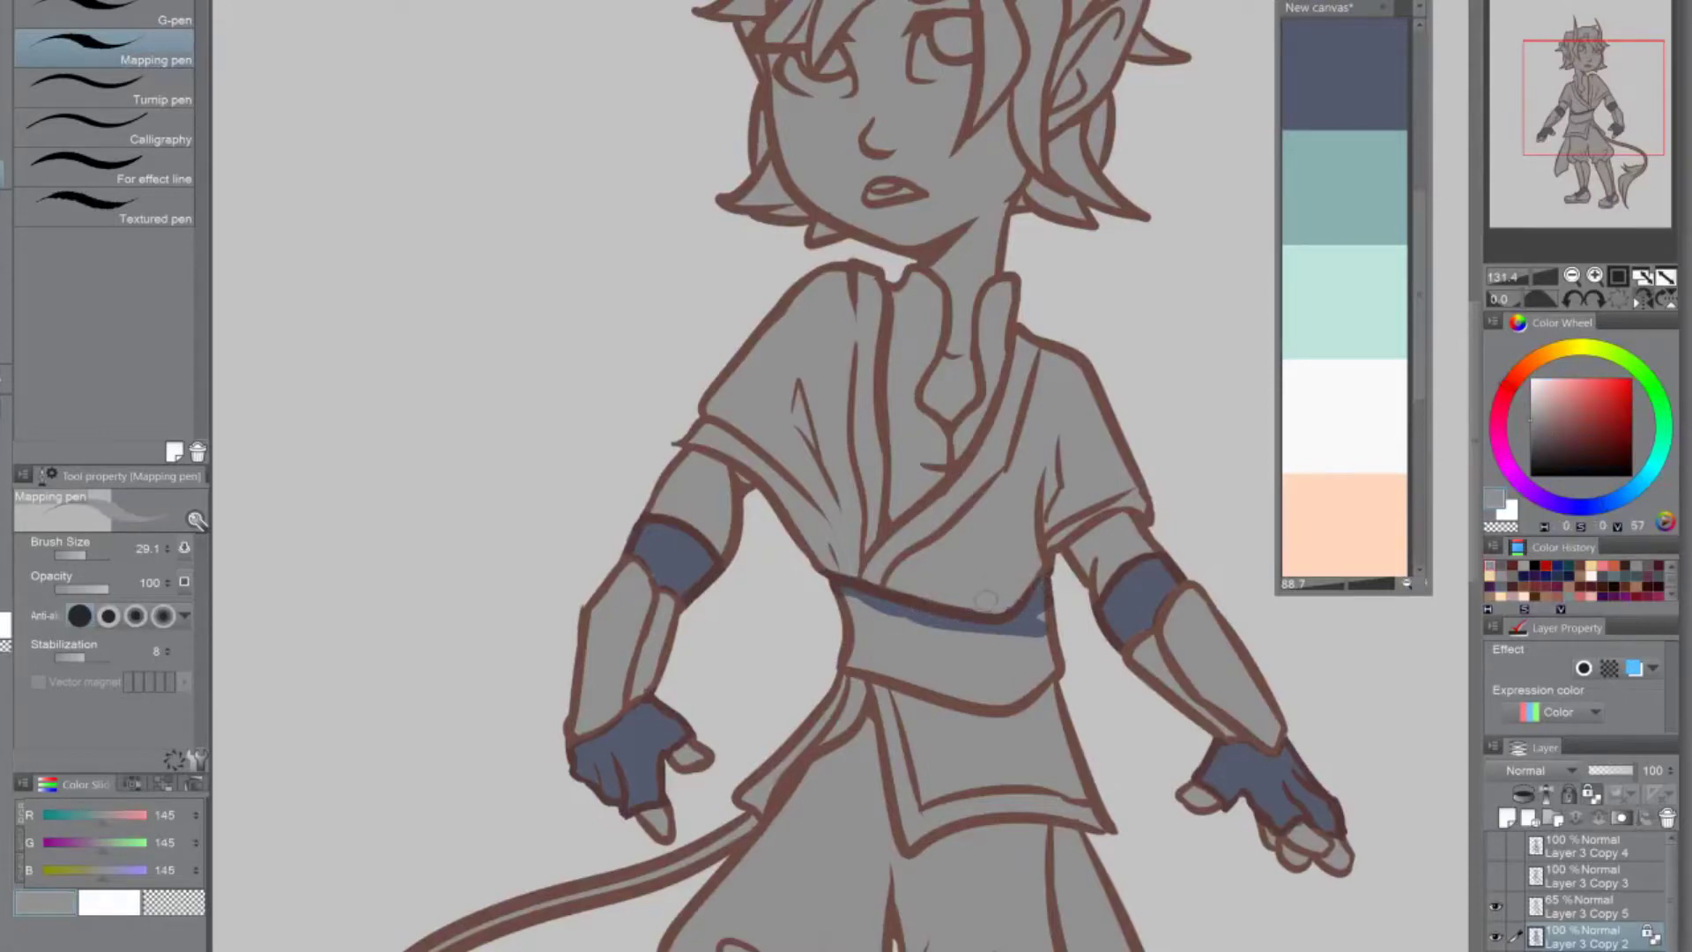
left_click(1034, 619, "alt")
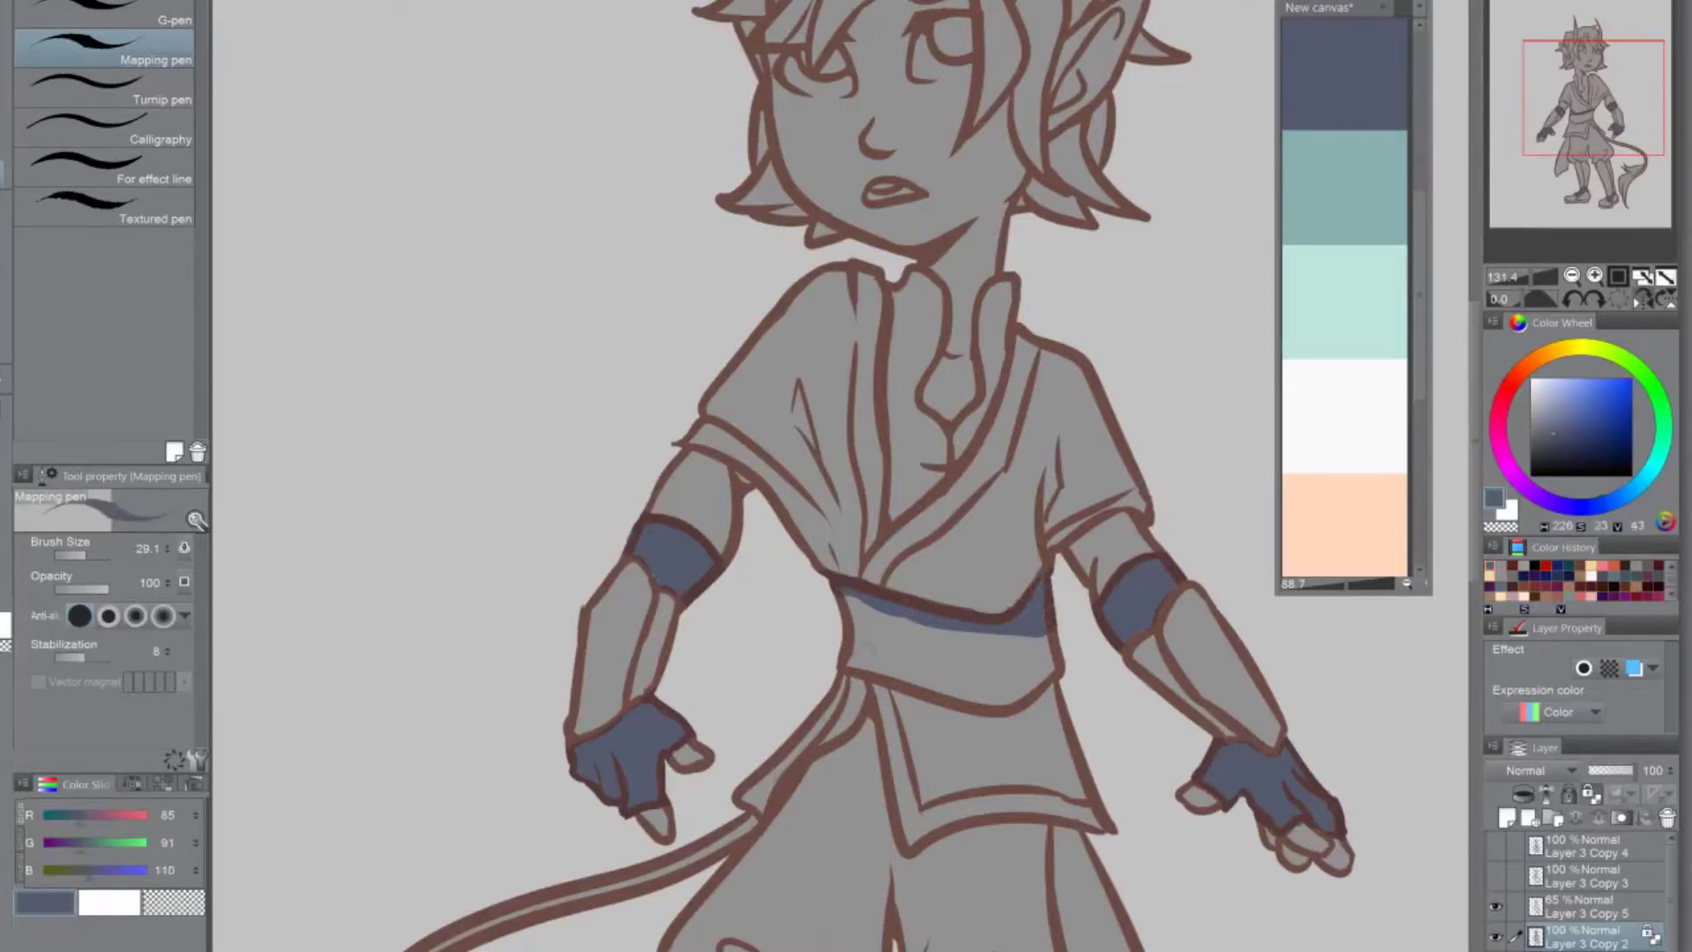
Line the lower edge of the waist sash in slate blue and fill the rest of the sash with the same colour
mouse_move(842, 648)
left_mouse_down()
mouse_move(908, 693)
mouse_move(1017, 709)
mouse_move(1058, 668)
left_mouse_up()
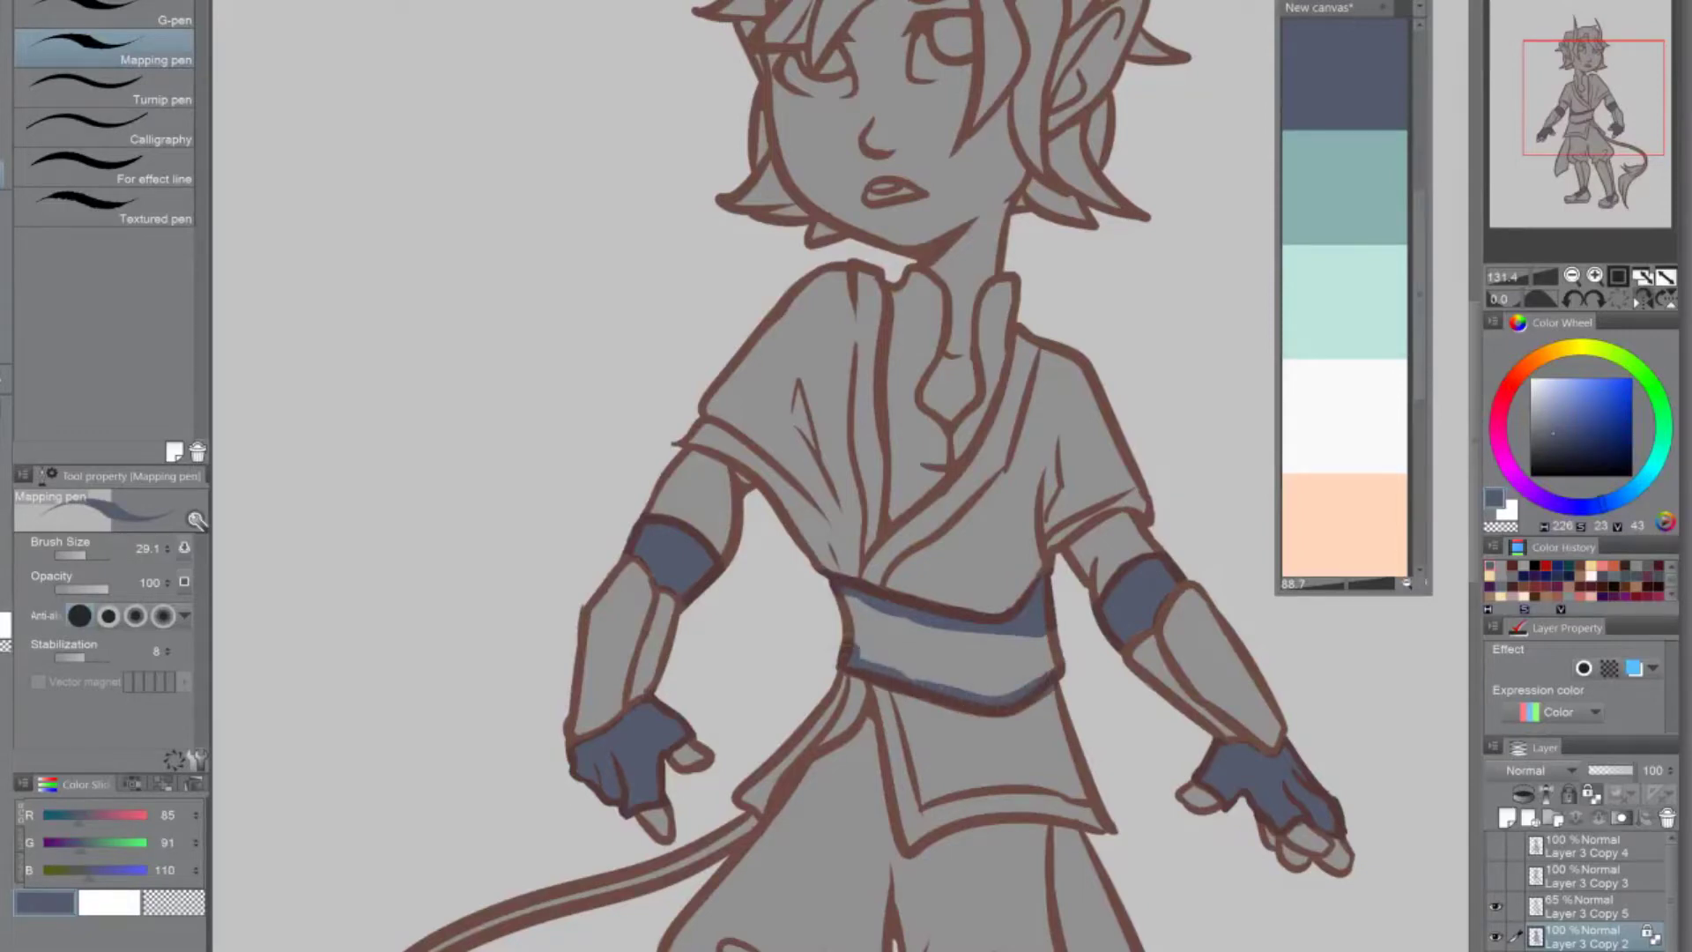
left_click(1034, 733, "alt")
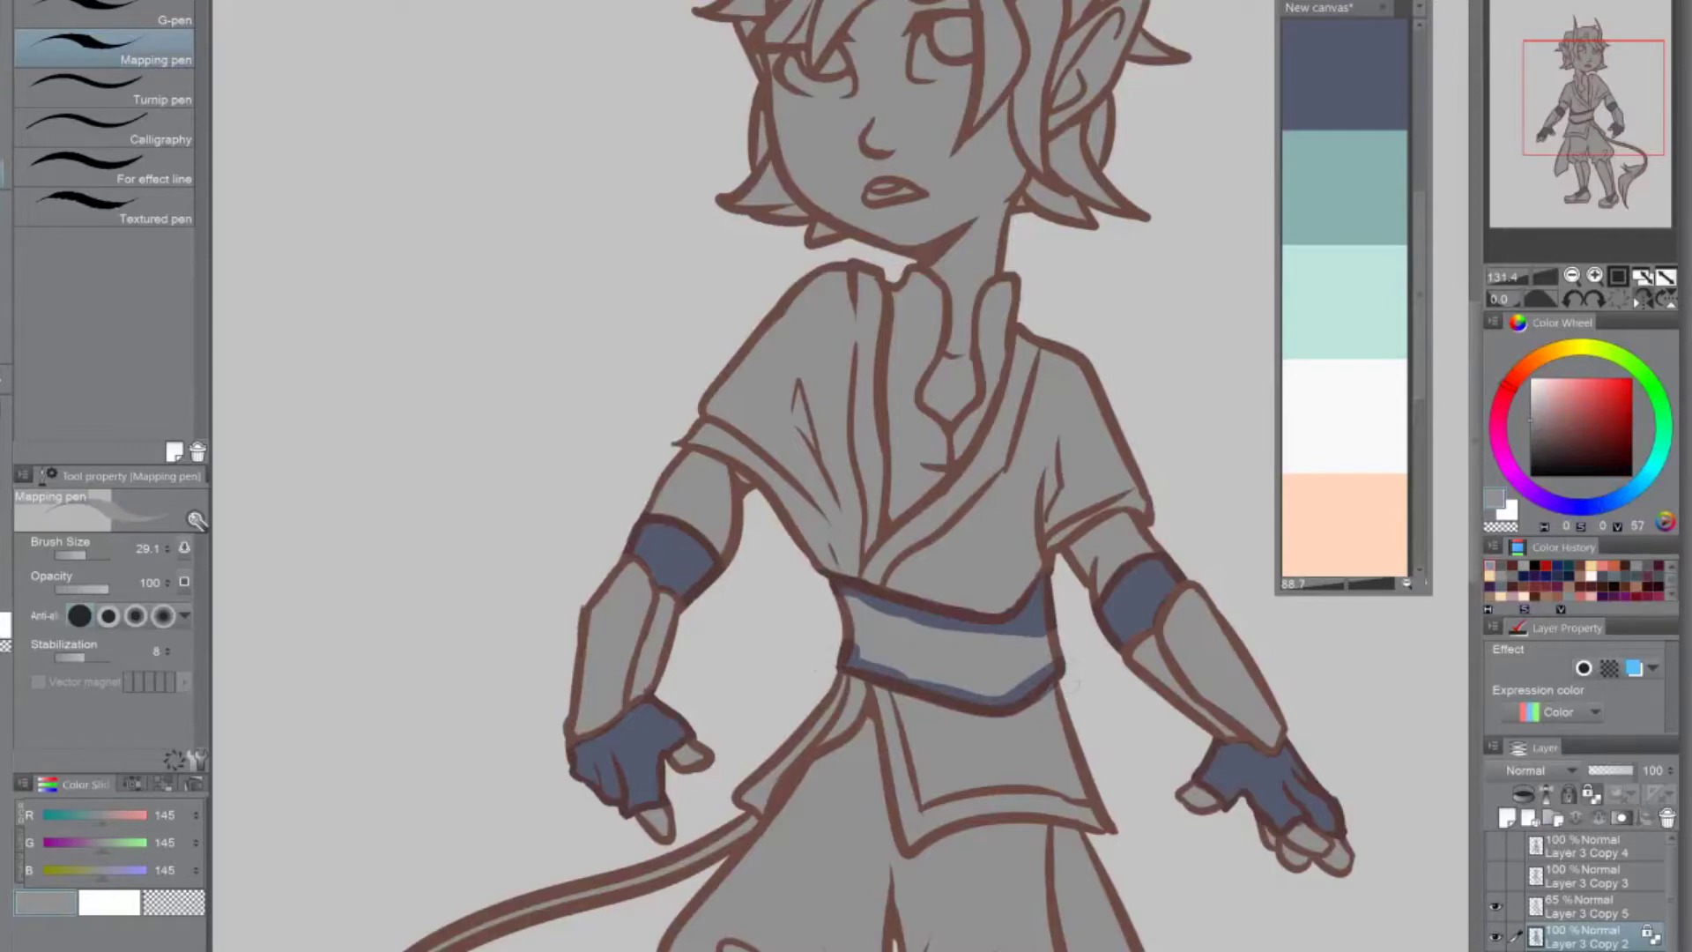
left_click(1137, 615, "alt")
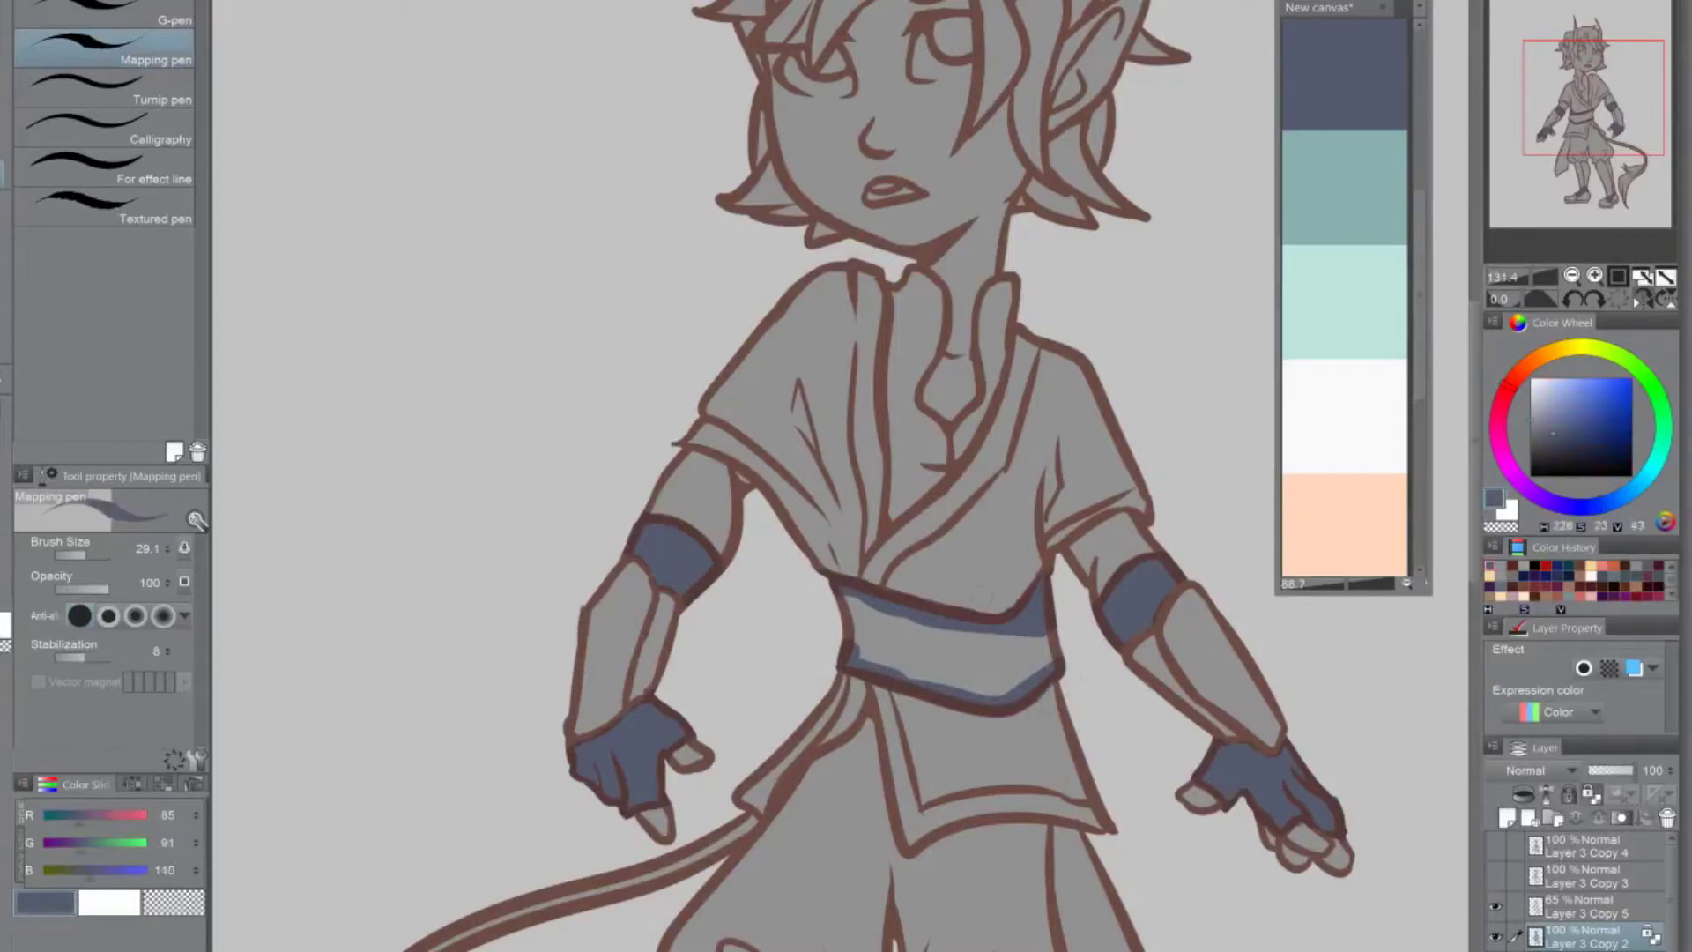
key("g")
left_click(891, 643)
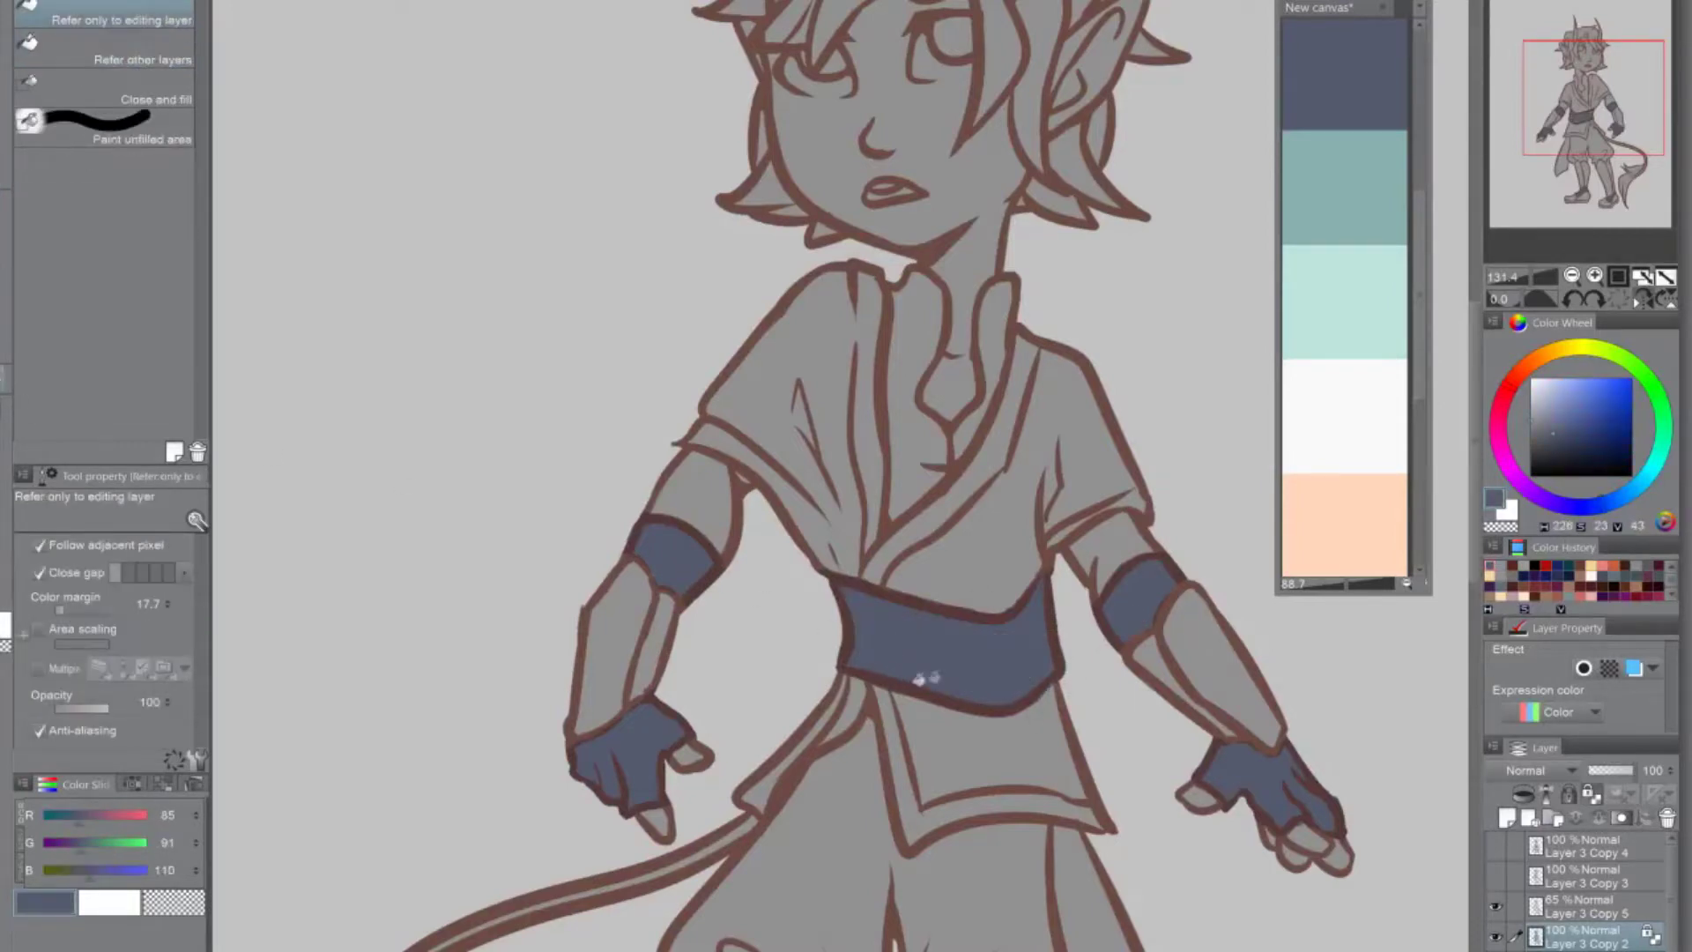
Colour the tunic with the muted teal and tidy its edge along the chest opening using sampled gray and teal
left_click(1642, 301)
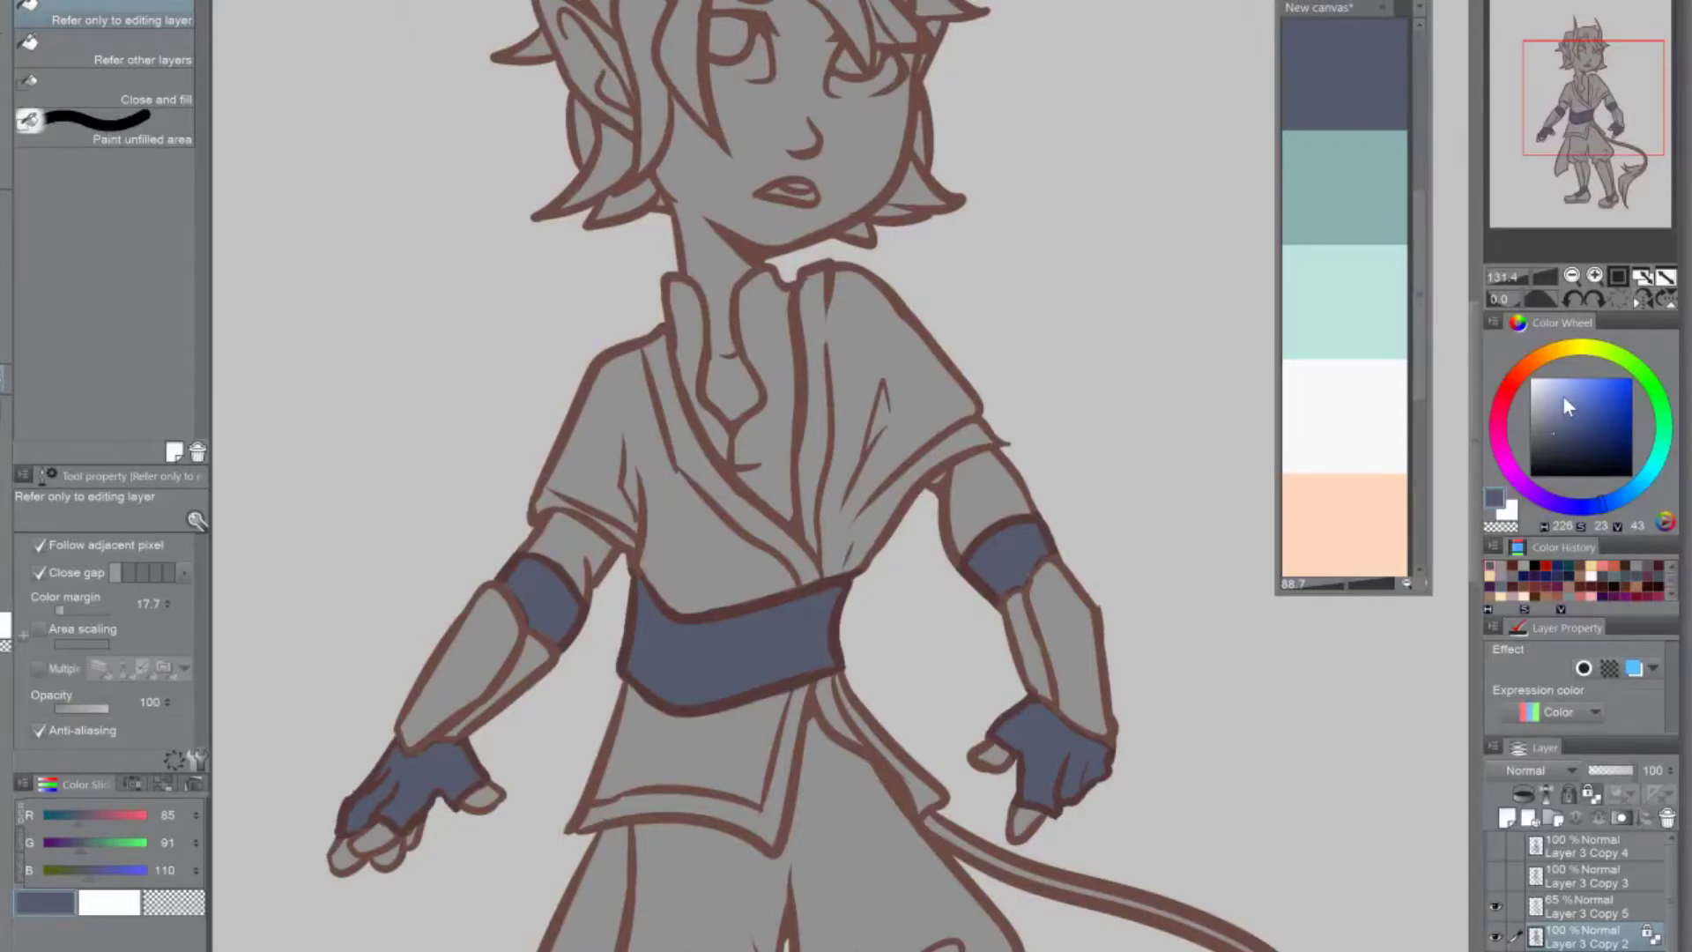
scroll(1455, 510, "down", 5)
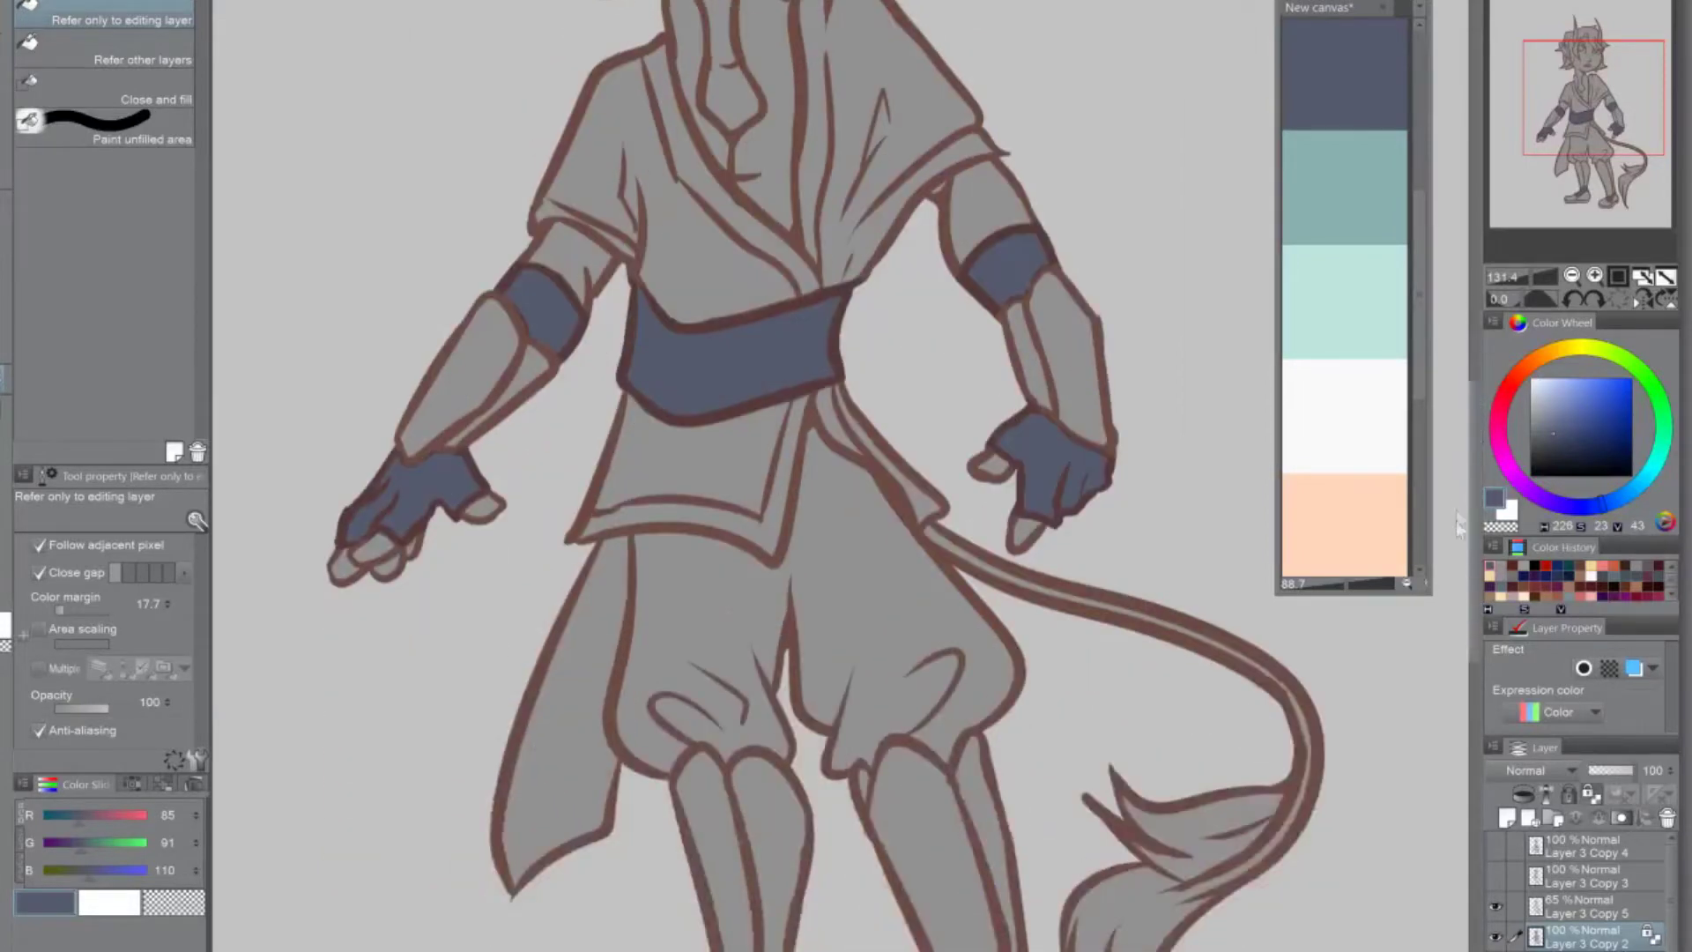
scroll(1456, 509, "down", 5)
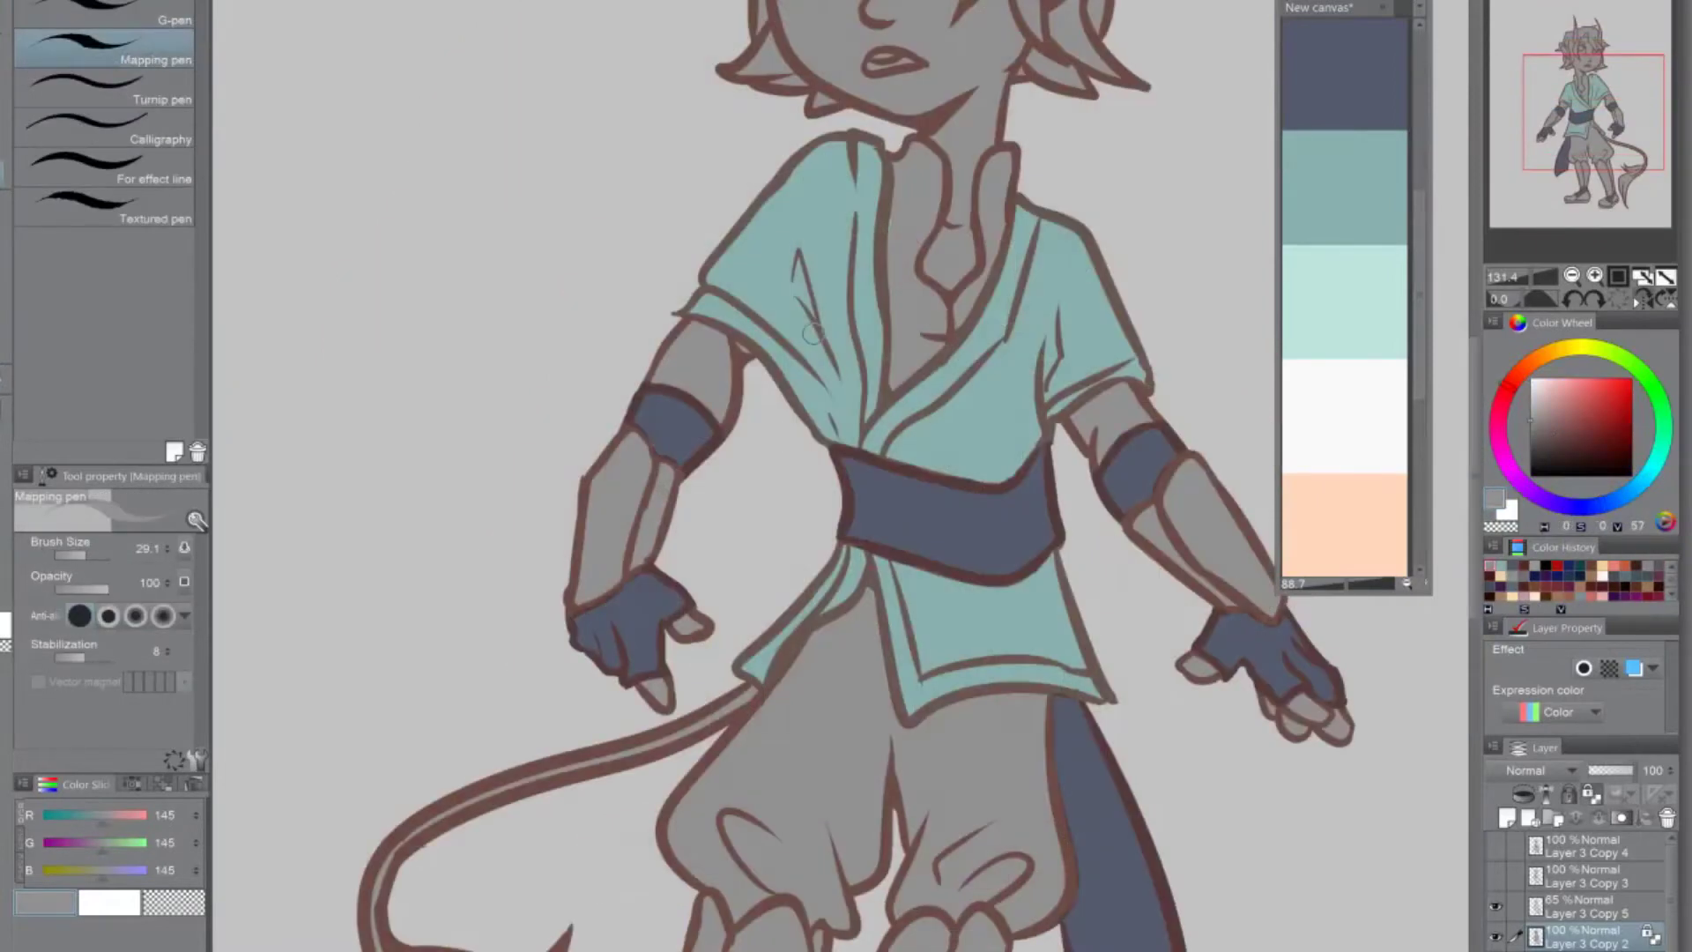
left_click(811, 209, "alt")
left_click(884, 216, "alt")
left_click(866, 201, "alt")
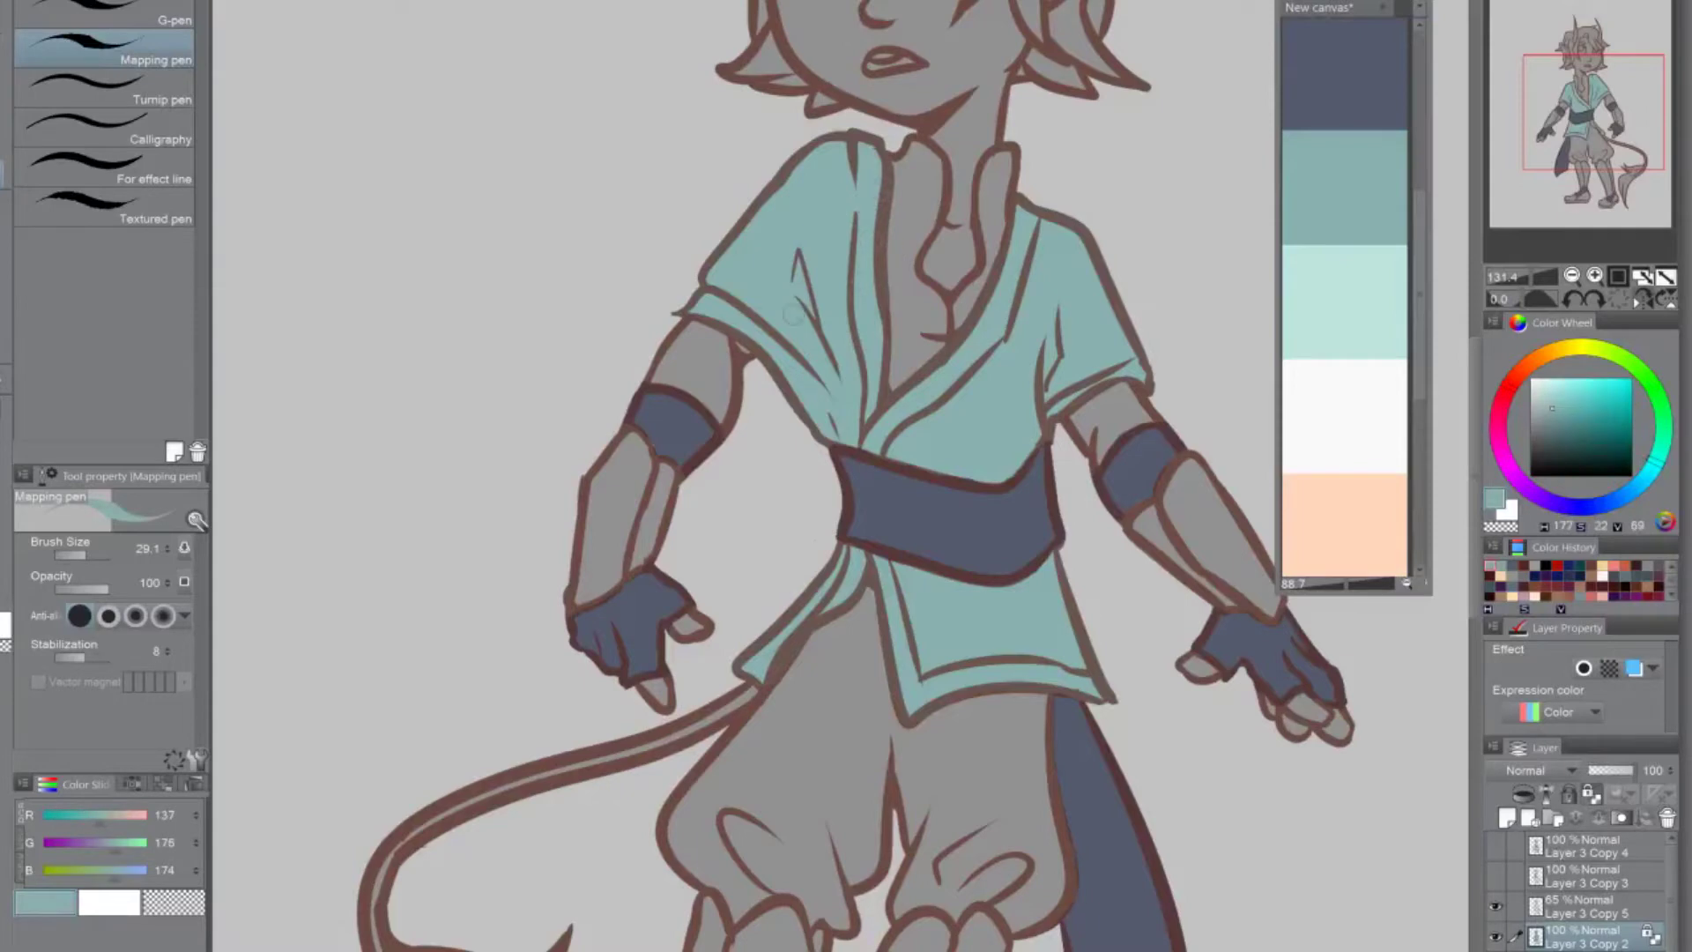
Try filling both forearm guards with the peach palette colour (RGB 255, 214, 186)
left_click(1641, 300)
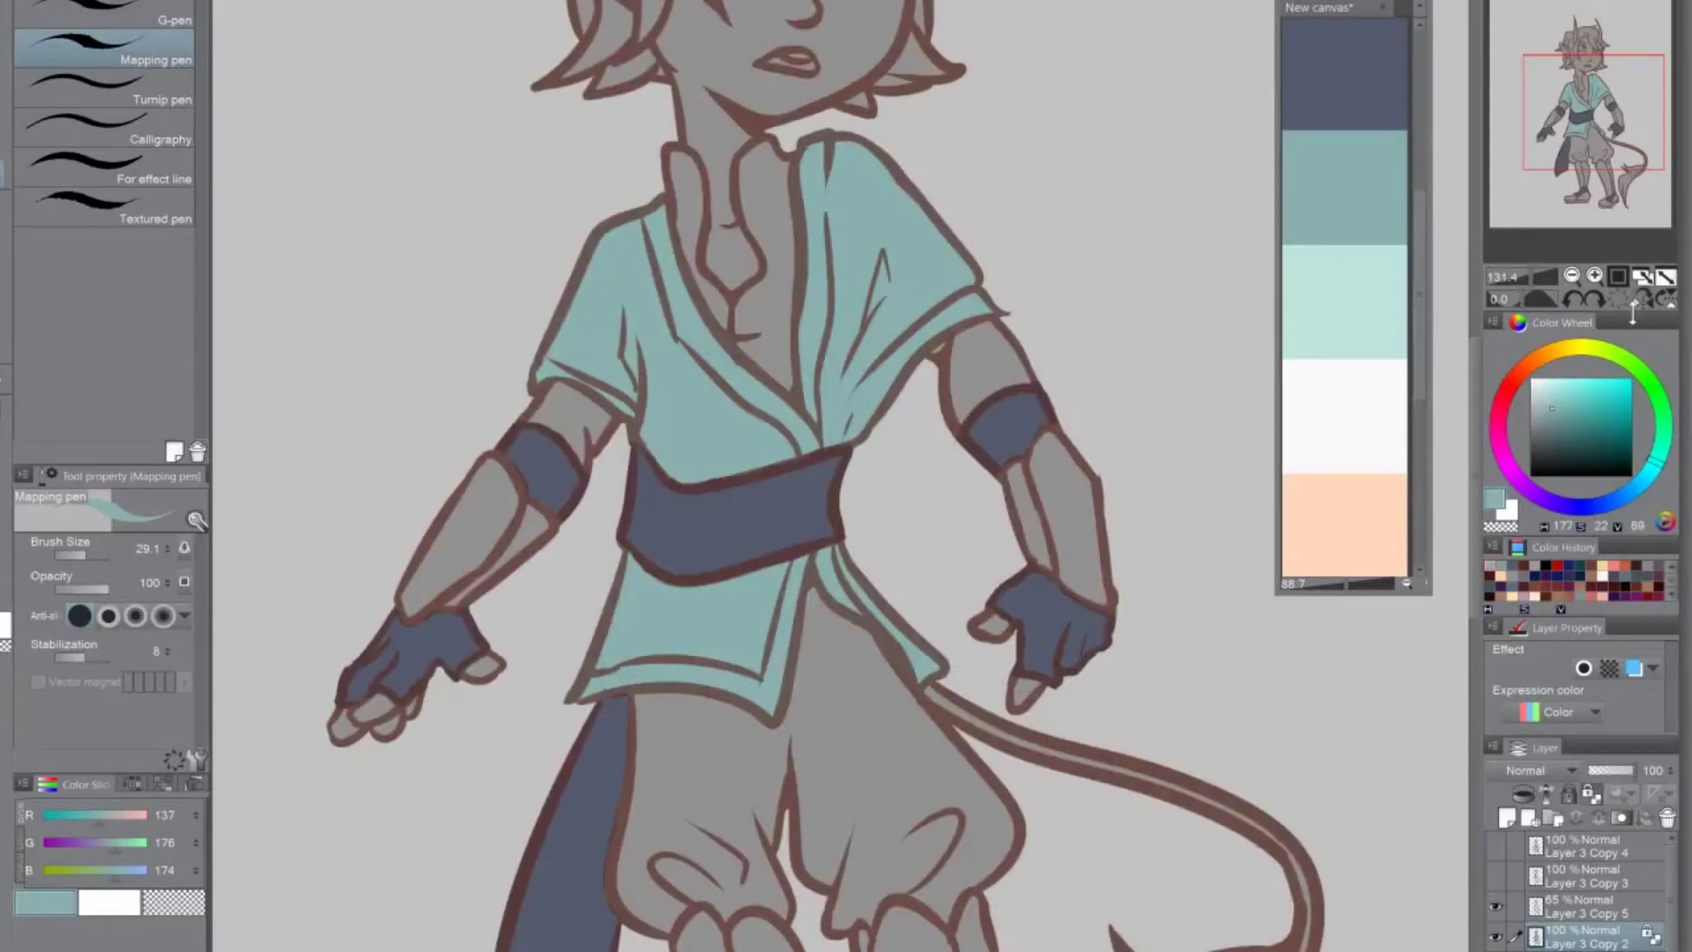
mouse_move(1477, 346)
left_mouse_down()
mouse_move(1471, 414)
mouse_move(1486, 374)
left_mouse_up()
left_click(1386, 482)
left_click(1386, 482, "alt")
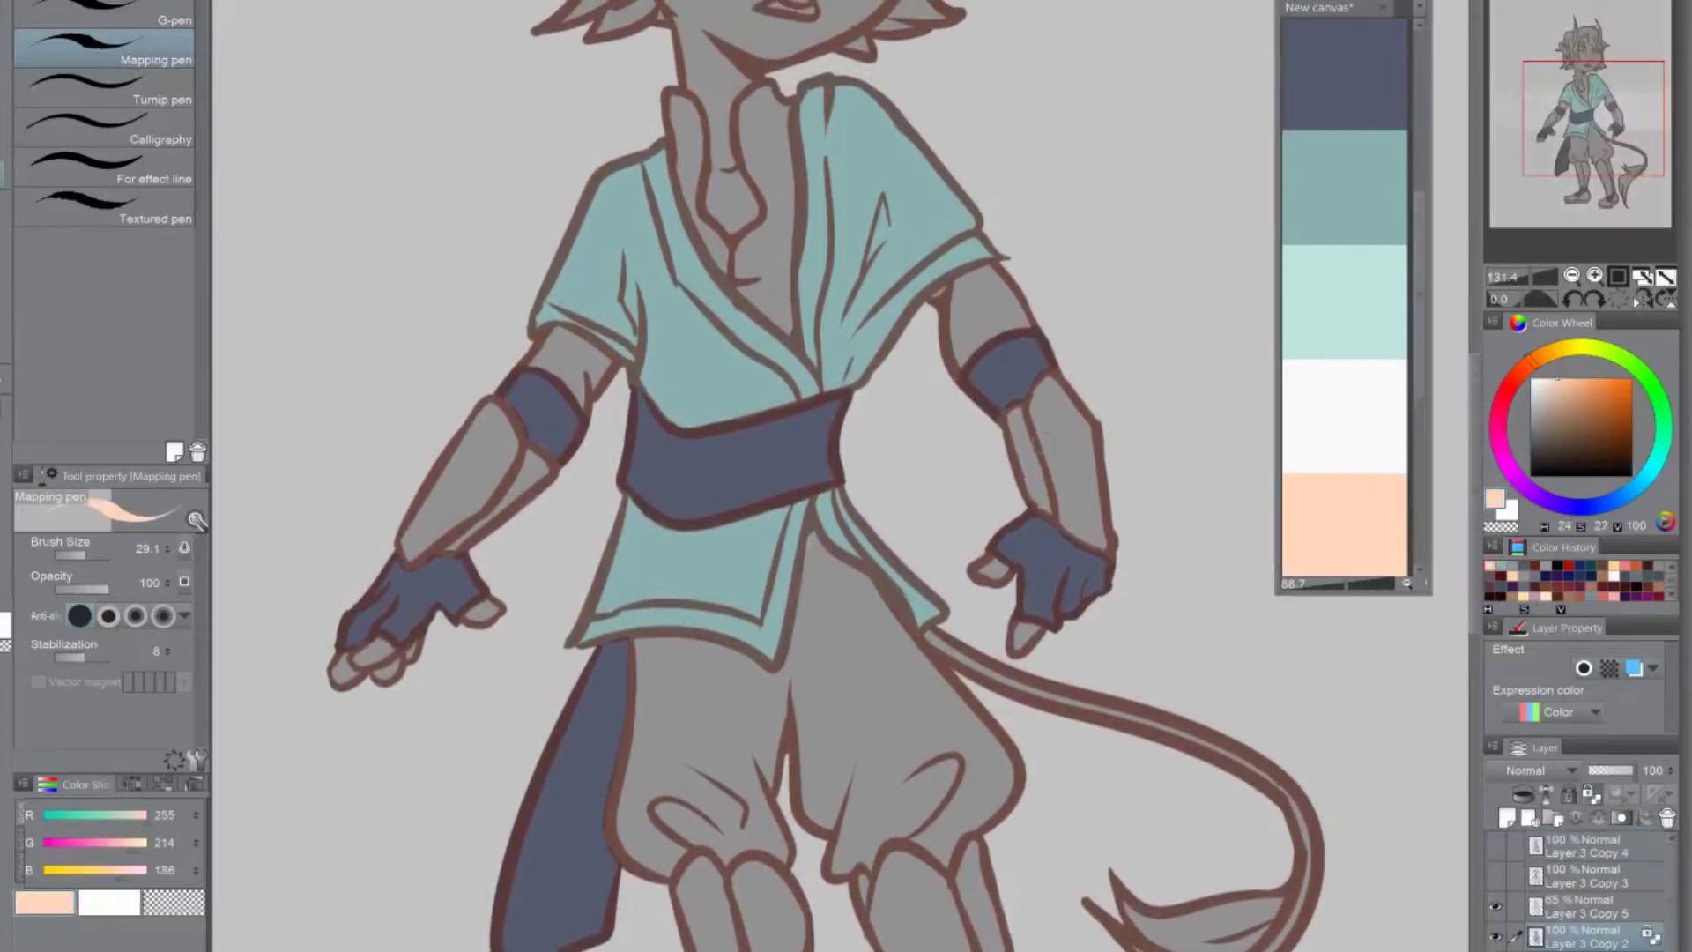
left_click(3, 382)
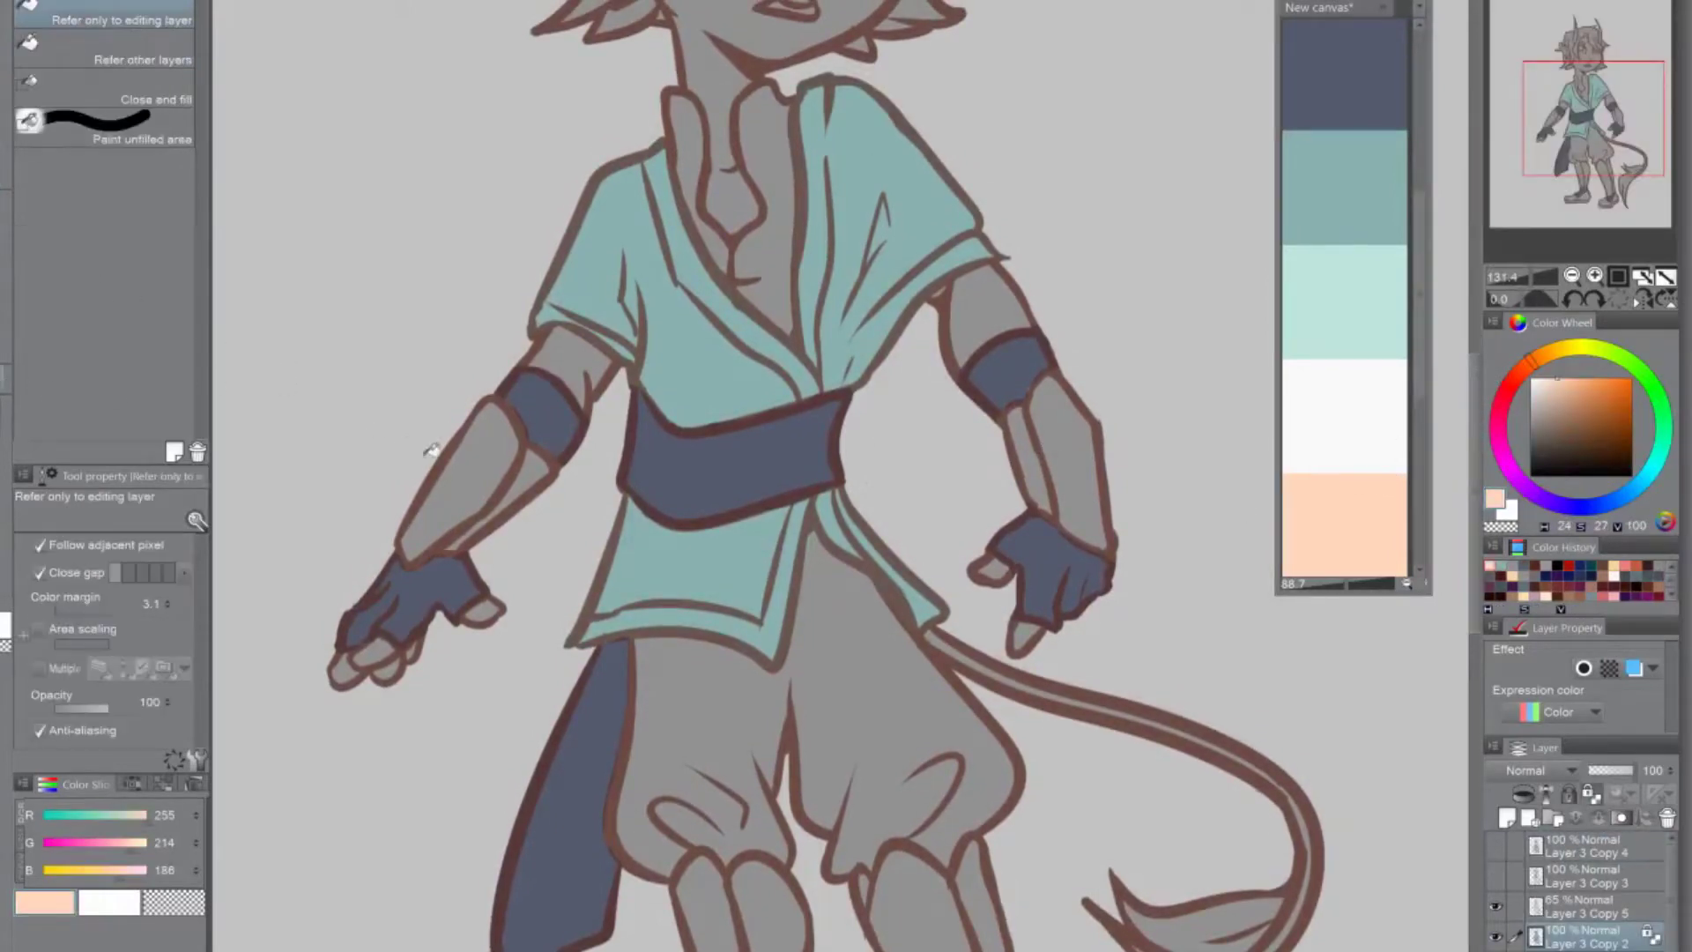
left_click(470, 451)
left_click(1062, 441)
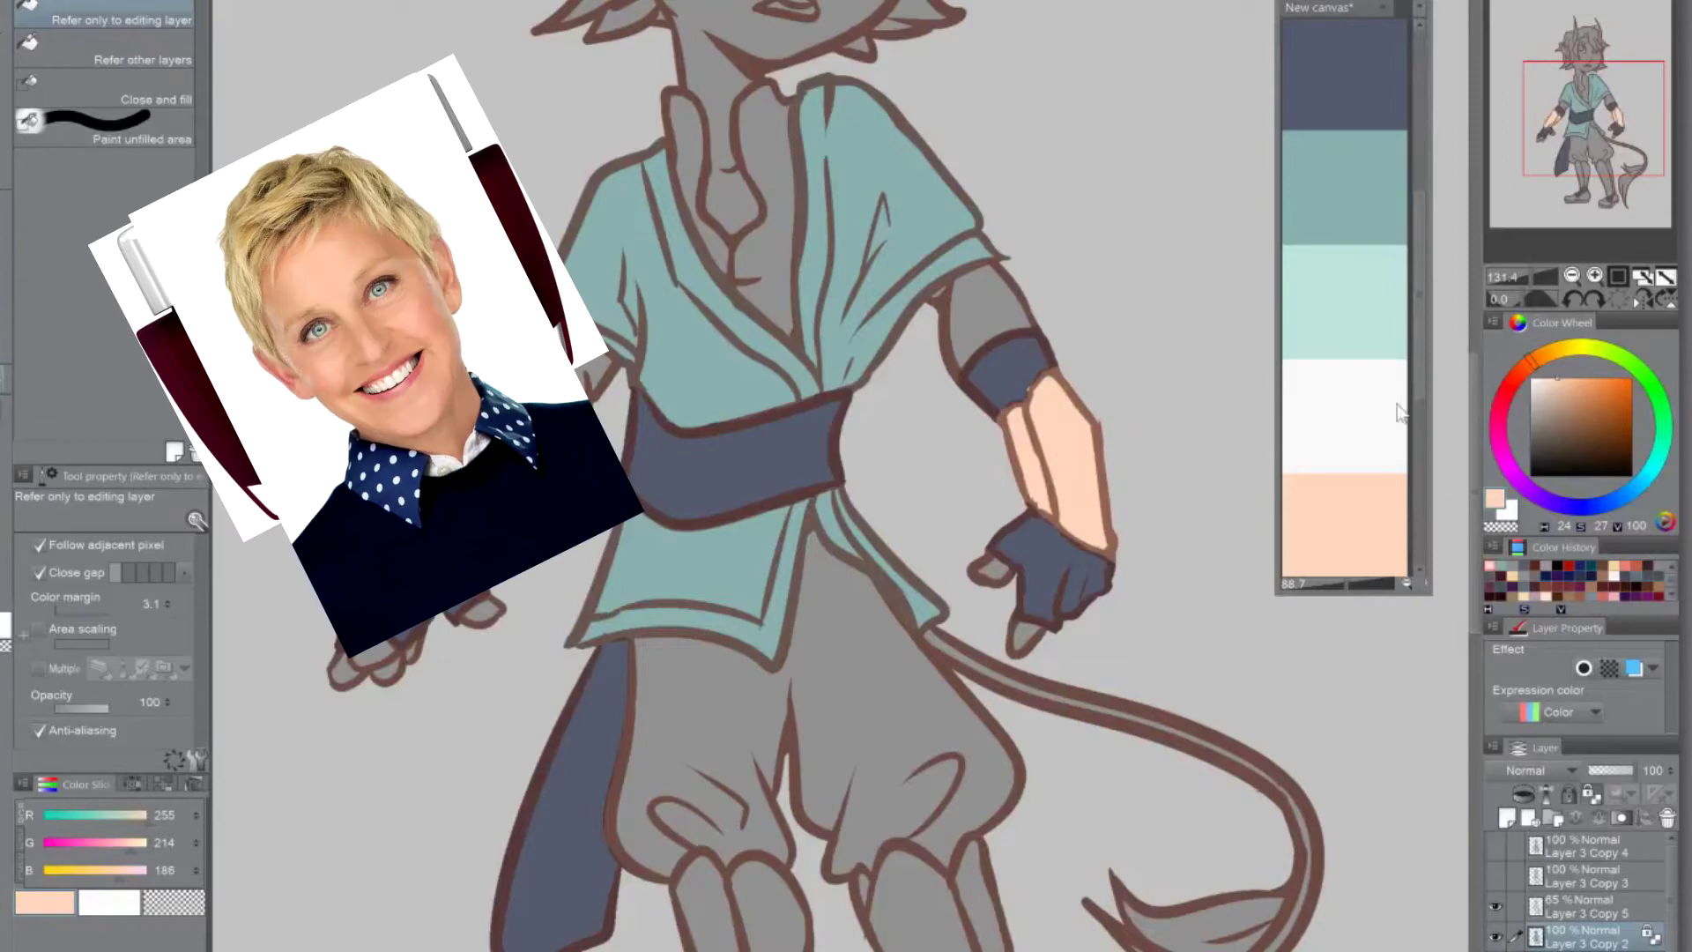
Paint the undershirt collar at the neck with the palette's off-white using the Mapping pen
scroll(1471, 374, "down", 2)
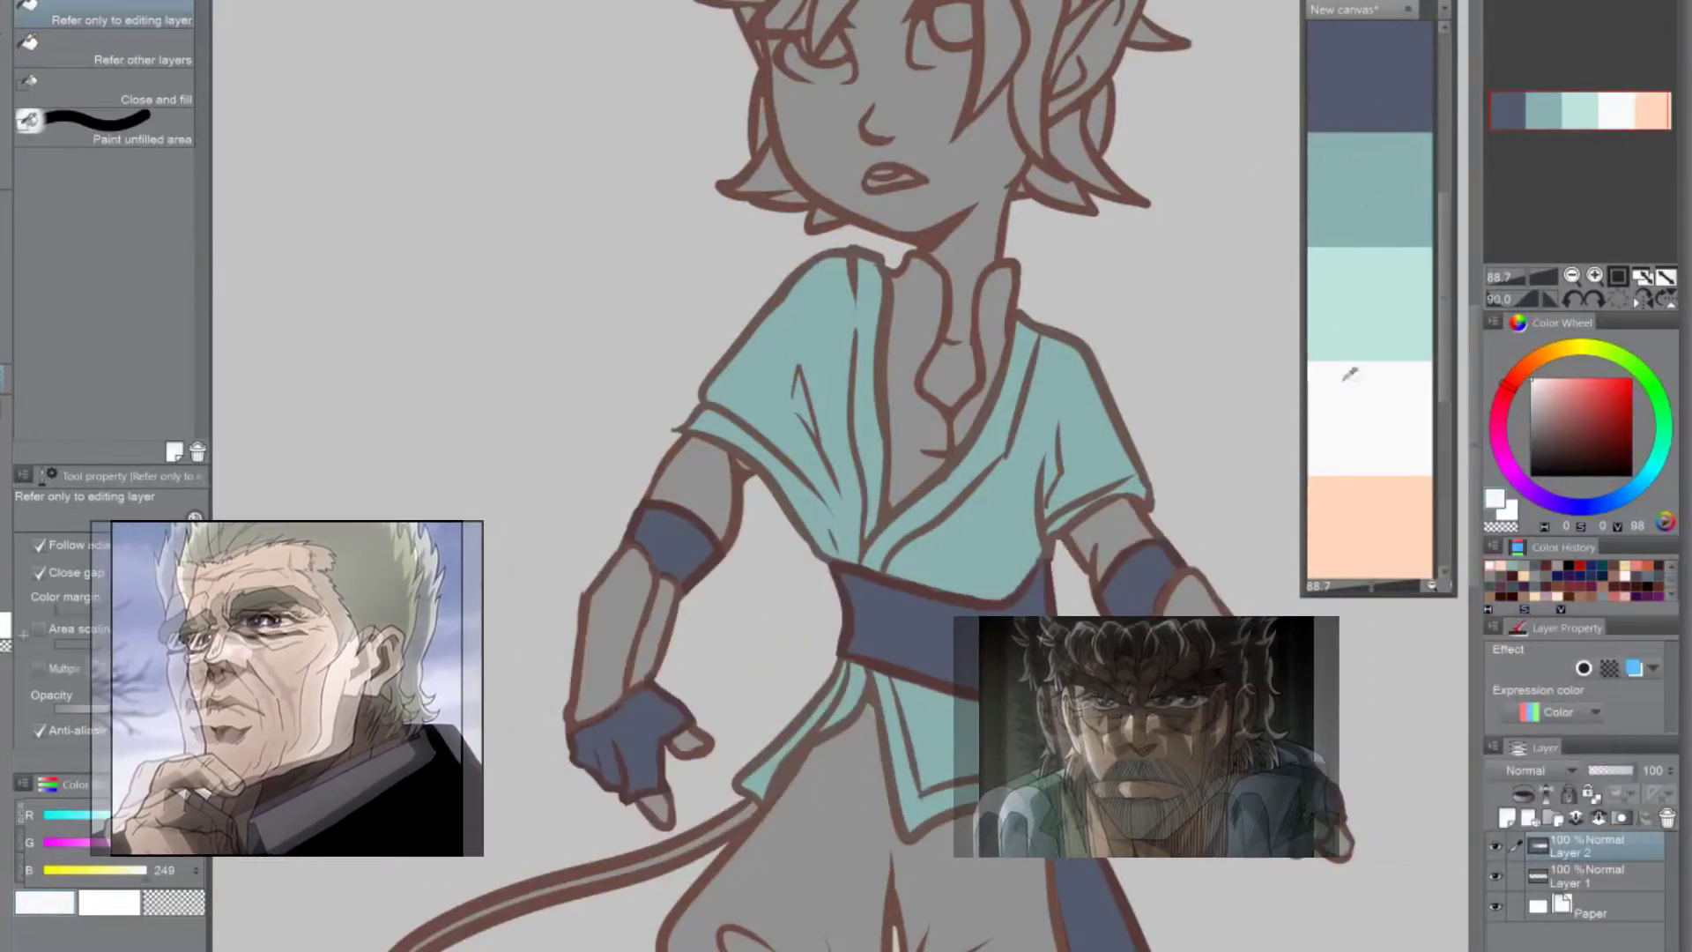
key("p")
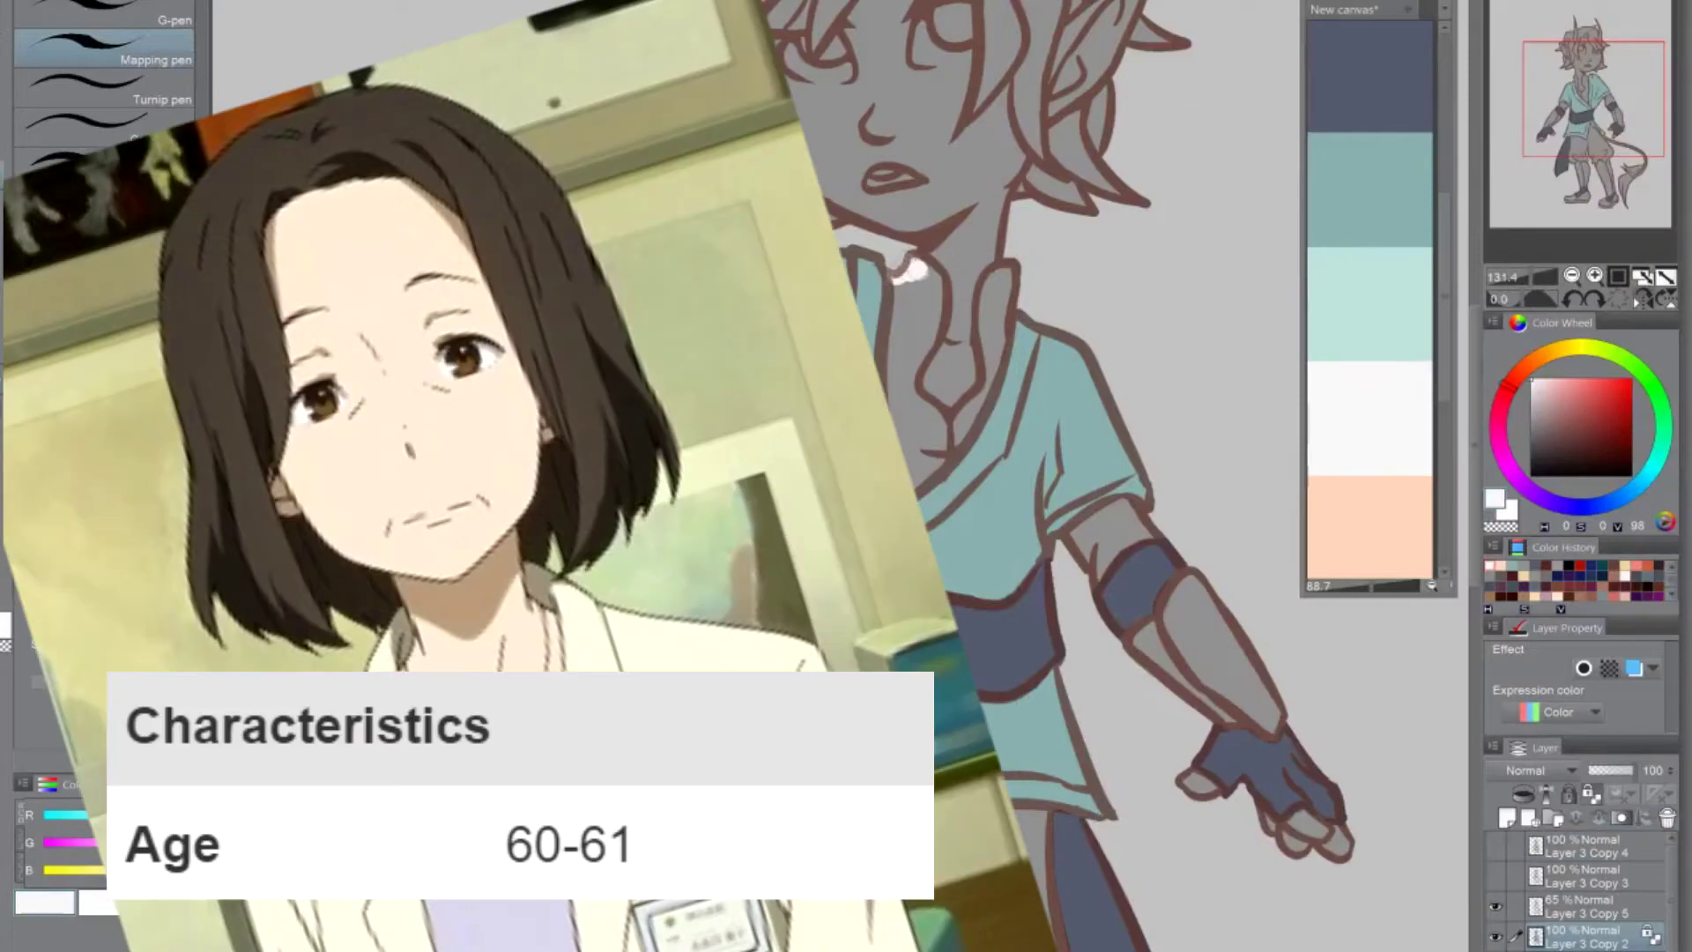
mouse_move(907, 254)
left_mouse_down()
mouse_move(948, 286)
mouse_move(909, 381)
mouse_move(919, 407)
mouse_move(950, 420)
mouse_move(1003, 339)
left_mouse_up()
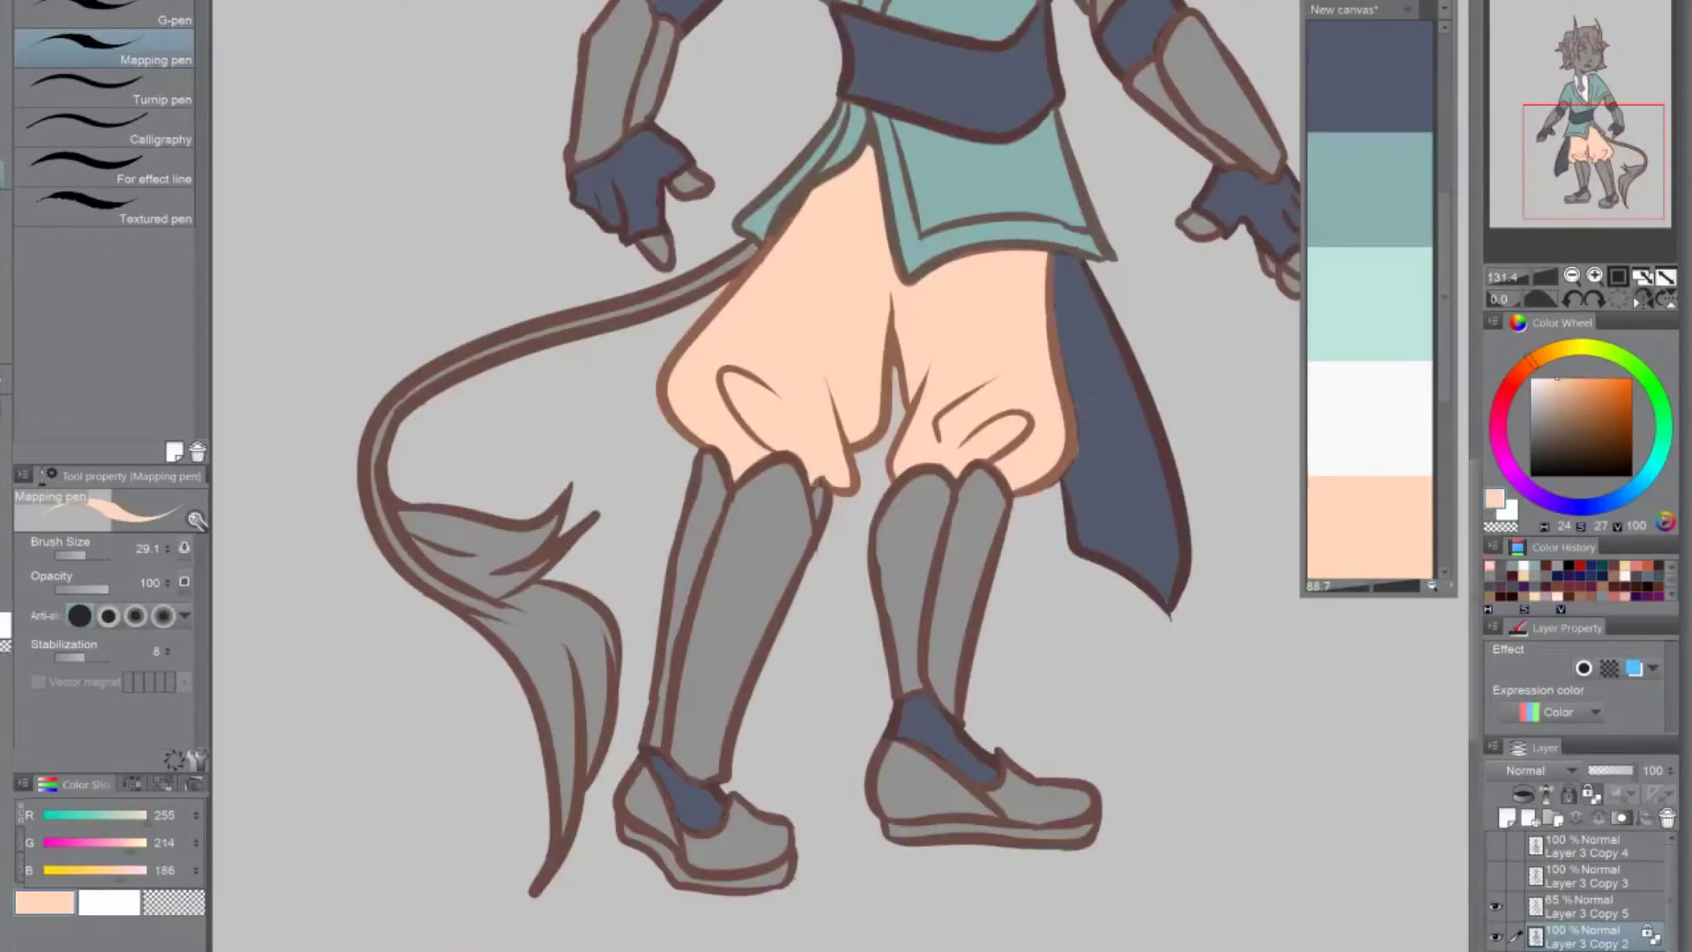
Sample the off-white from the undershirt and fill both forearm guards with it
left_click(1641, 300)
left_click_drag(1471, 499, 1484, 362)
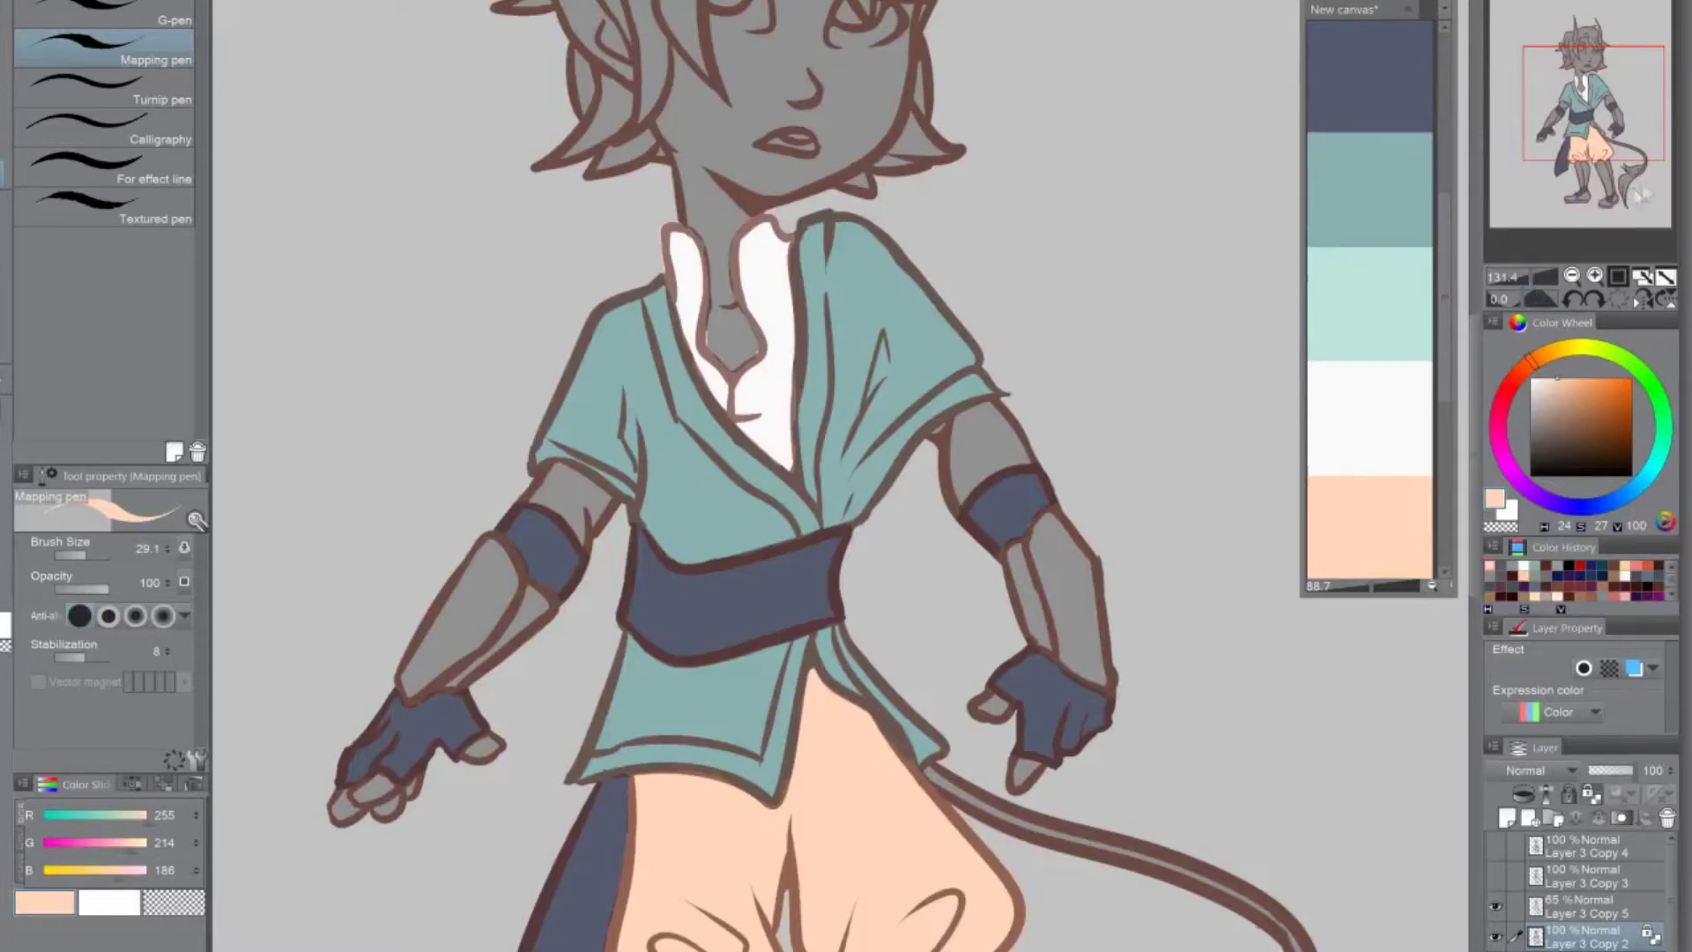
left_click(774, 398, "alt")
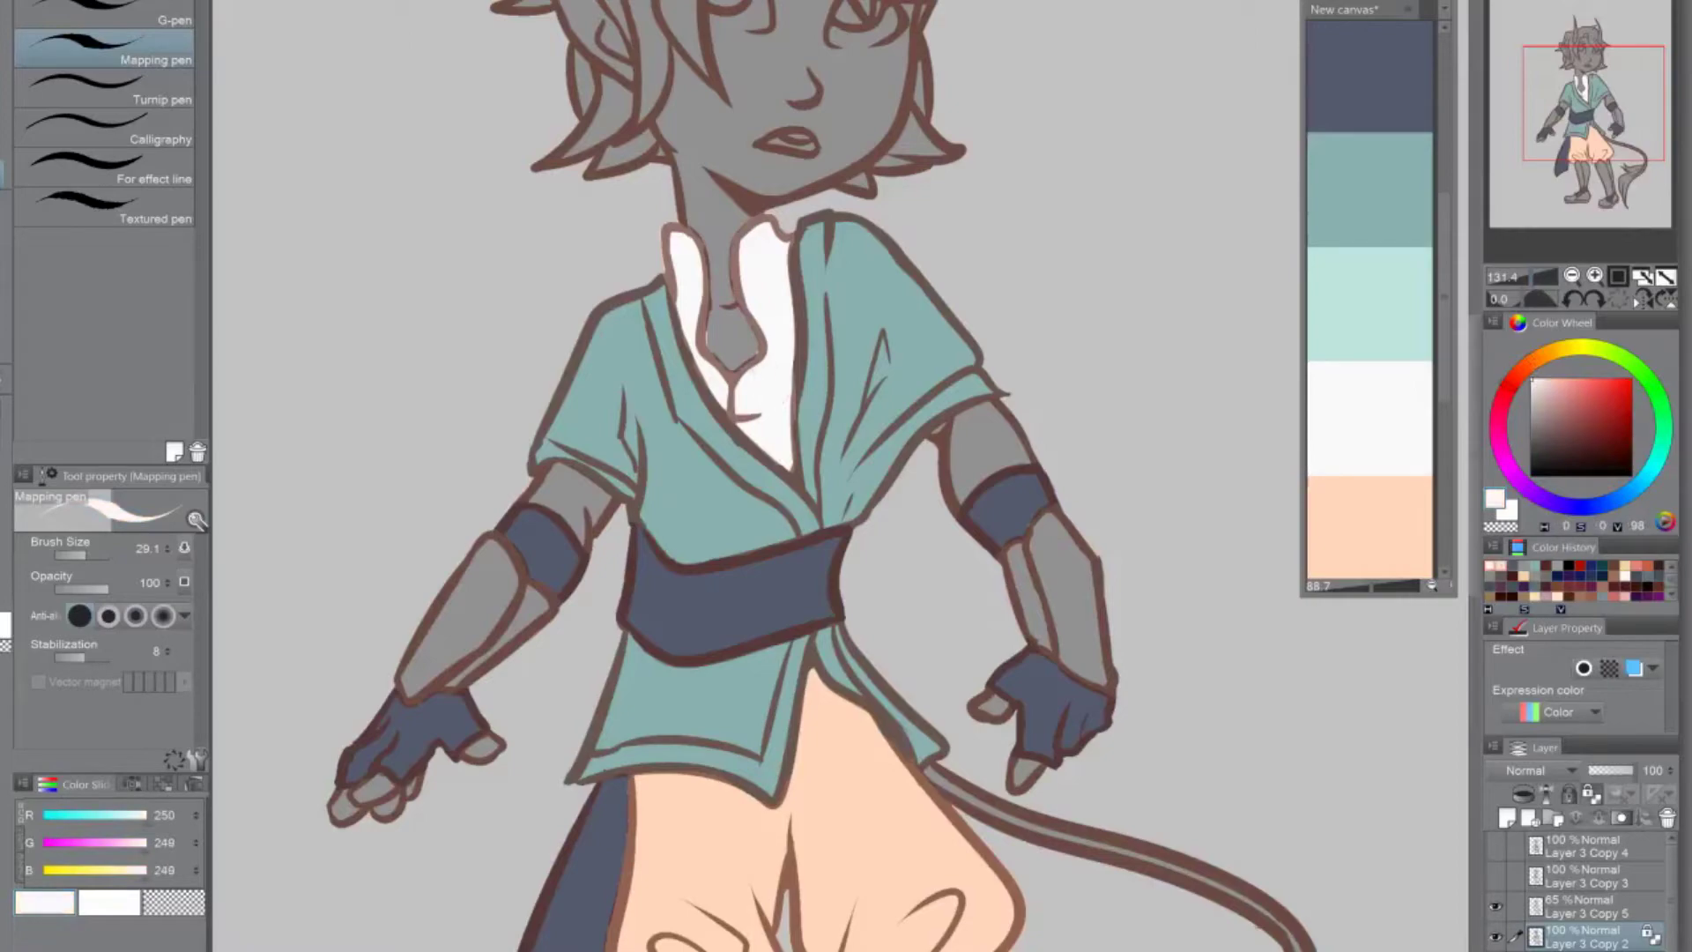
left_click(3, 375)
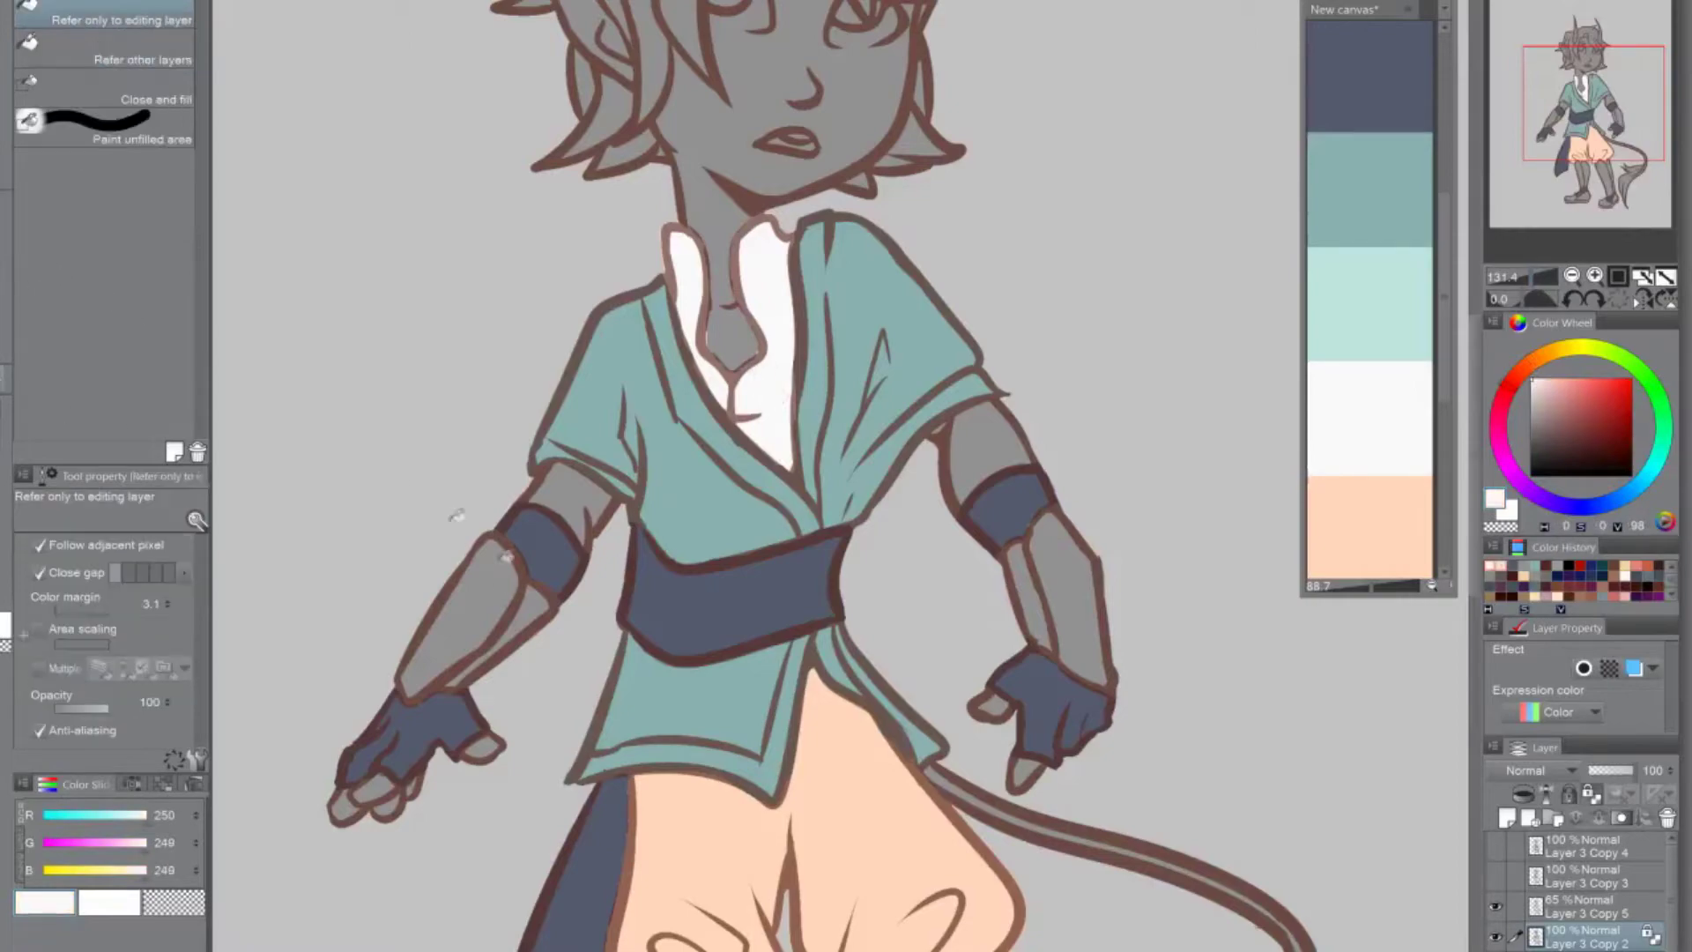
left_click(492, 589)
left_click(1084, 573)
Fill the shin guards on both legs with the same off-white
left_click_drag(1470, 421, 1470, 645)
left_click(994, 564)
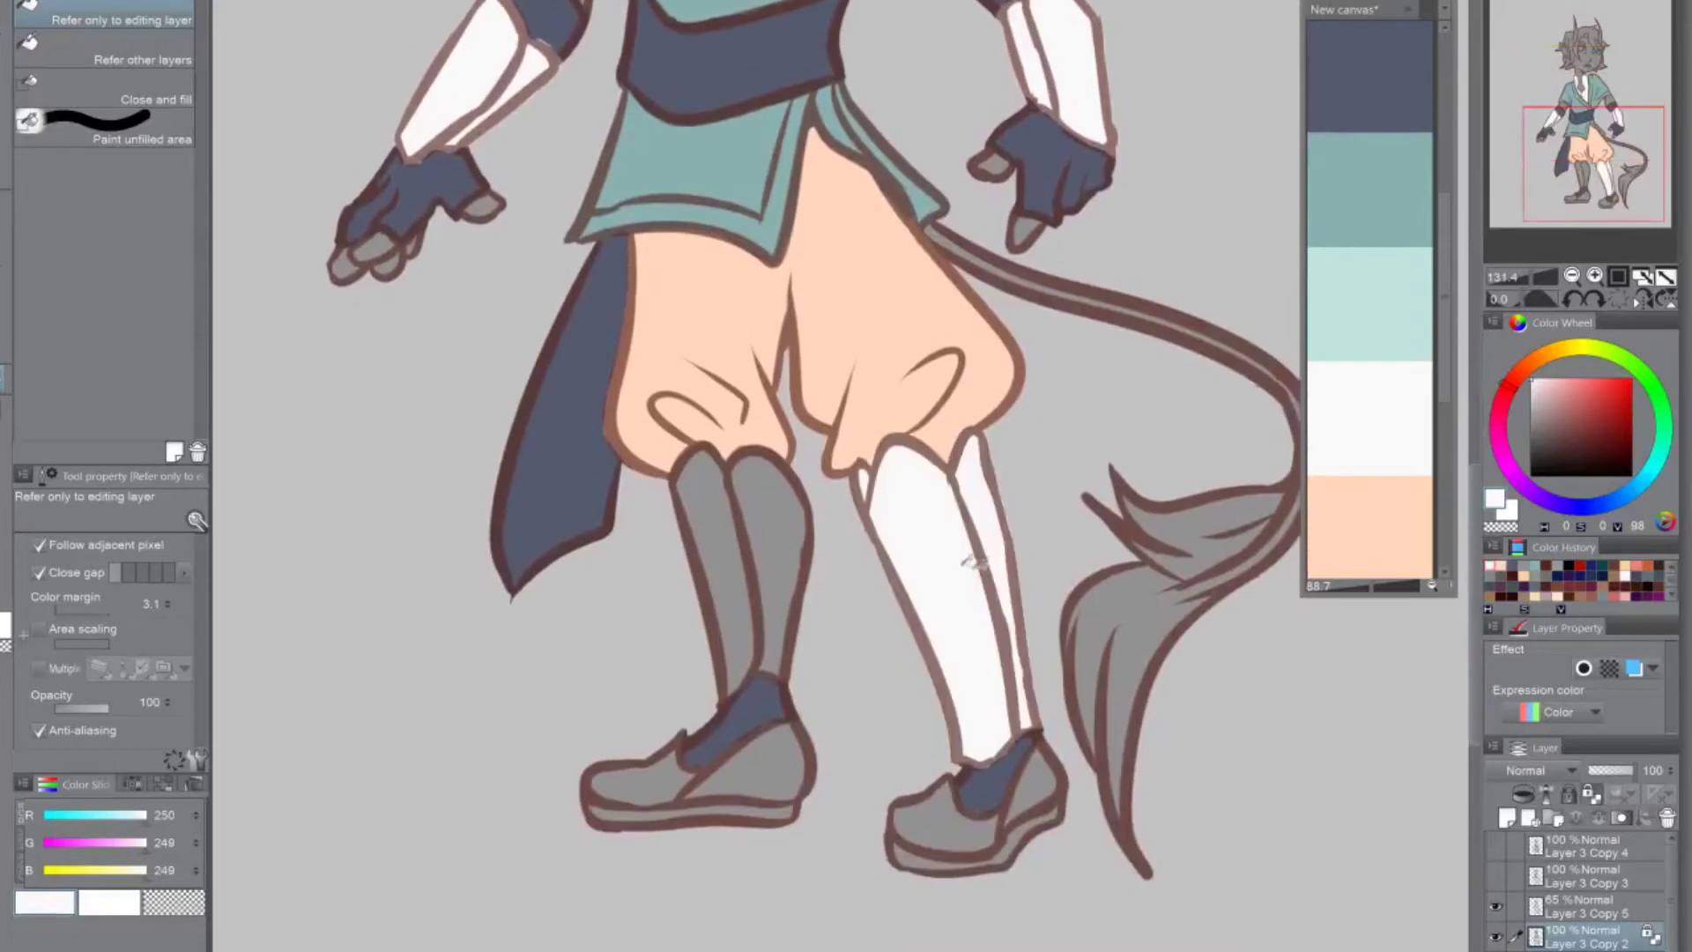
left_click(726, 509)
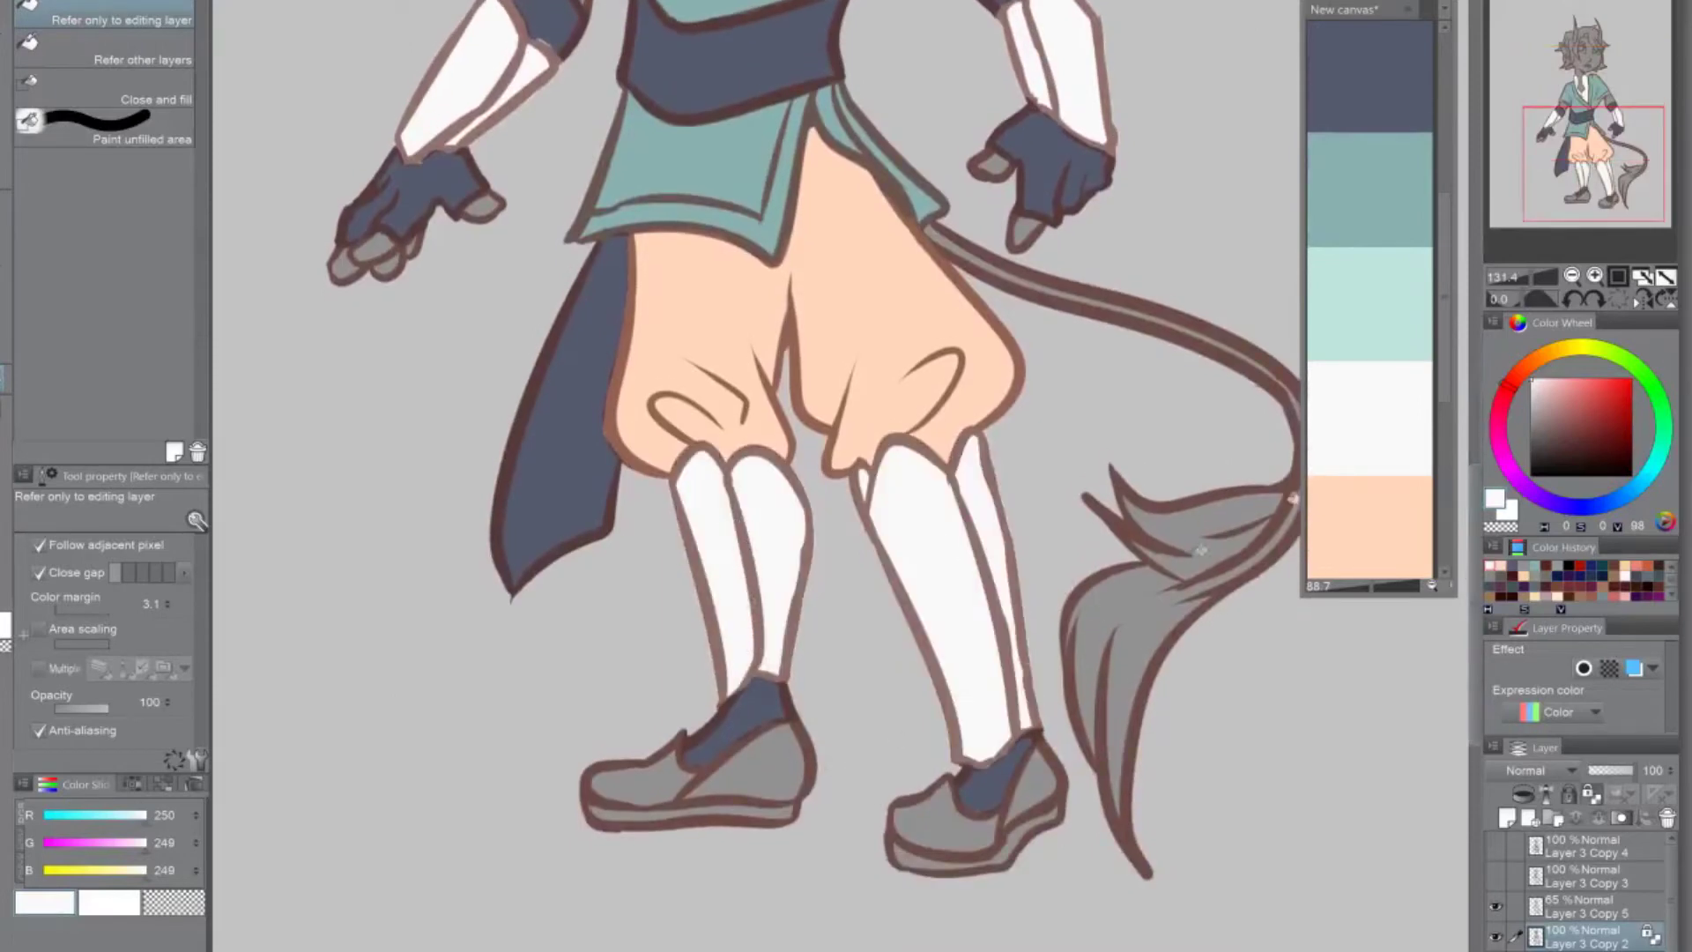
Mix a pale beige skin colour, RGB 234, 217, 198, as the drawing colour
left_click(1641, 301)
left_click_drag(1473, 493, 1491, 381)
scroll(1087, 672, "down", 10)
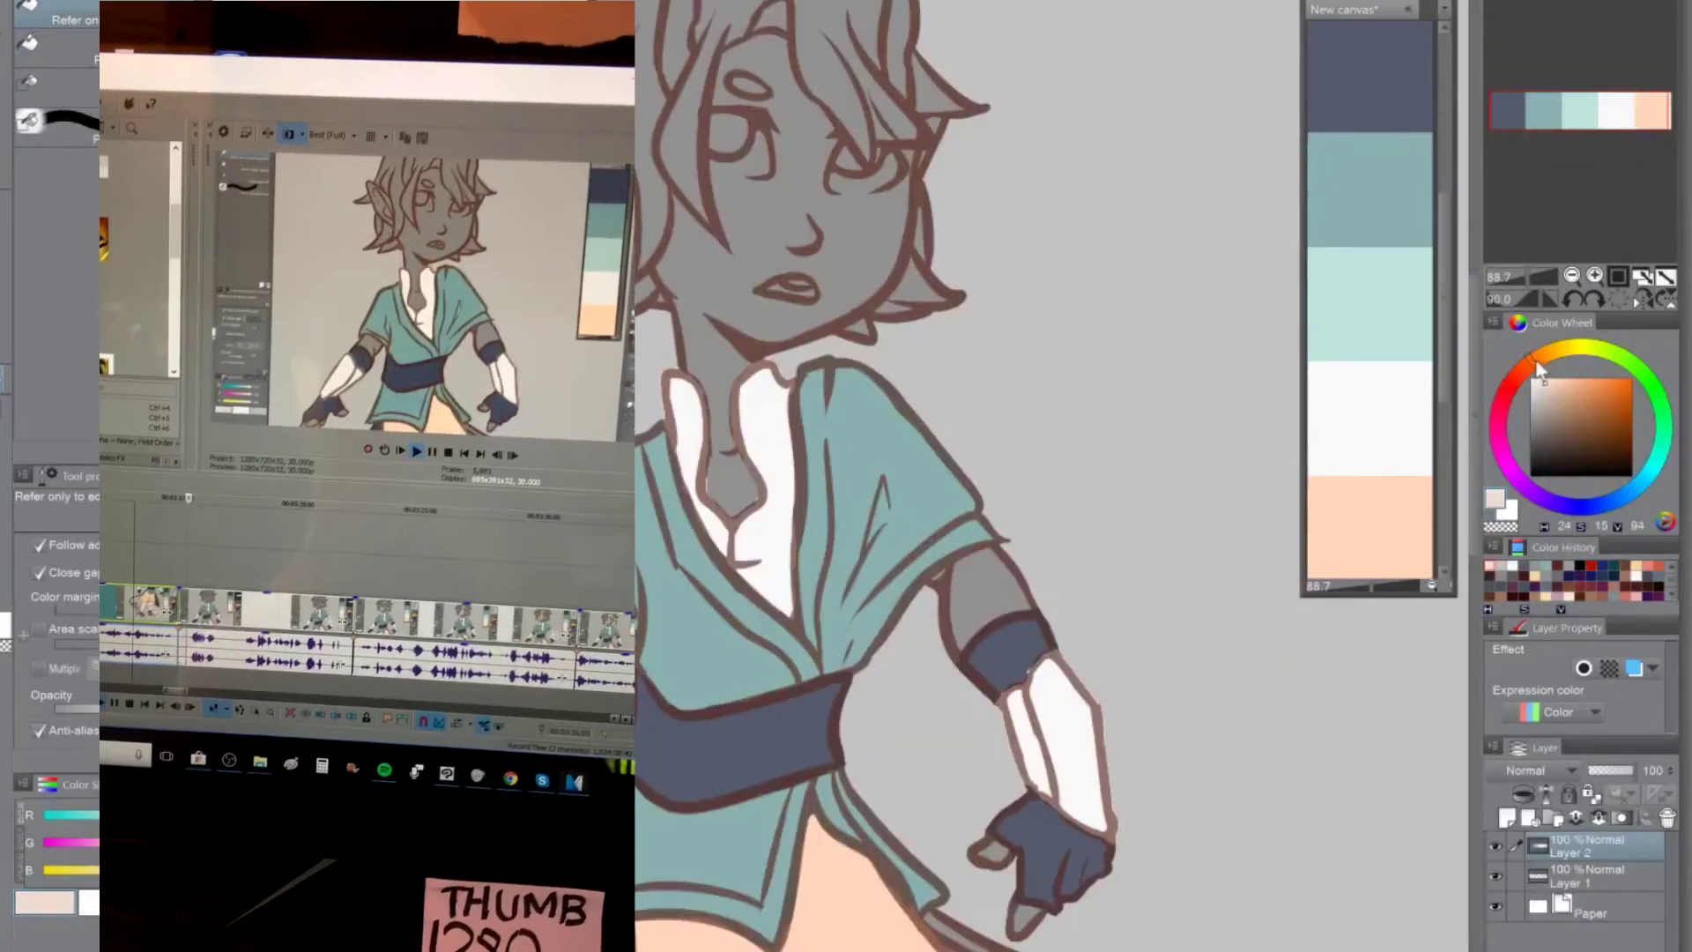
left_click_drag(1536, 364, 1546, 358)
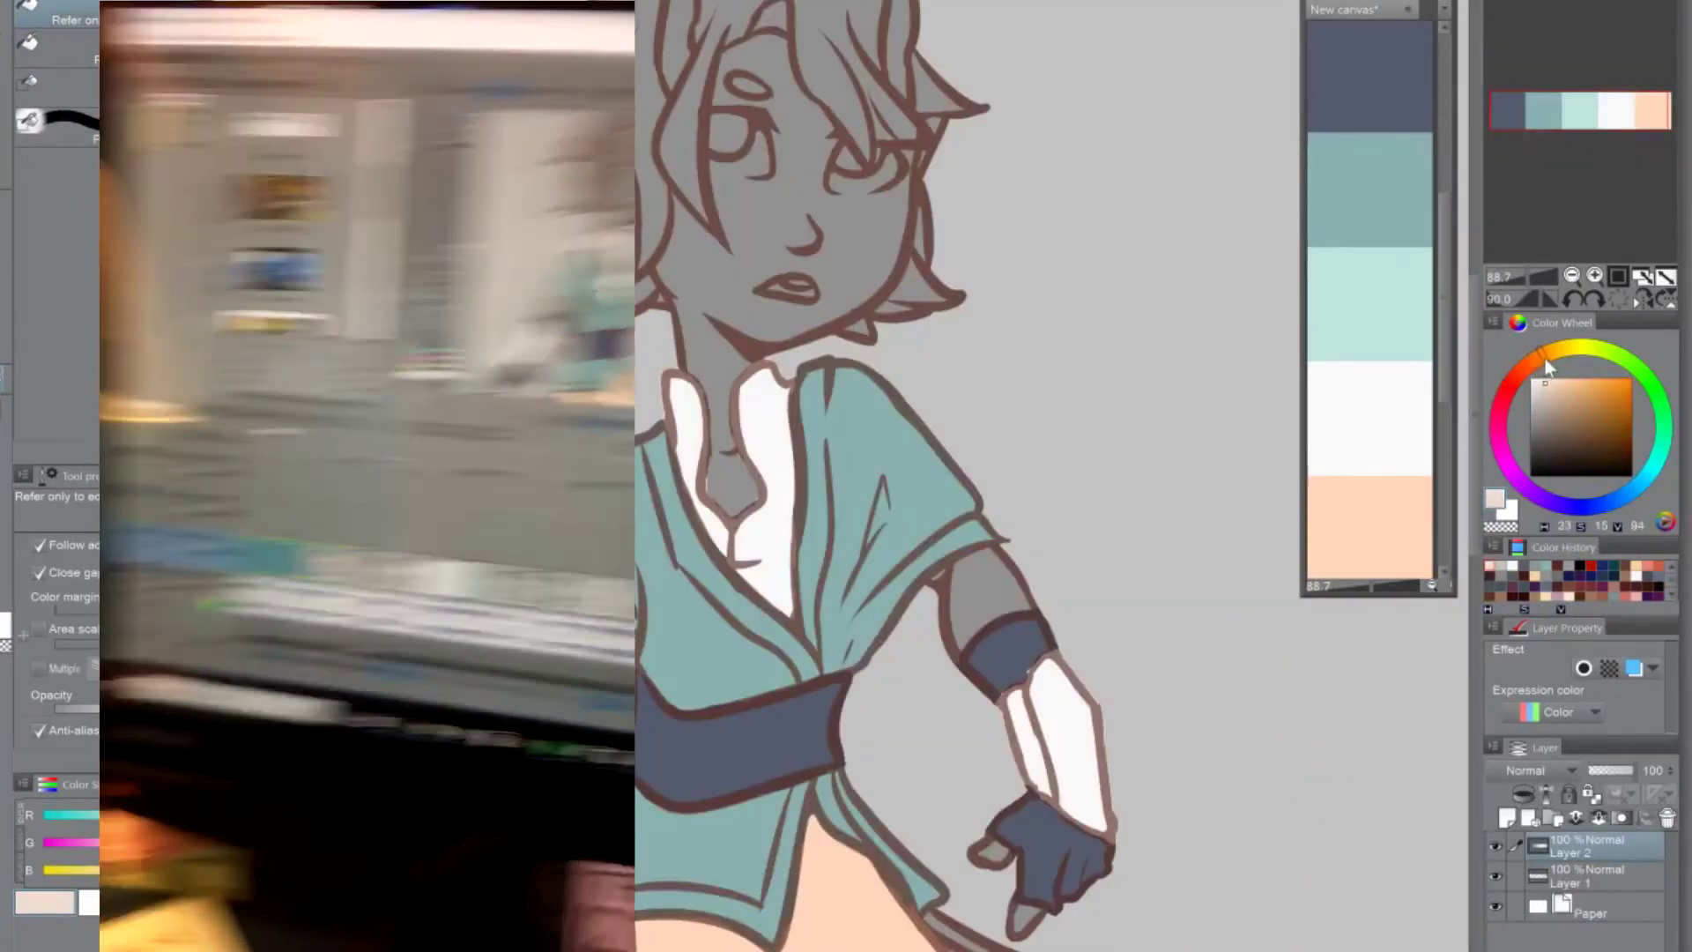
left_click(1547, 391)
left_click(1545, 390)
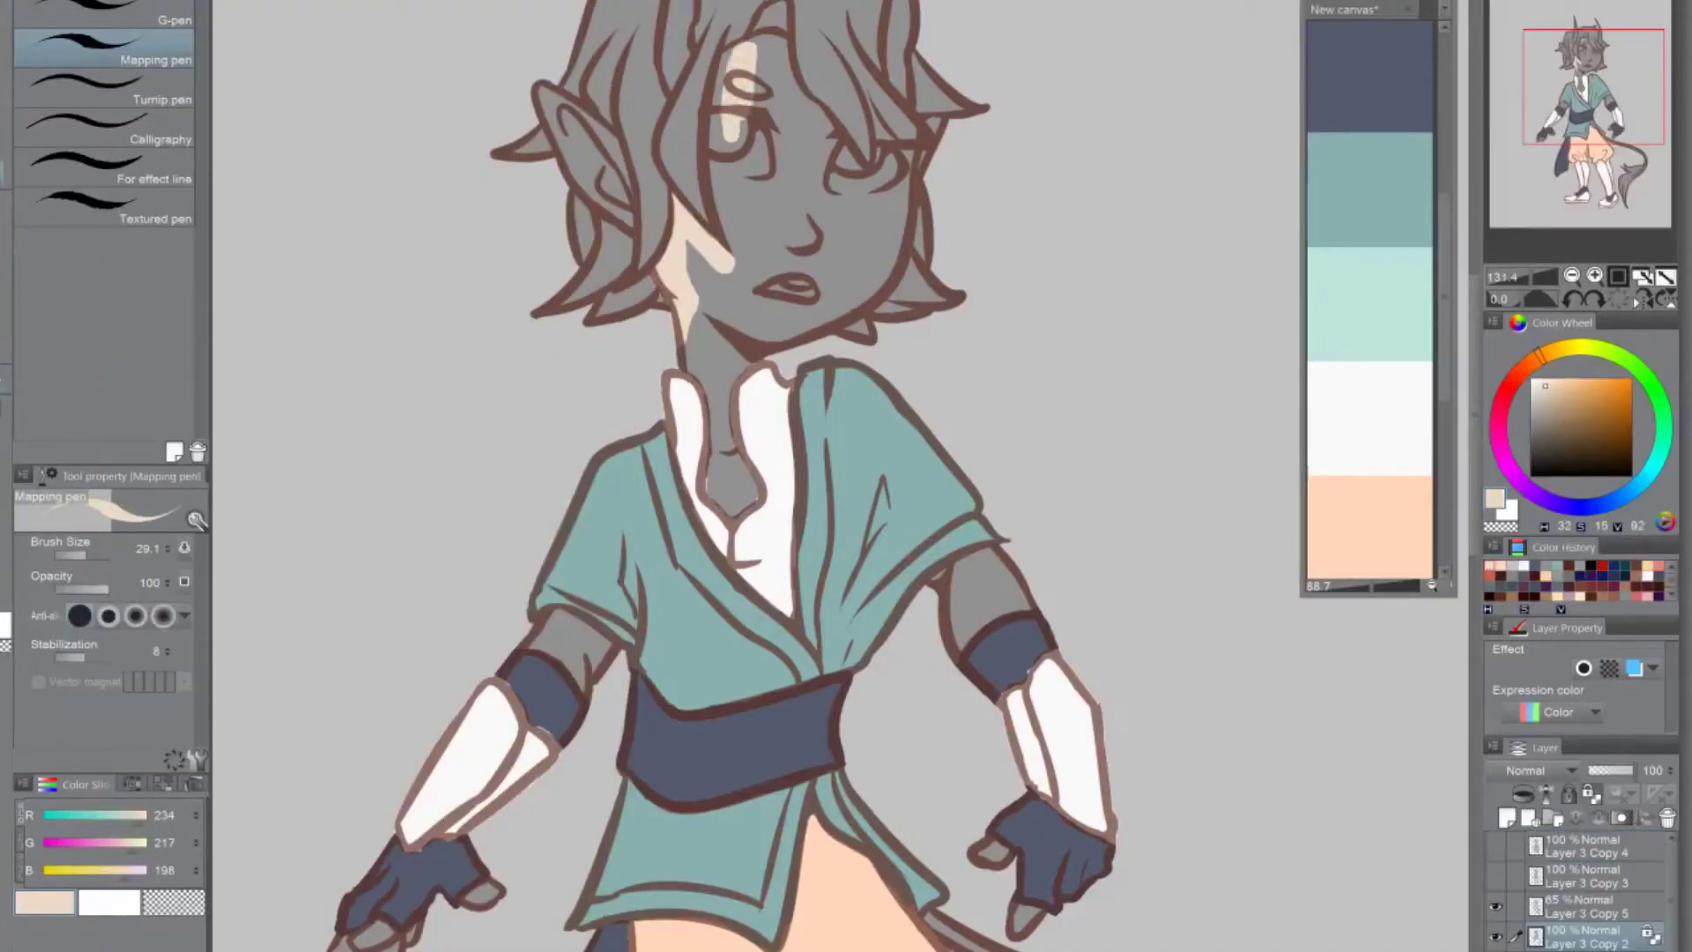
Paint the inner edges of the face with the beige skin tone using the Mapping pen, correcting the hair edges with sampled gray
left_click_drag(729, 48, 734, 260)
left_click(678, 154, "alt")
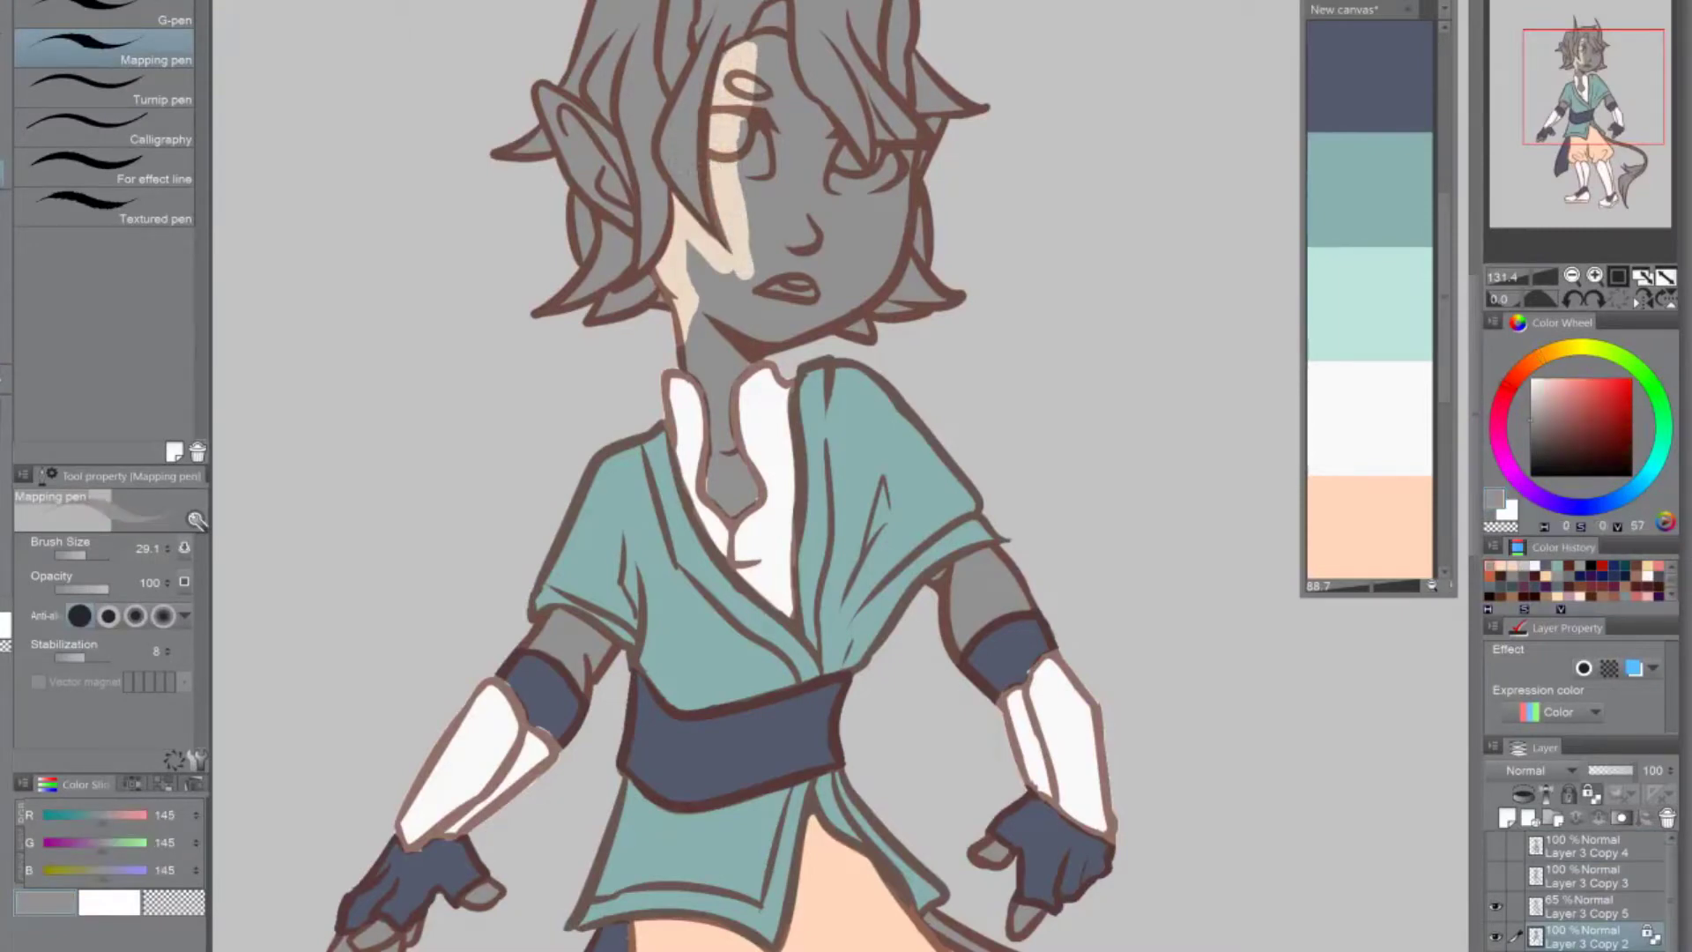
mouse_move(732, 176)
left_mouse_down()
mouse_move(716, 251)
mouse_move(729, 253)
mouse_move(715, 242)
left_mouse_up()
left_click(736, 247, "alt")
left_click_drag(762, 44, 821, 338)
left_click(837, 238, "alt")
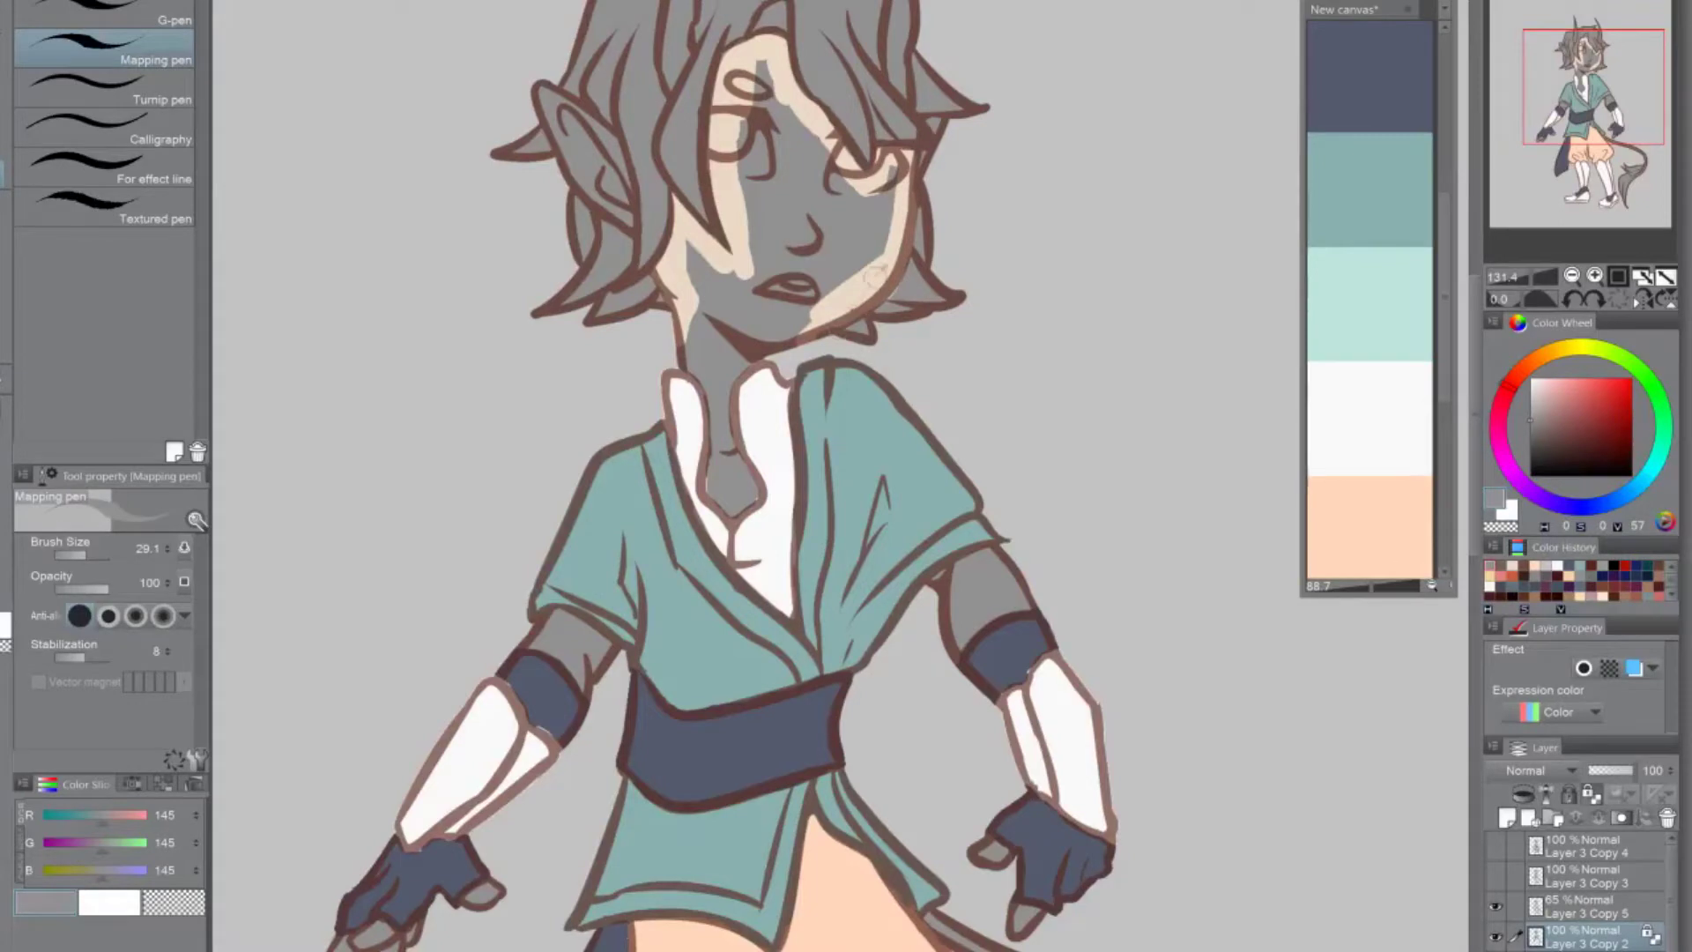
left_click(872, 277, "alt")
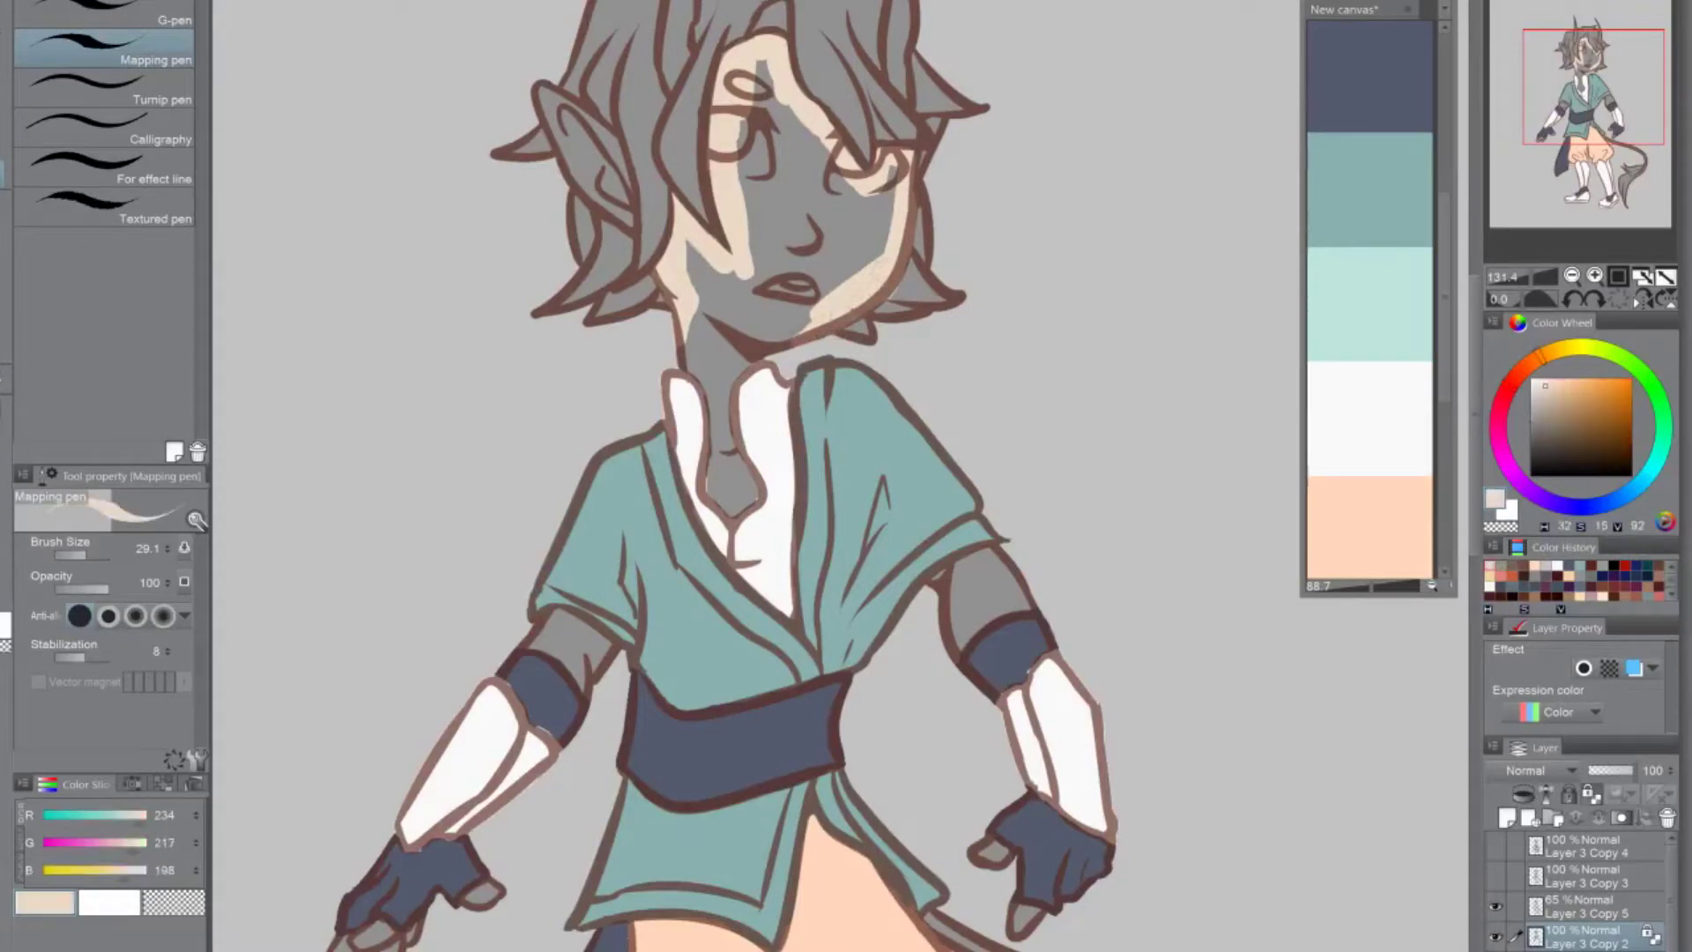
left_click(908, 287, "alt")
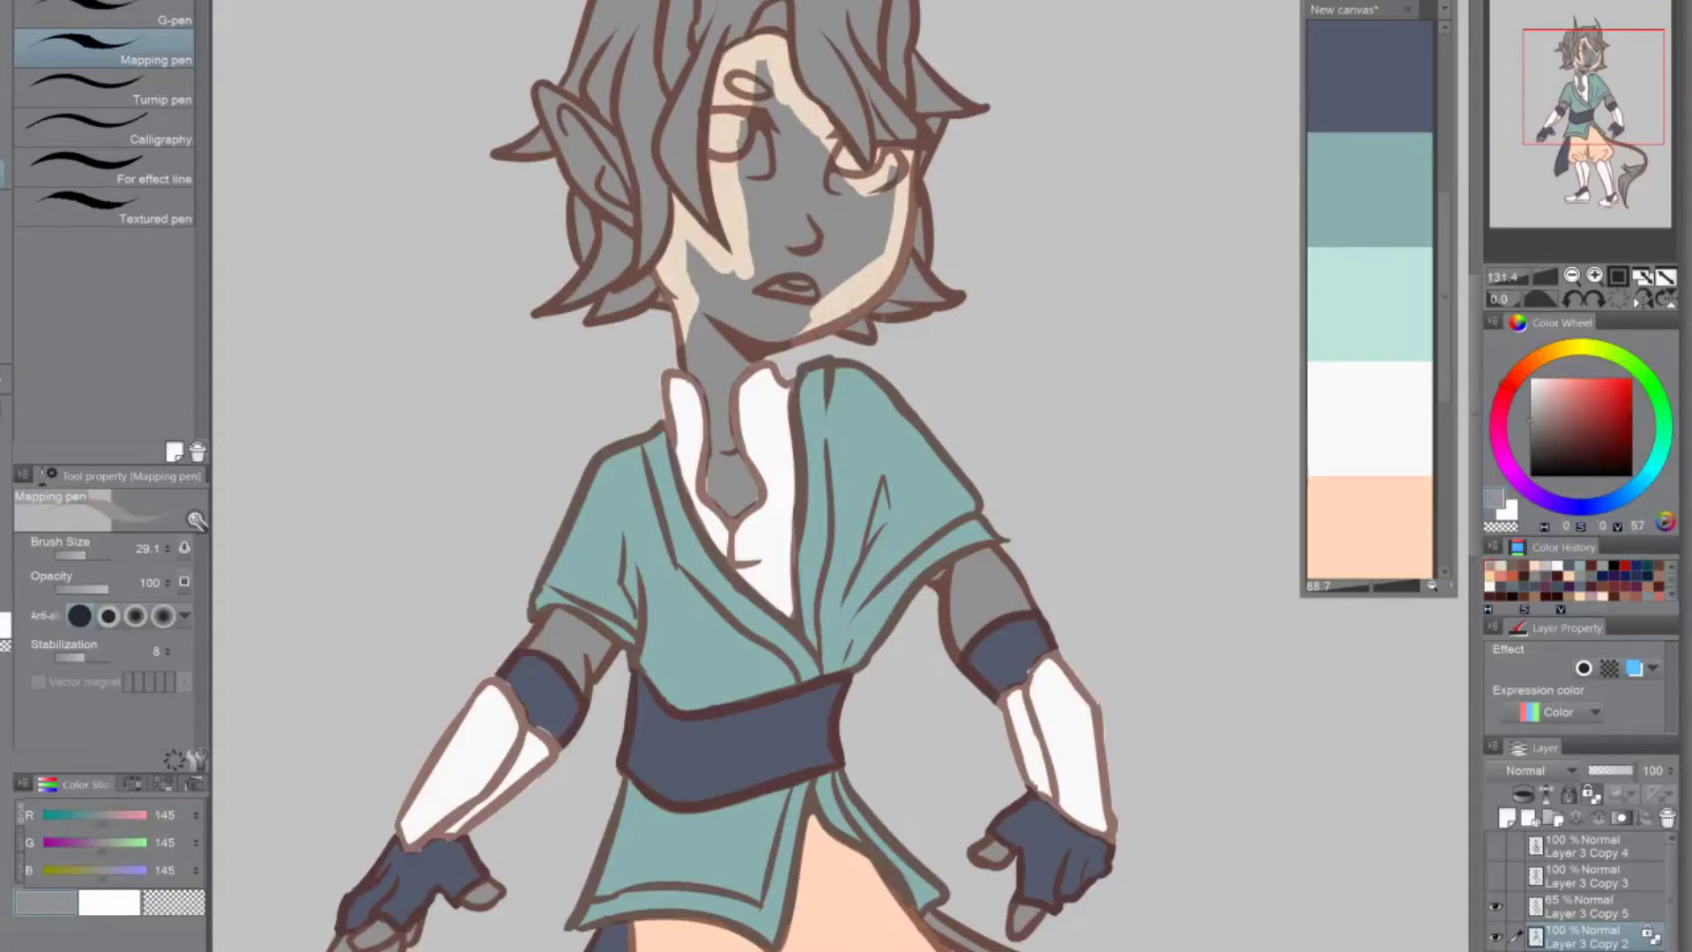
left_click(877, 276, "alt")
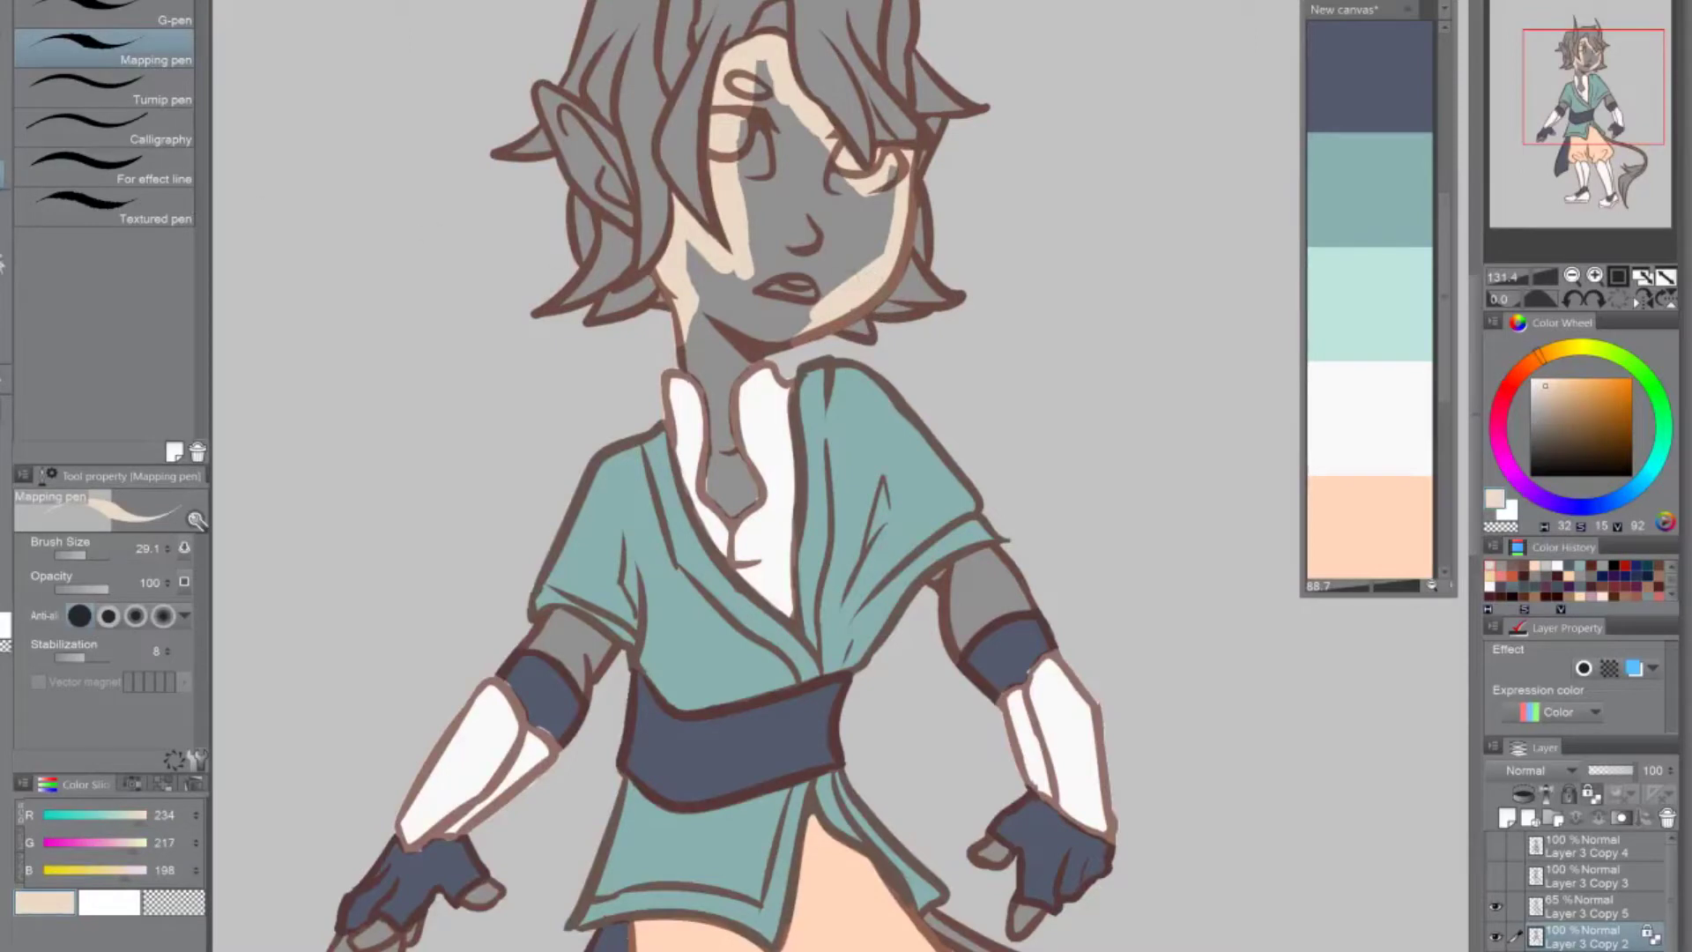
Fill the rest of the face and neck and both upper arms with the beige skin tone
left_click(4, 372)
left_click(760, 227)
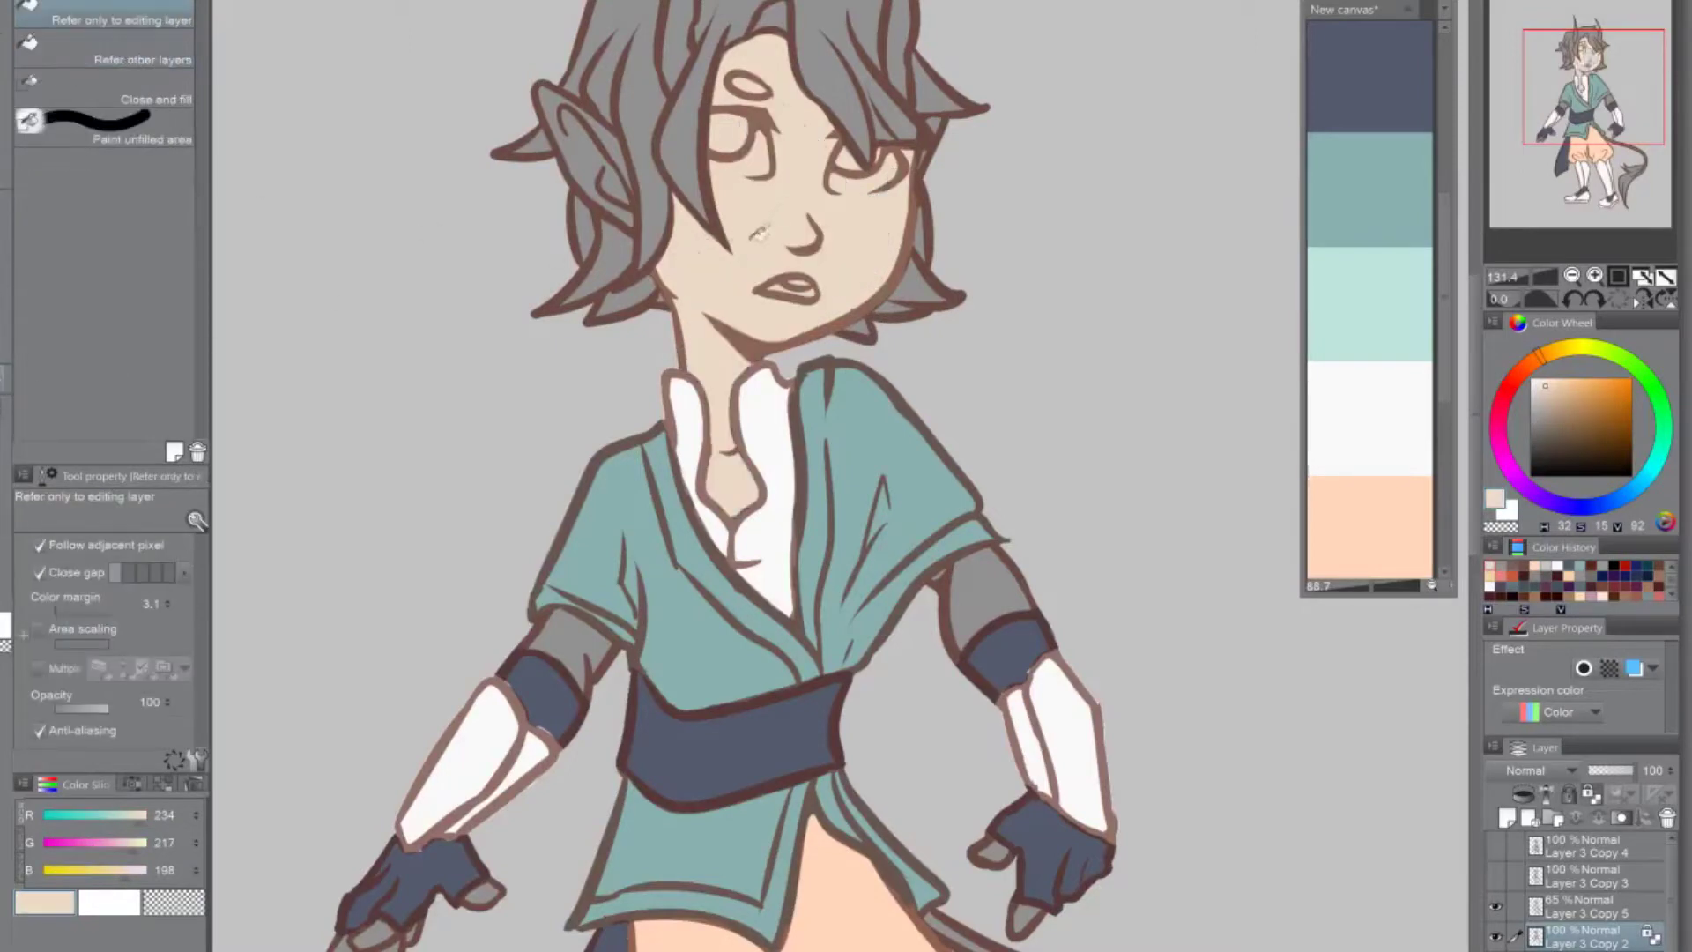
left_click(592, 613)
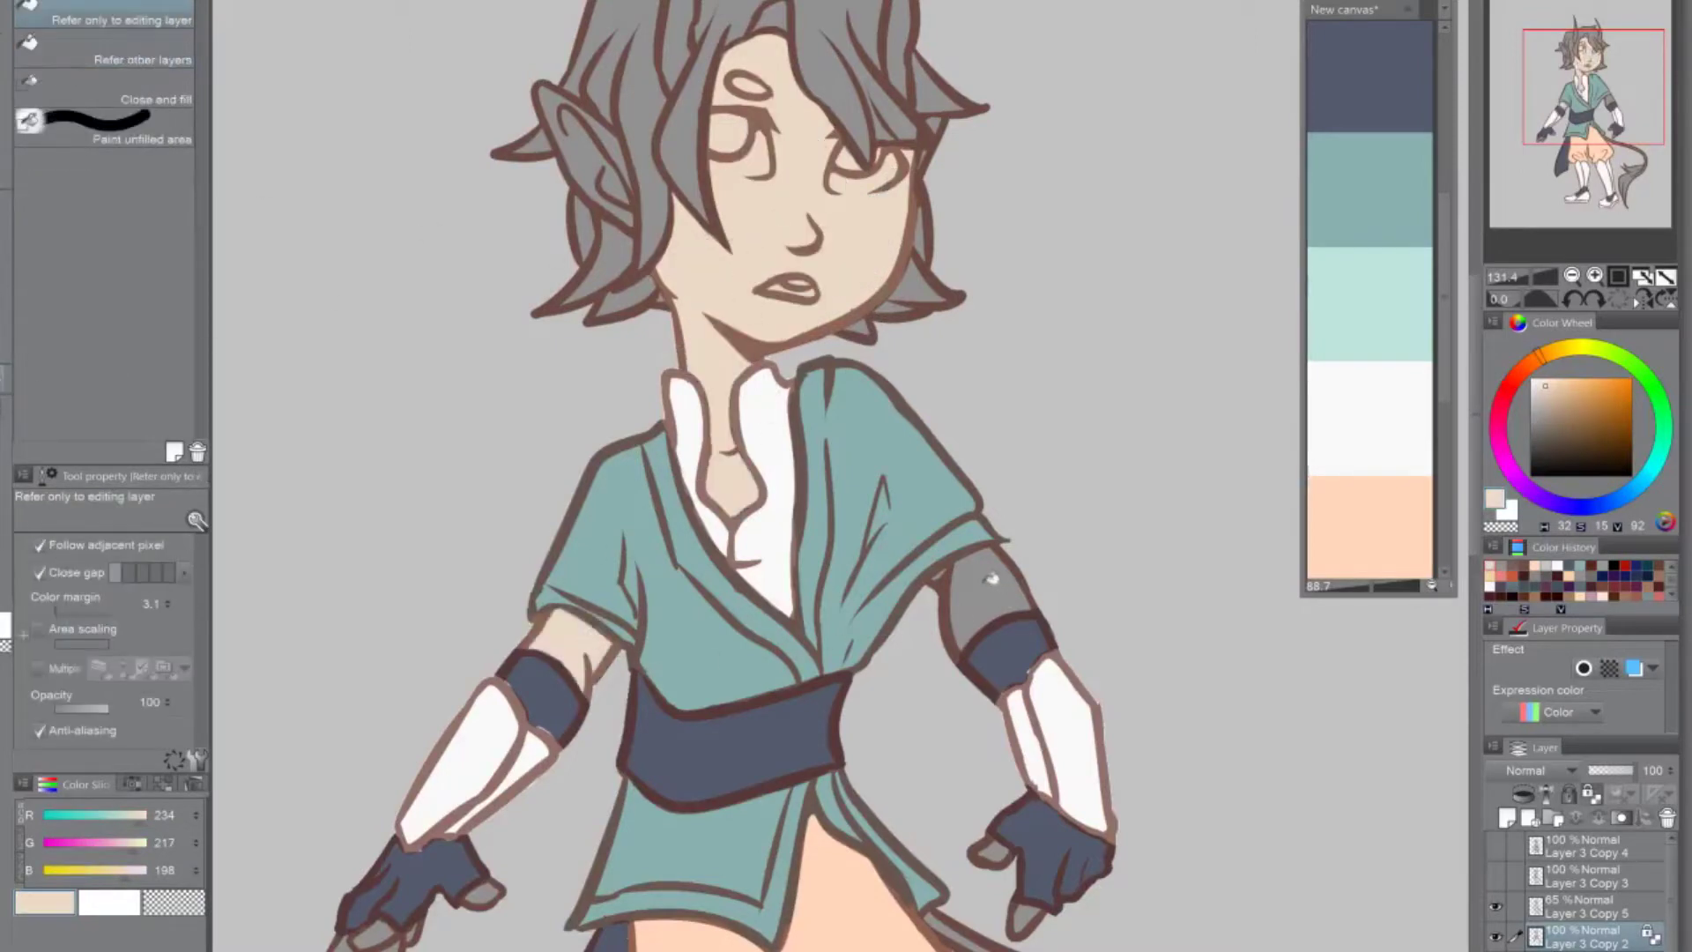
left_click(989, 579)
Fill the exposed fingertips of both gloved hands with the beige skin tone
left_click(991, 851)
left_click(1024, 913)
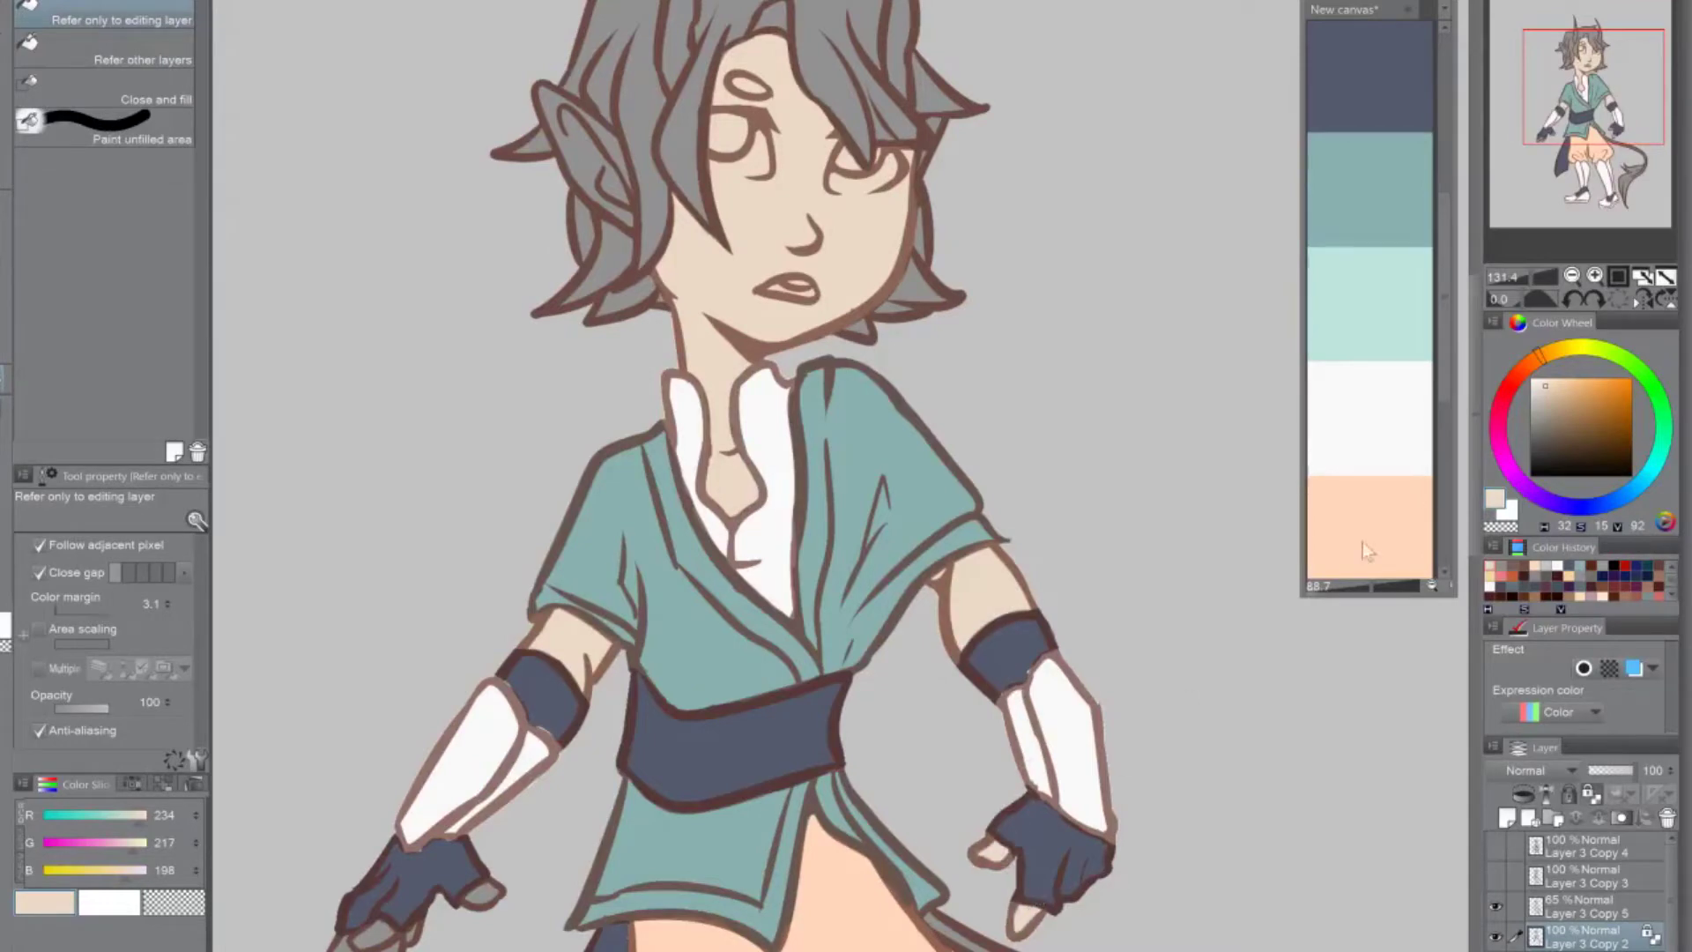
scroll(445, 611, "down", 5)
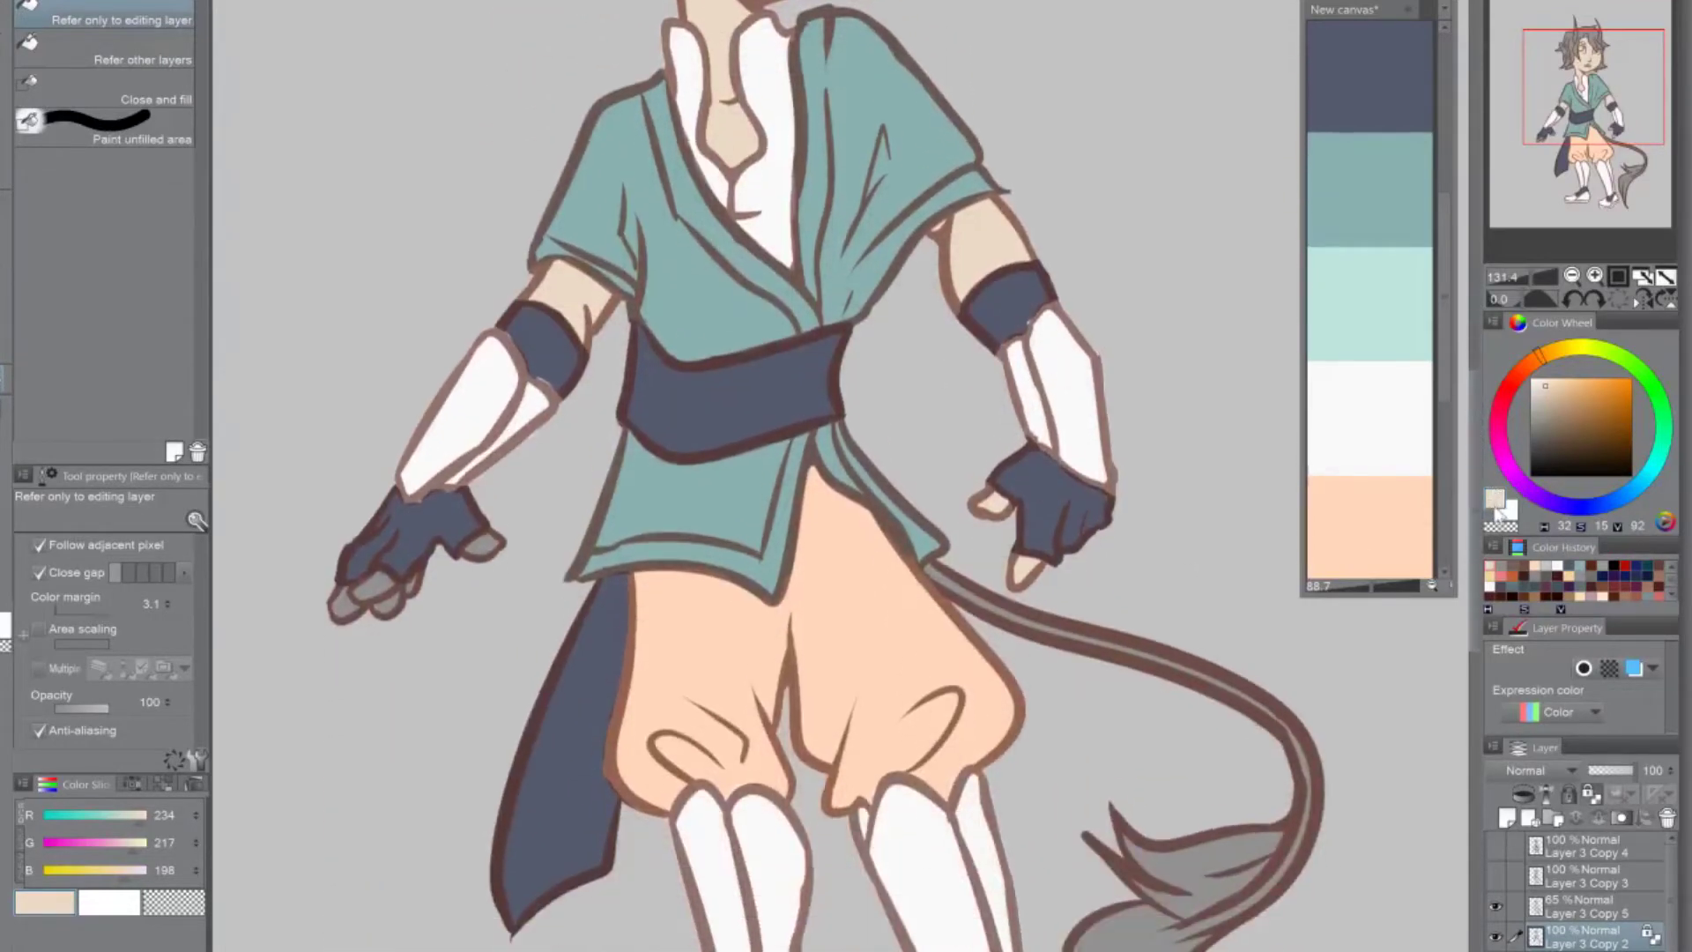
left_click(358, 595)
left_click(485, 542)
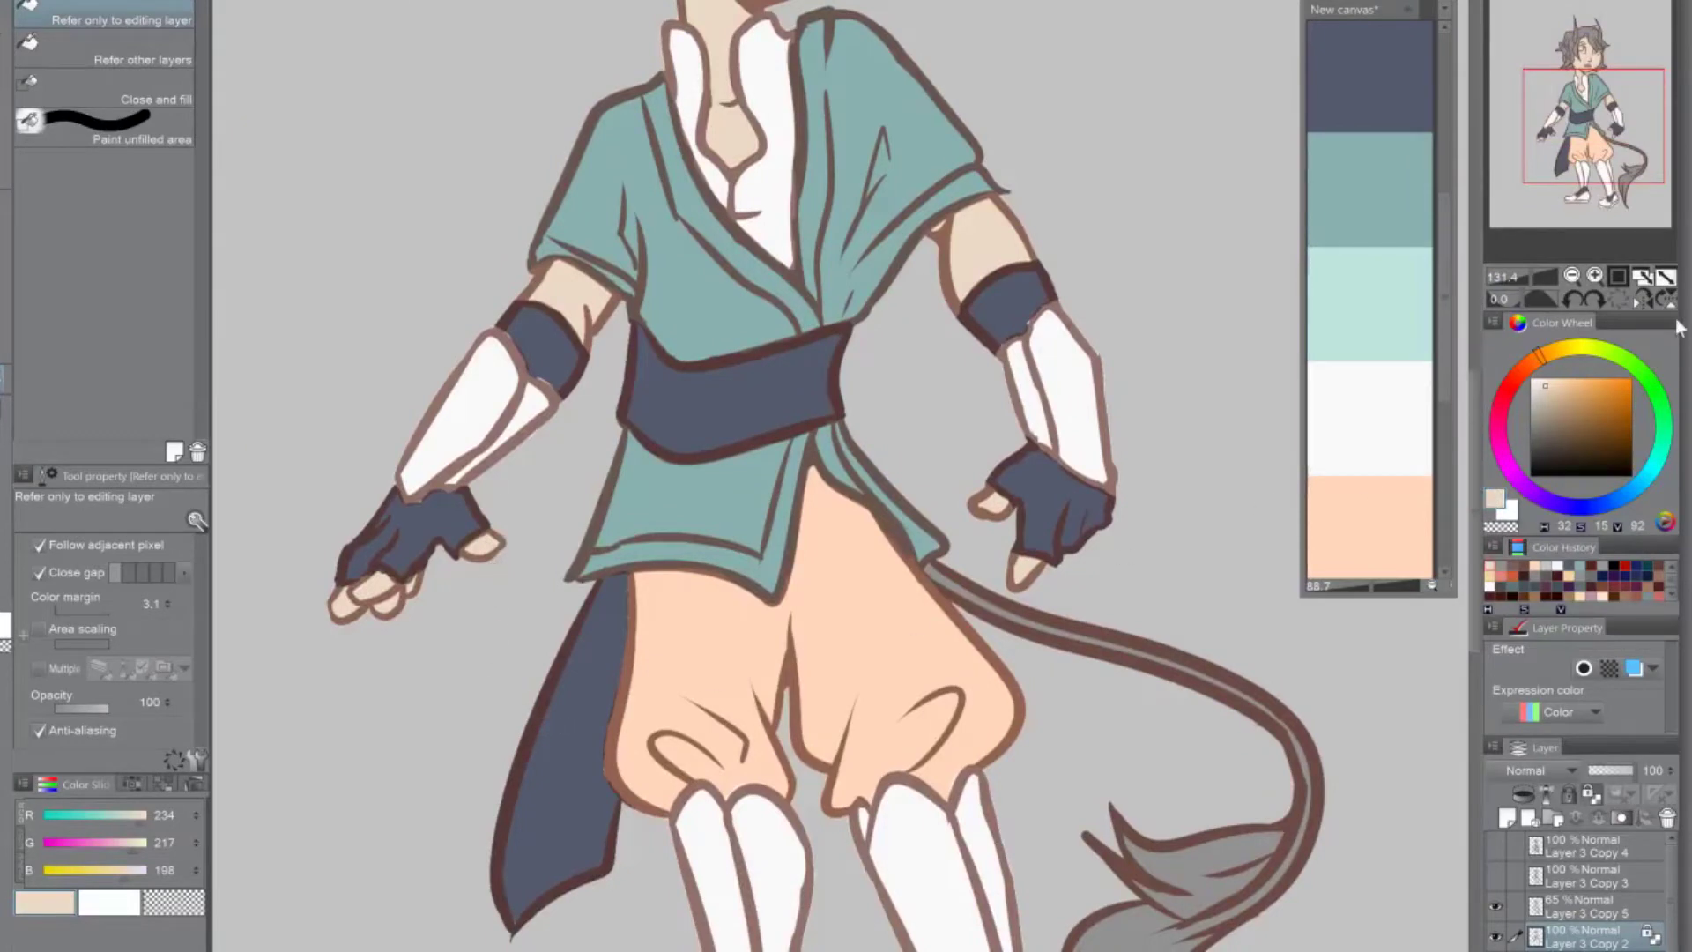
Mirror the canvas view and paint both horns with the dark blue, RGB 85, 91, 110, using the Mapping pen
left_click(1642, 300)
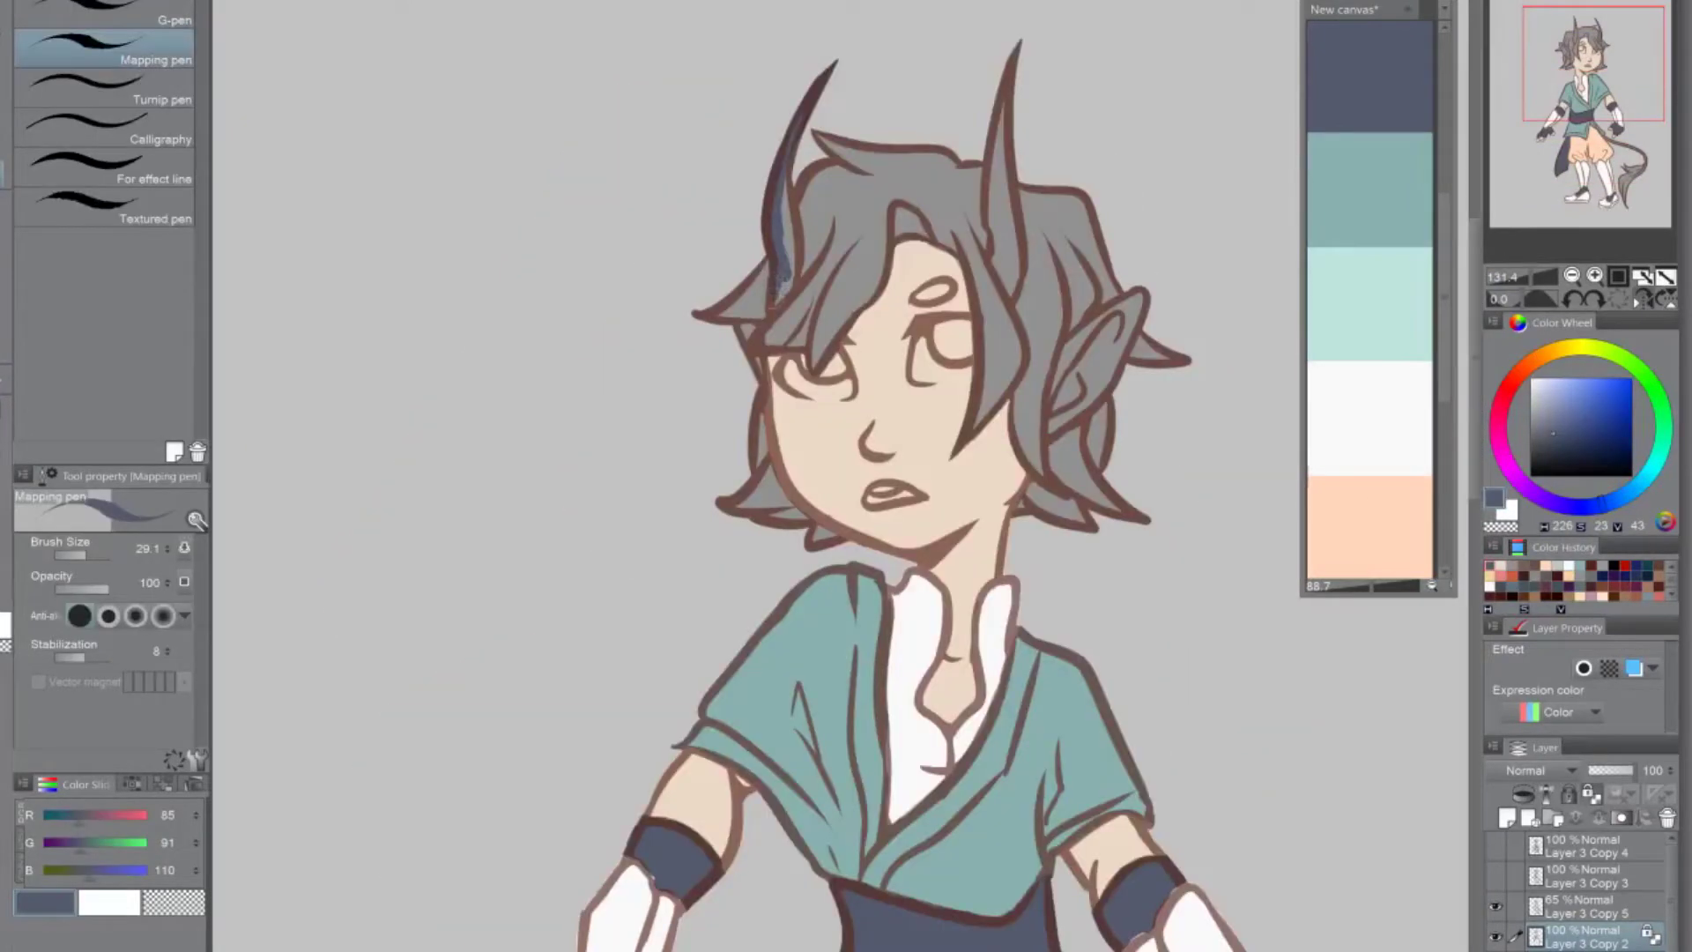
mouse_move(779, 268)
left_mouse_down()
mouse_move(773, 304)
mouse_move(783, 190)
mouse_move(781, 211)
left_mouse_up()
left_click_drag(787, 220, 781, 278)
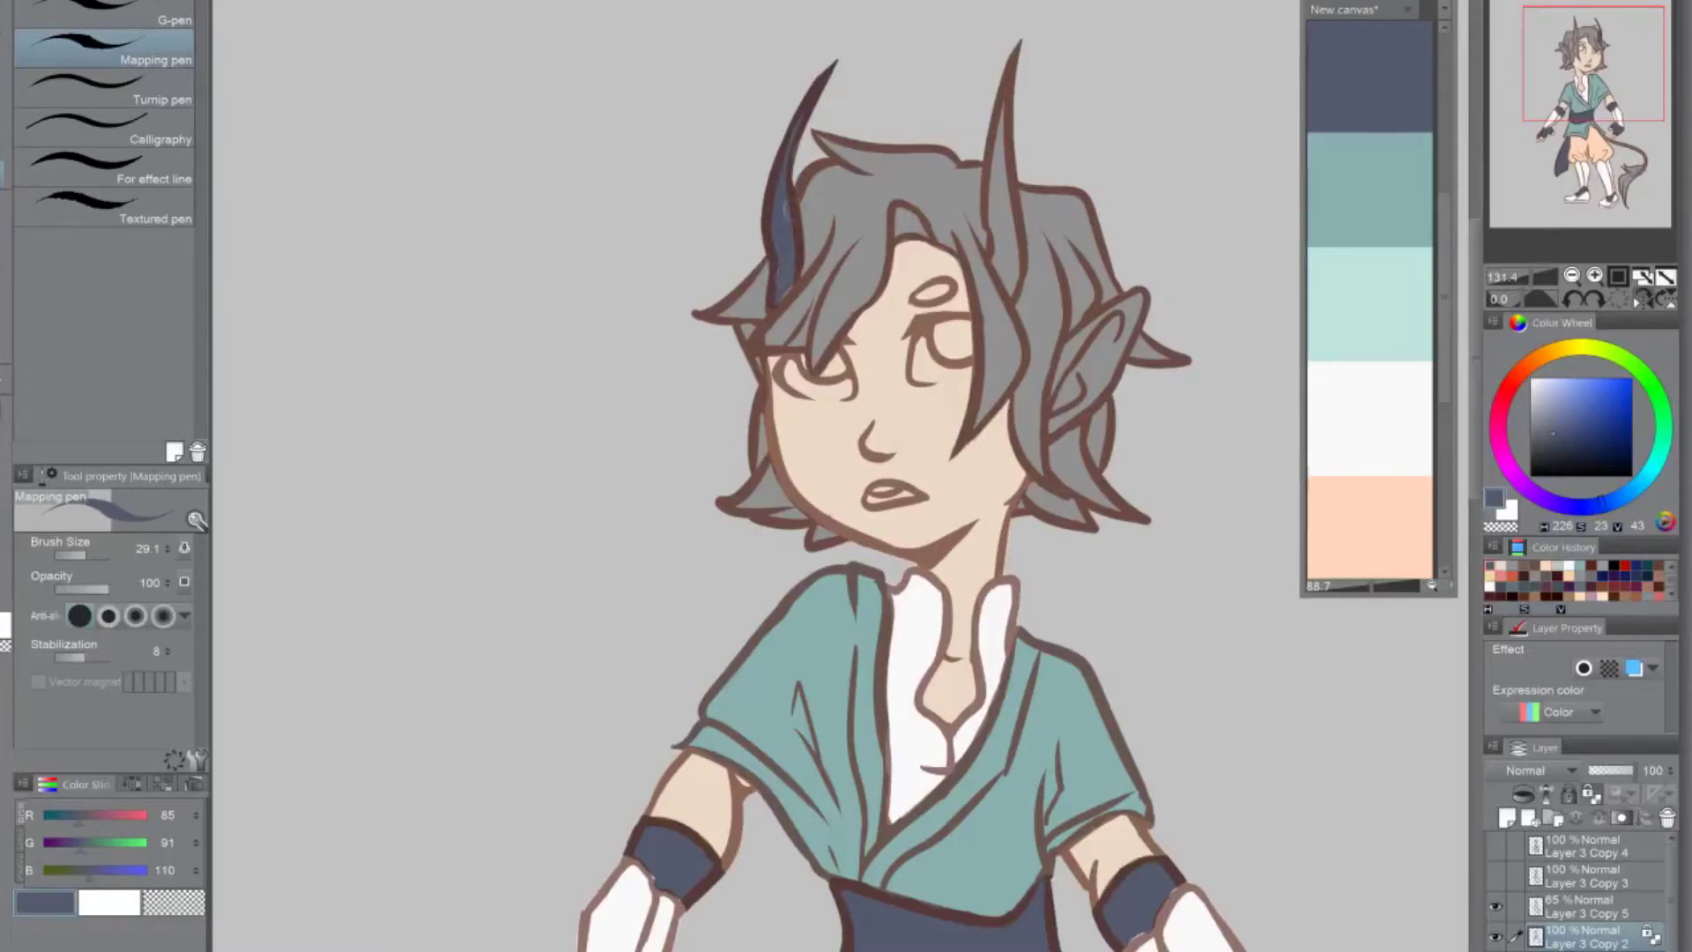
left_click(820, 209, "alt")
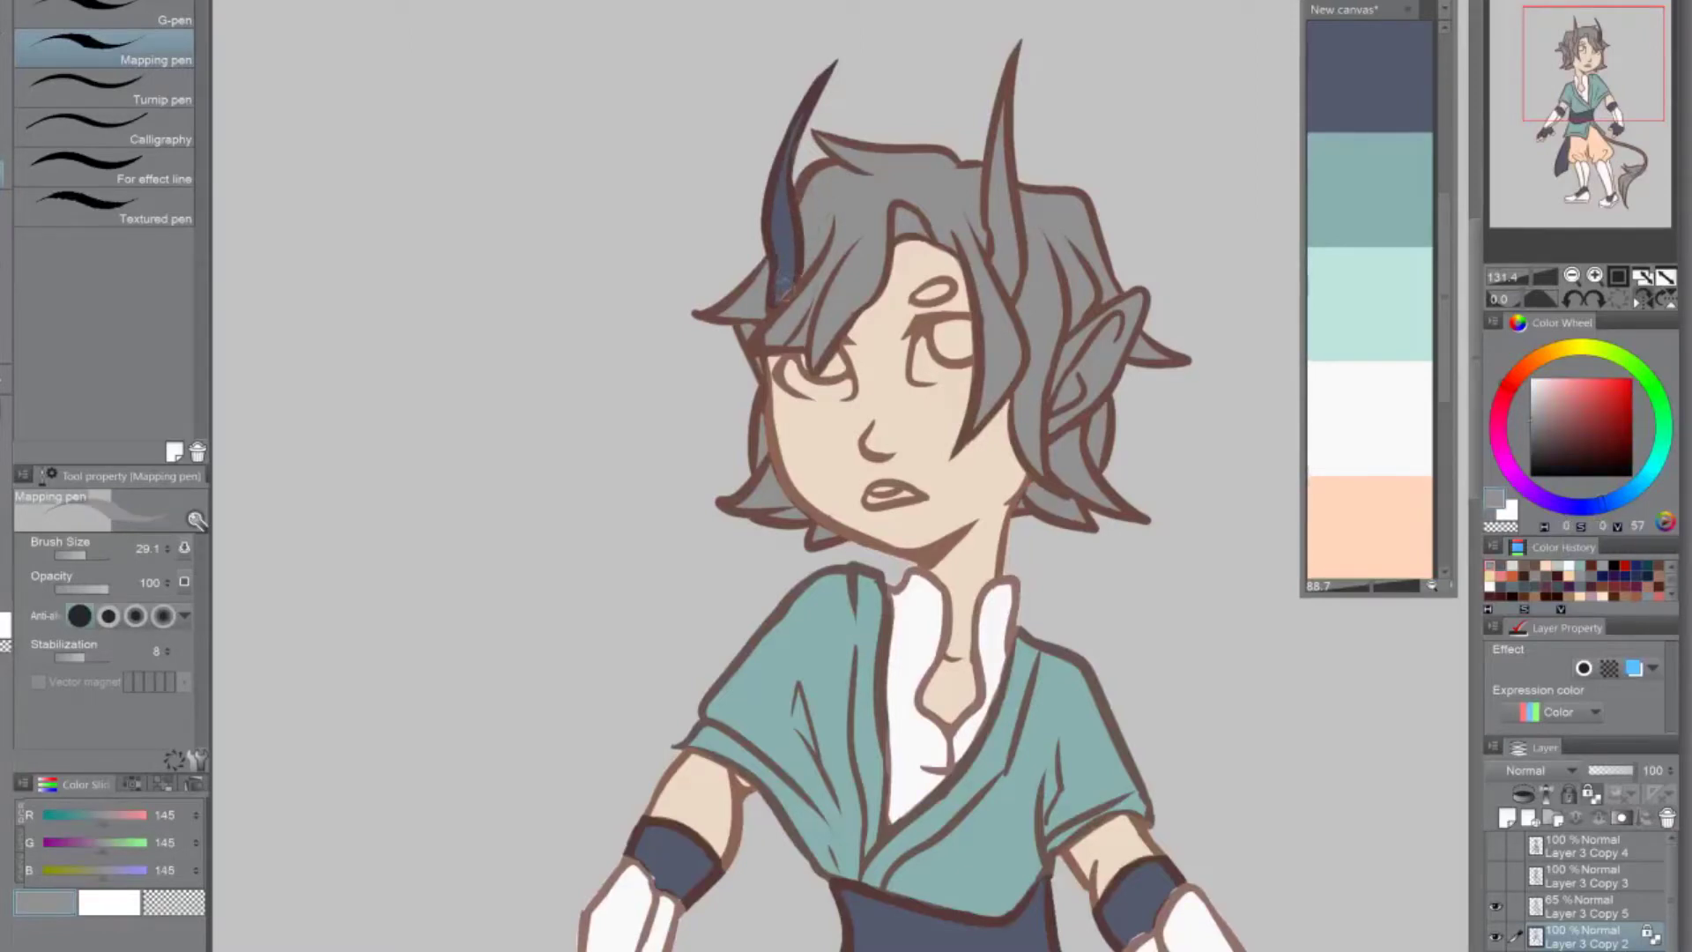
left_click(784, 255, "alt")
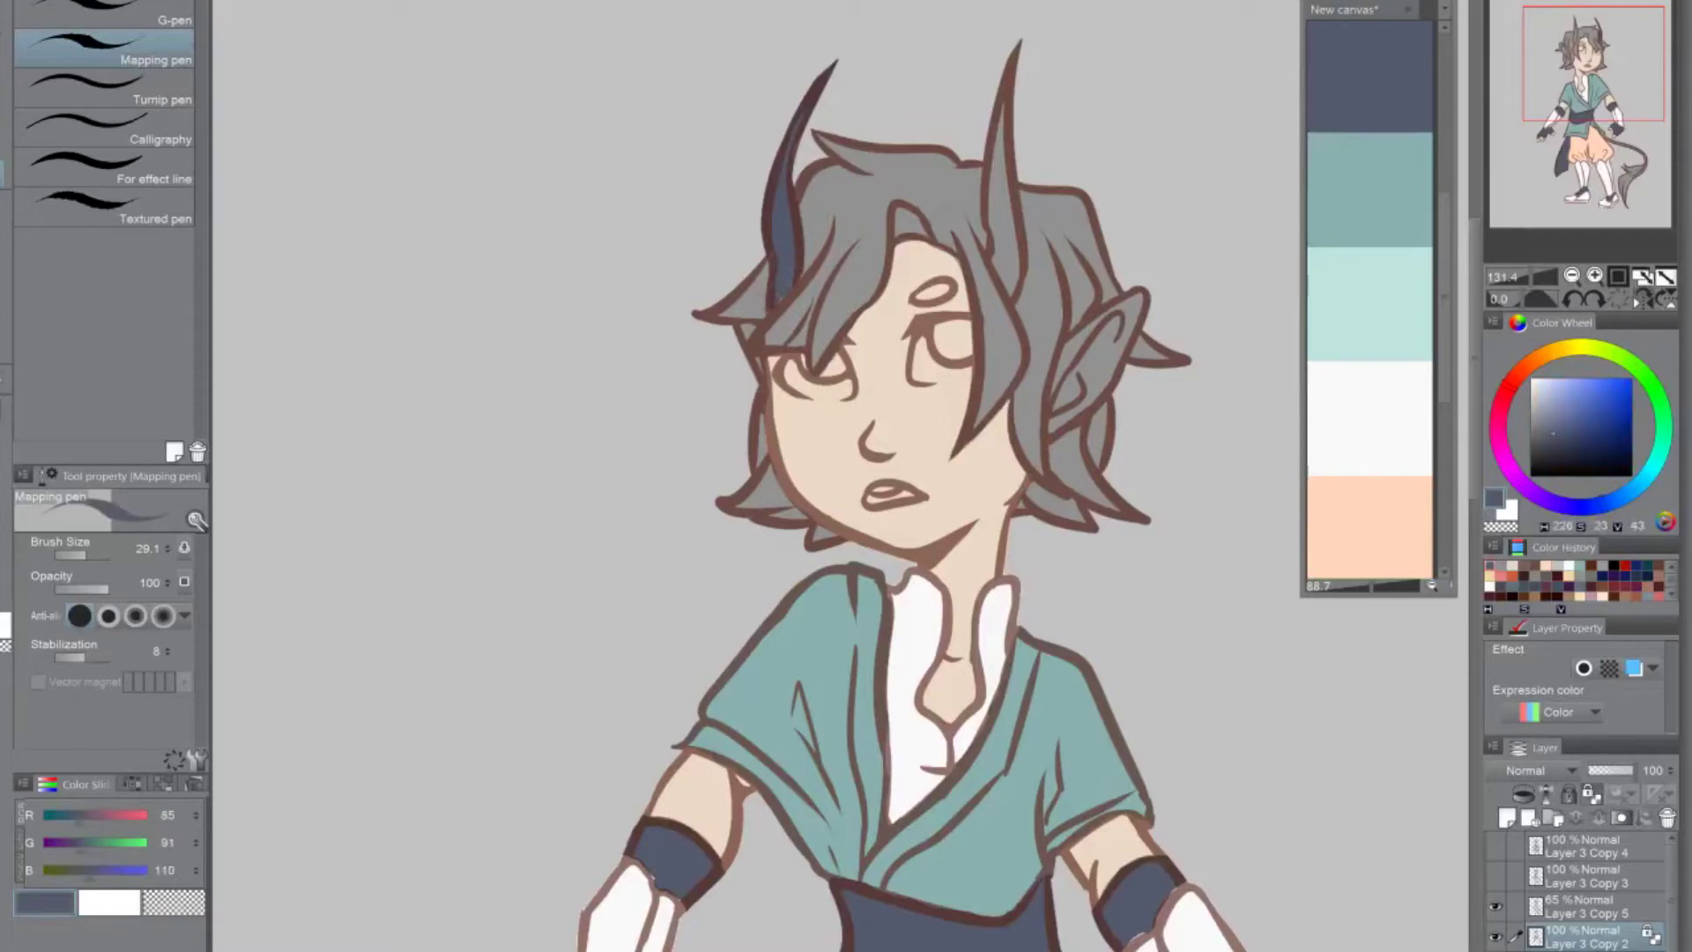
left_click_drag(1015, 48, 1003, 290)
left_click_drag(1012, 232, 1020, 296)
left_click_drag(1003, 172, 1013, 278)
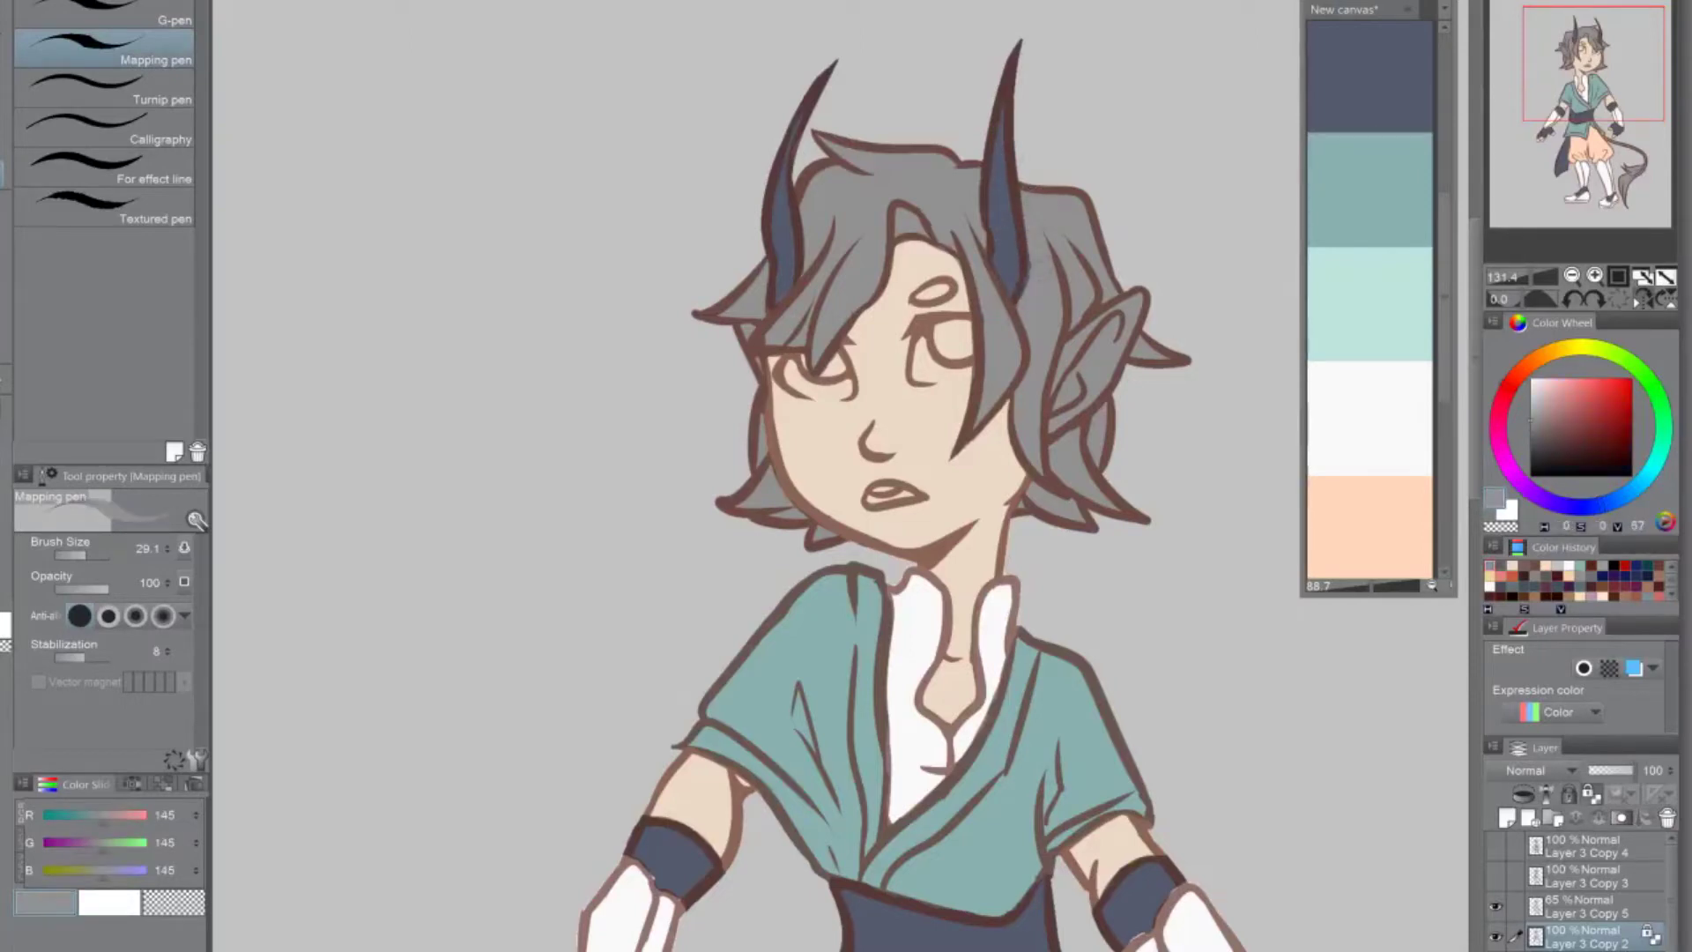
left_click_drag(1024, 257, 1022, 309)
left_click(1002, 206, "alt")
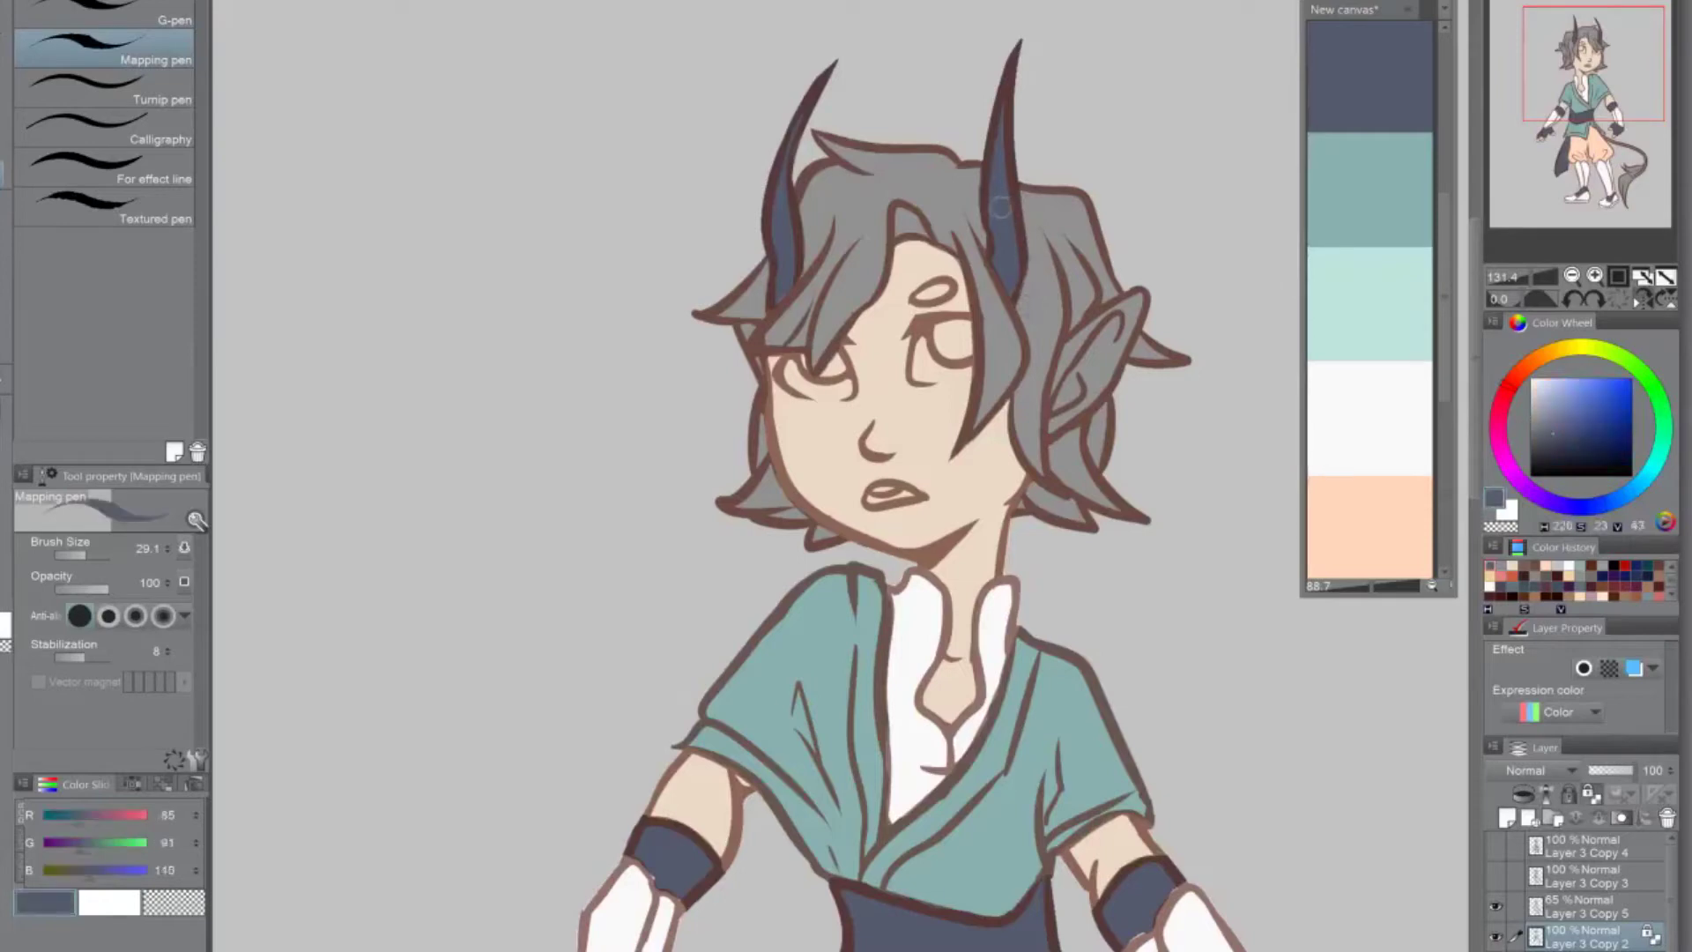
left_click(965, 178, "alt")
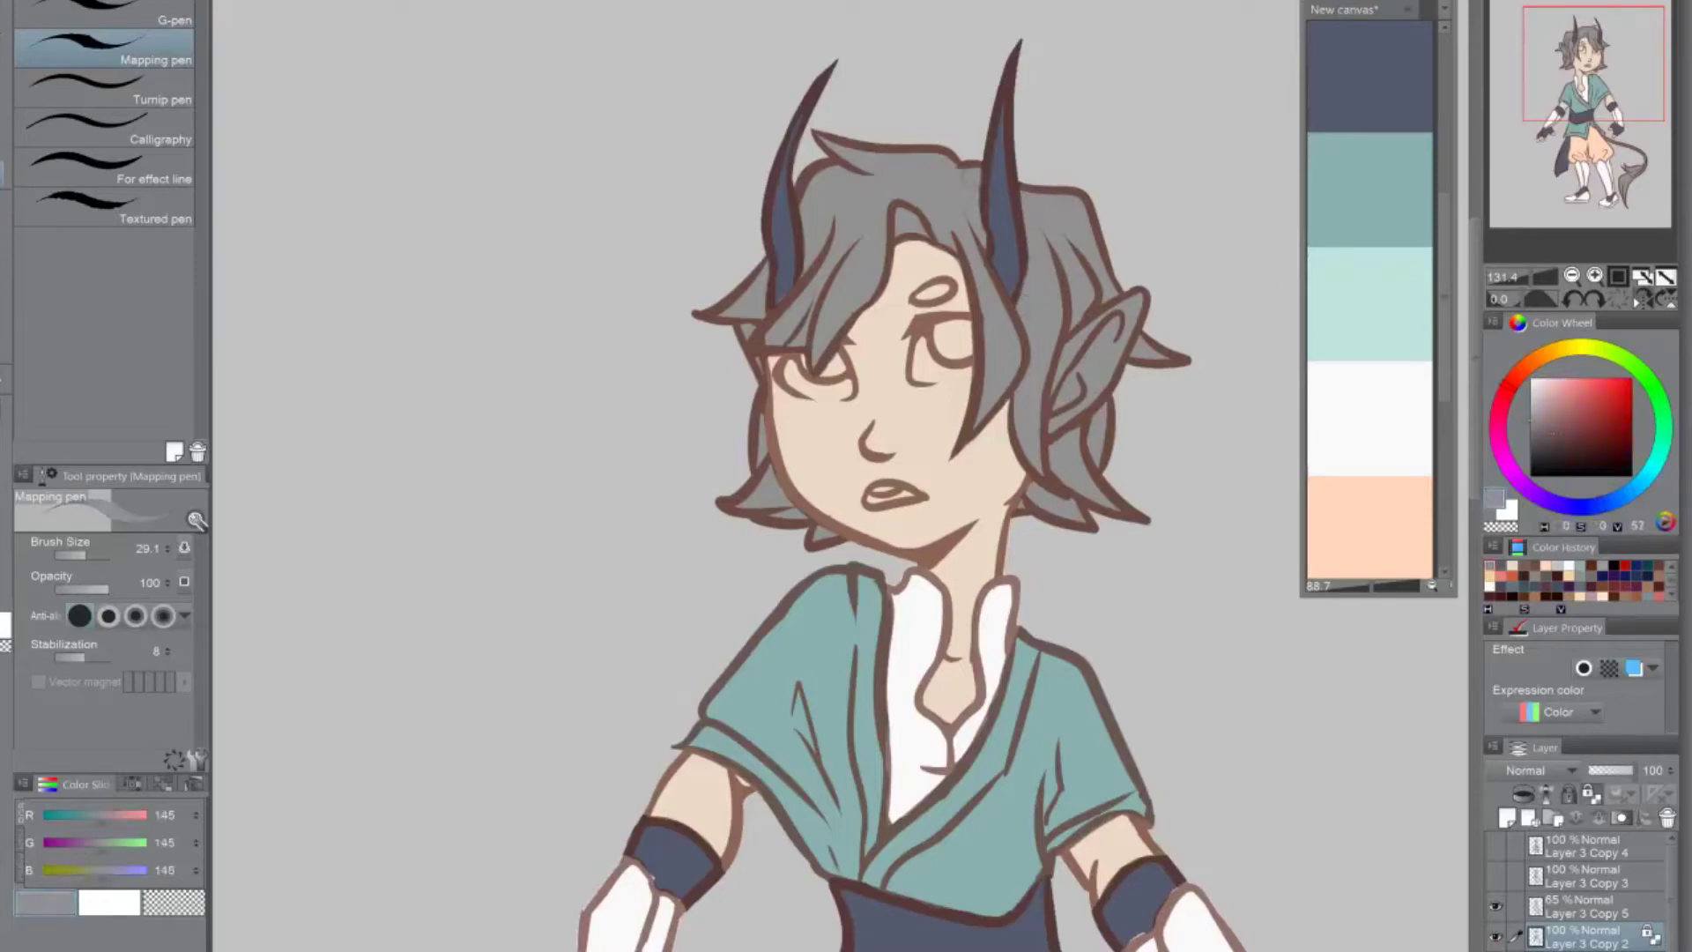
Sample the skin tone from the face and paint the pointed ear with it
left_click(1355, 396)
left_click(1357, 389, "alt")
left_click(979, 457)
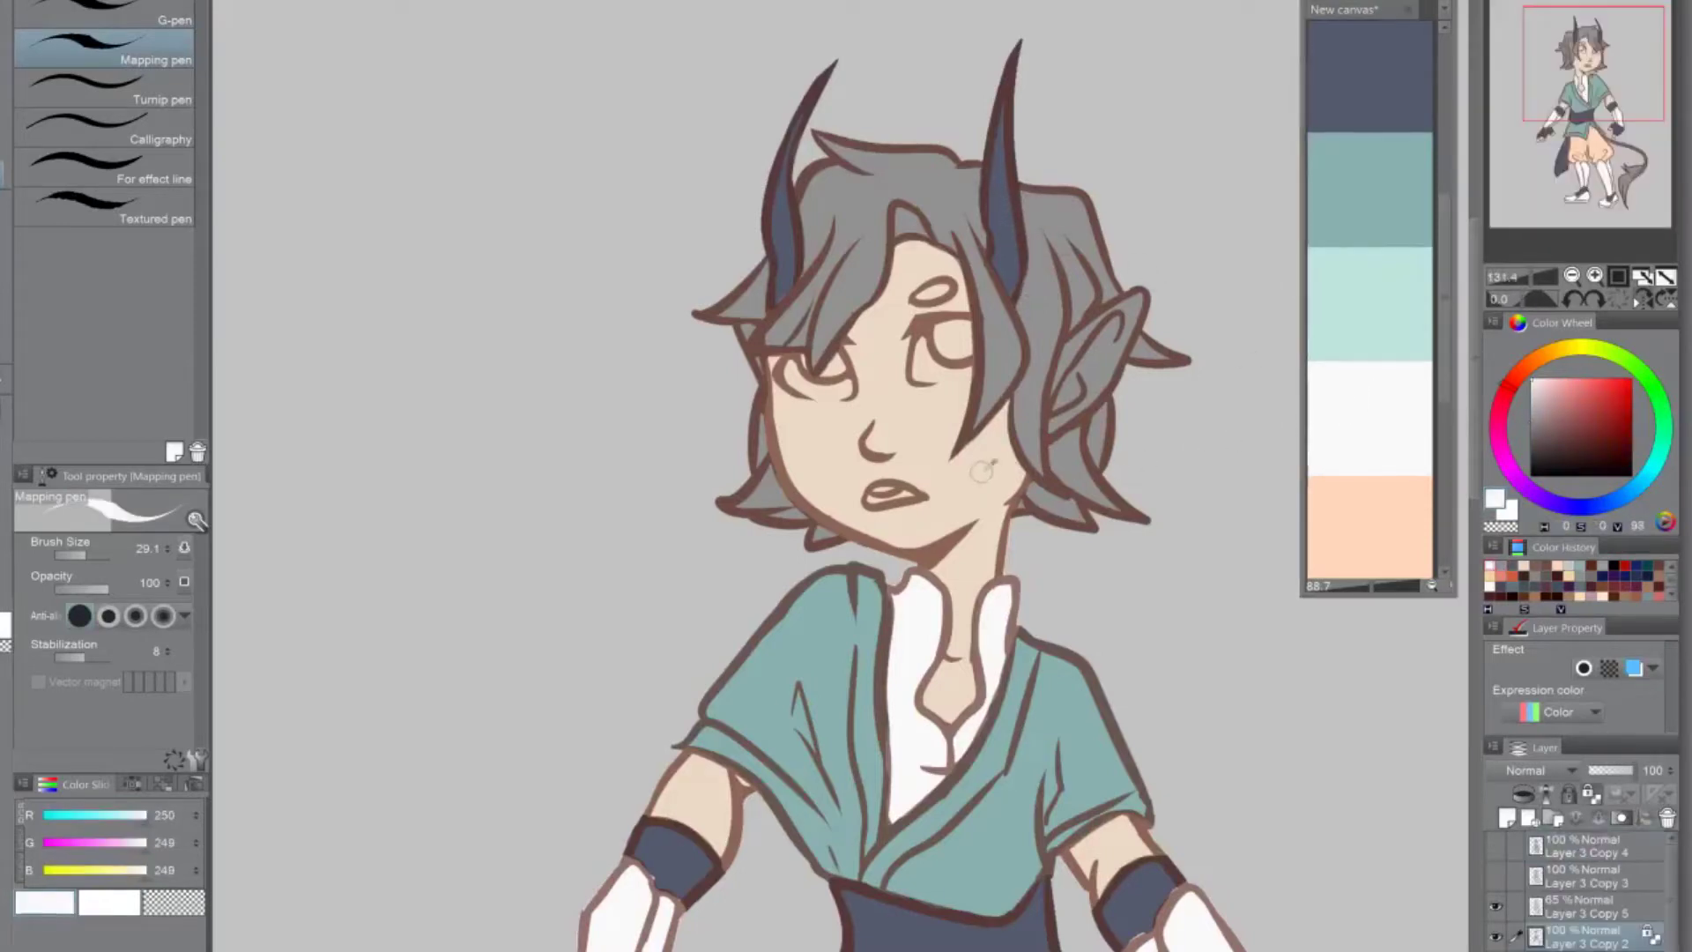
left_click(980, 458, "alt")
mouse_move(1110, 341)
left_mouse_down()
mouse_move(1136, 299)
mouse_move(1115, 339)
left_mouse_up()
key("ctrl+z")
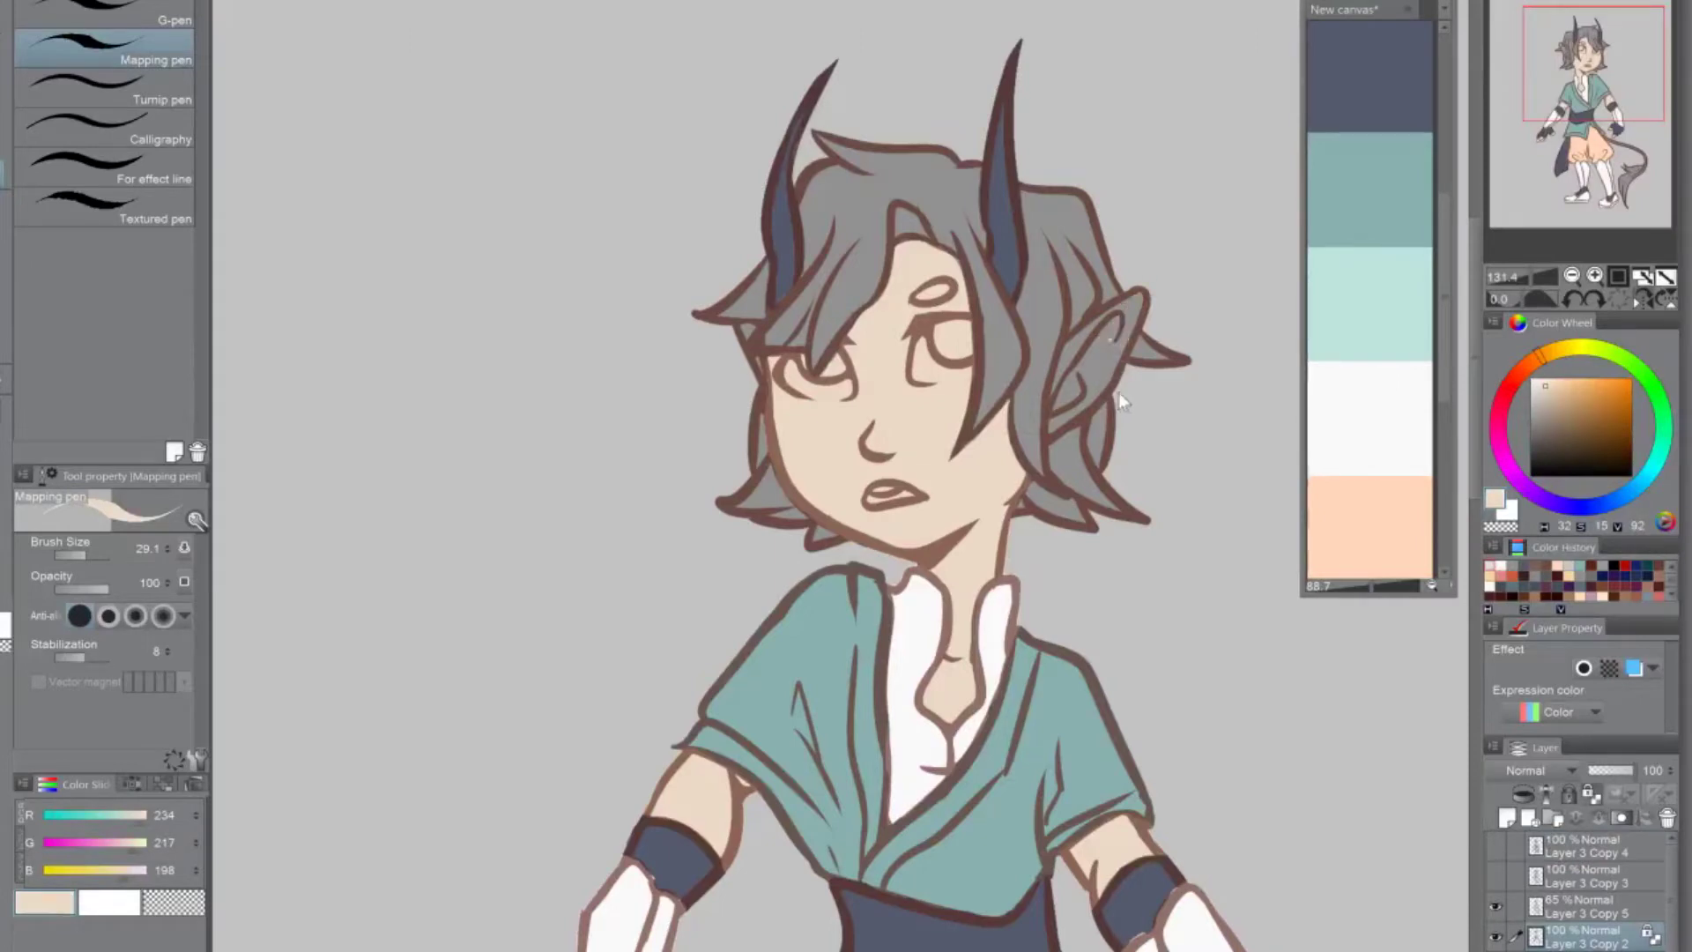
mouse_move(1141, 292)
left_mouse_down()
mouse_move(1116, 396)
mouse_move(1068, 357)
left_mouse_up()
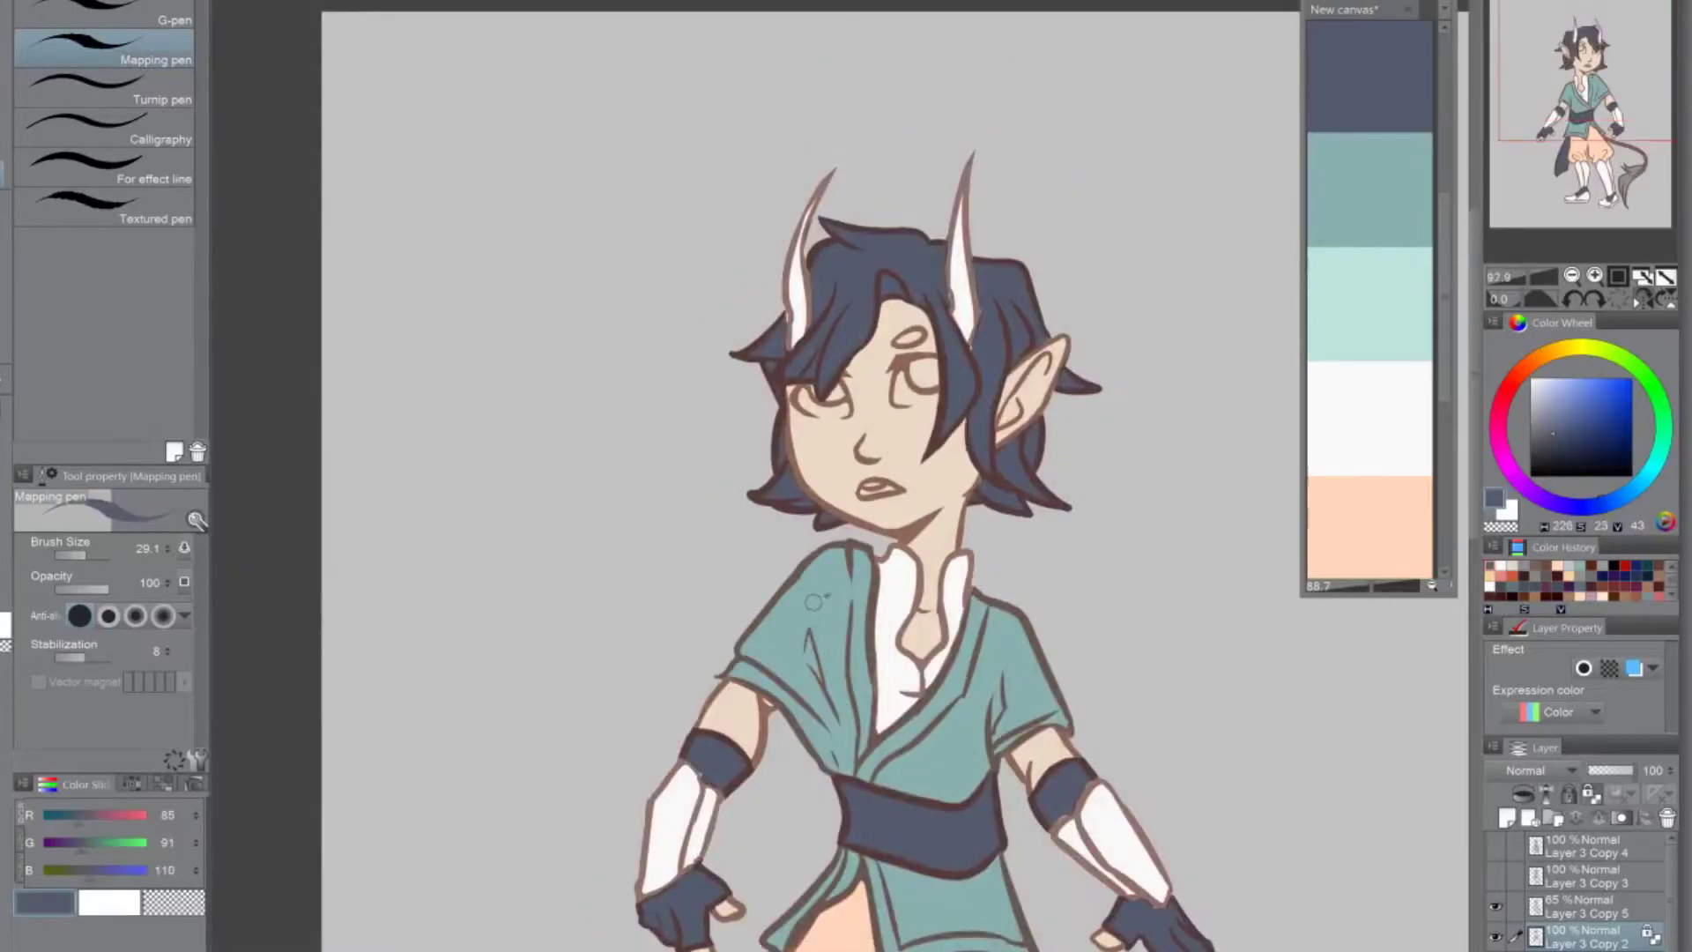
Touch up the robe's edge beside the undershirt with the sampled teal, RGB 137, 176, 174
left_click(851, 699, "alt")
left_click_drag(866, 657, 869, 696)
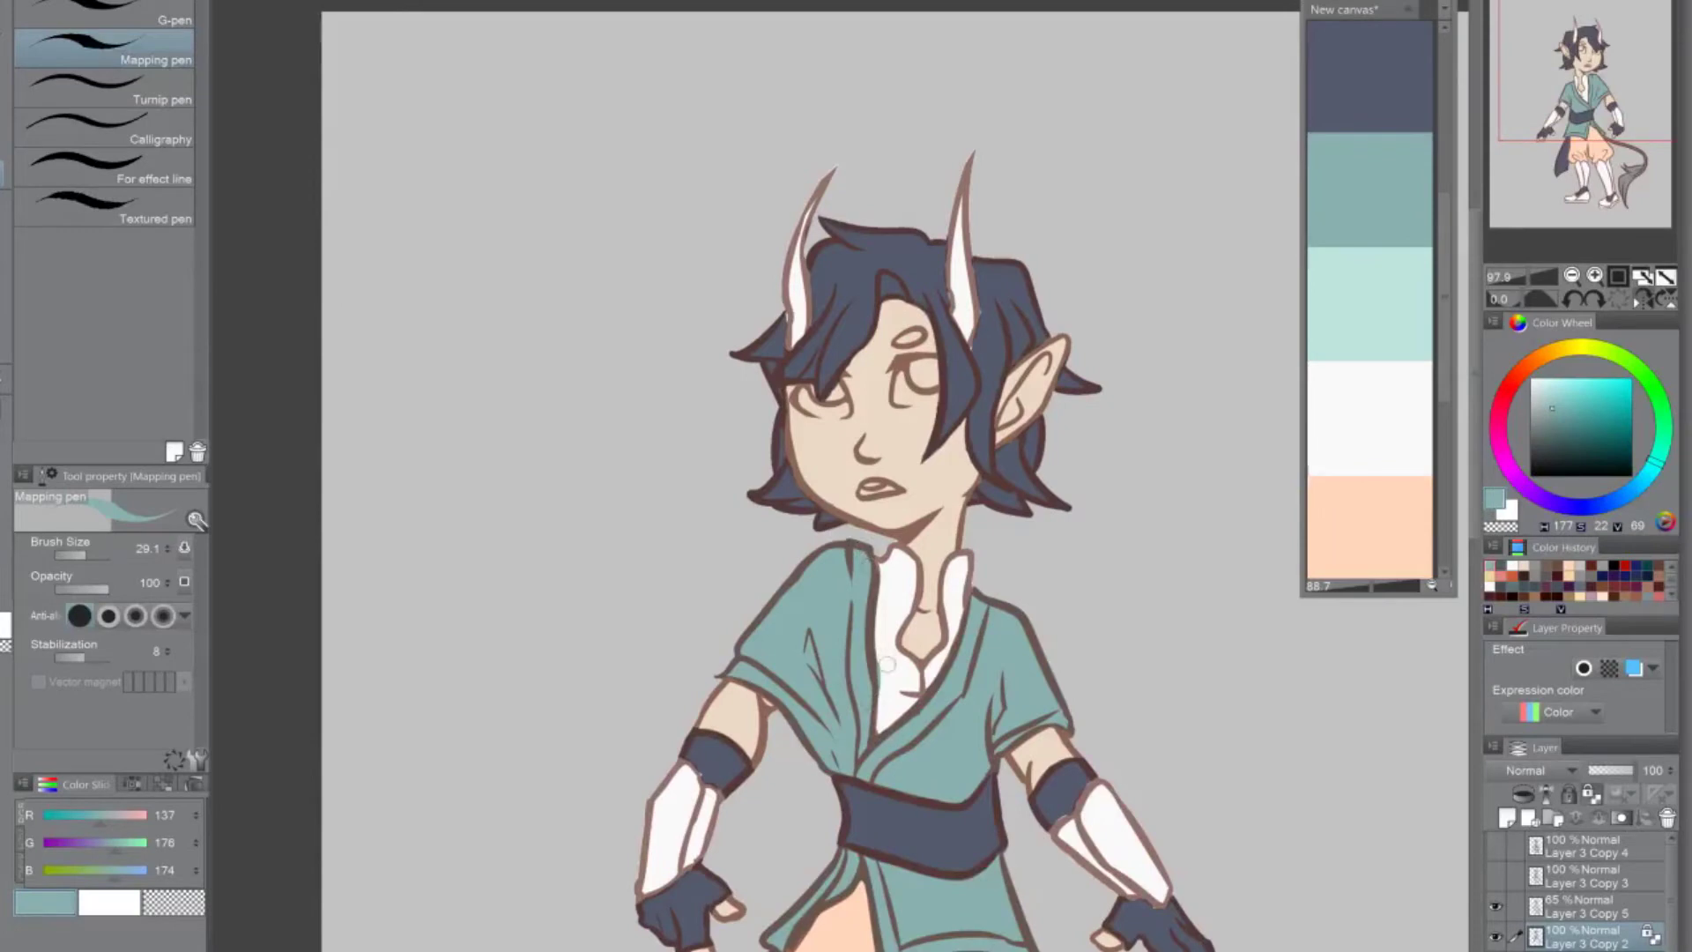
left_click(886, 664, "alt")
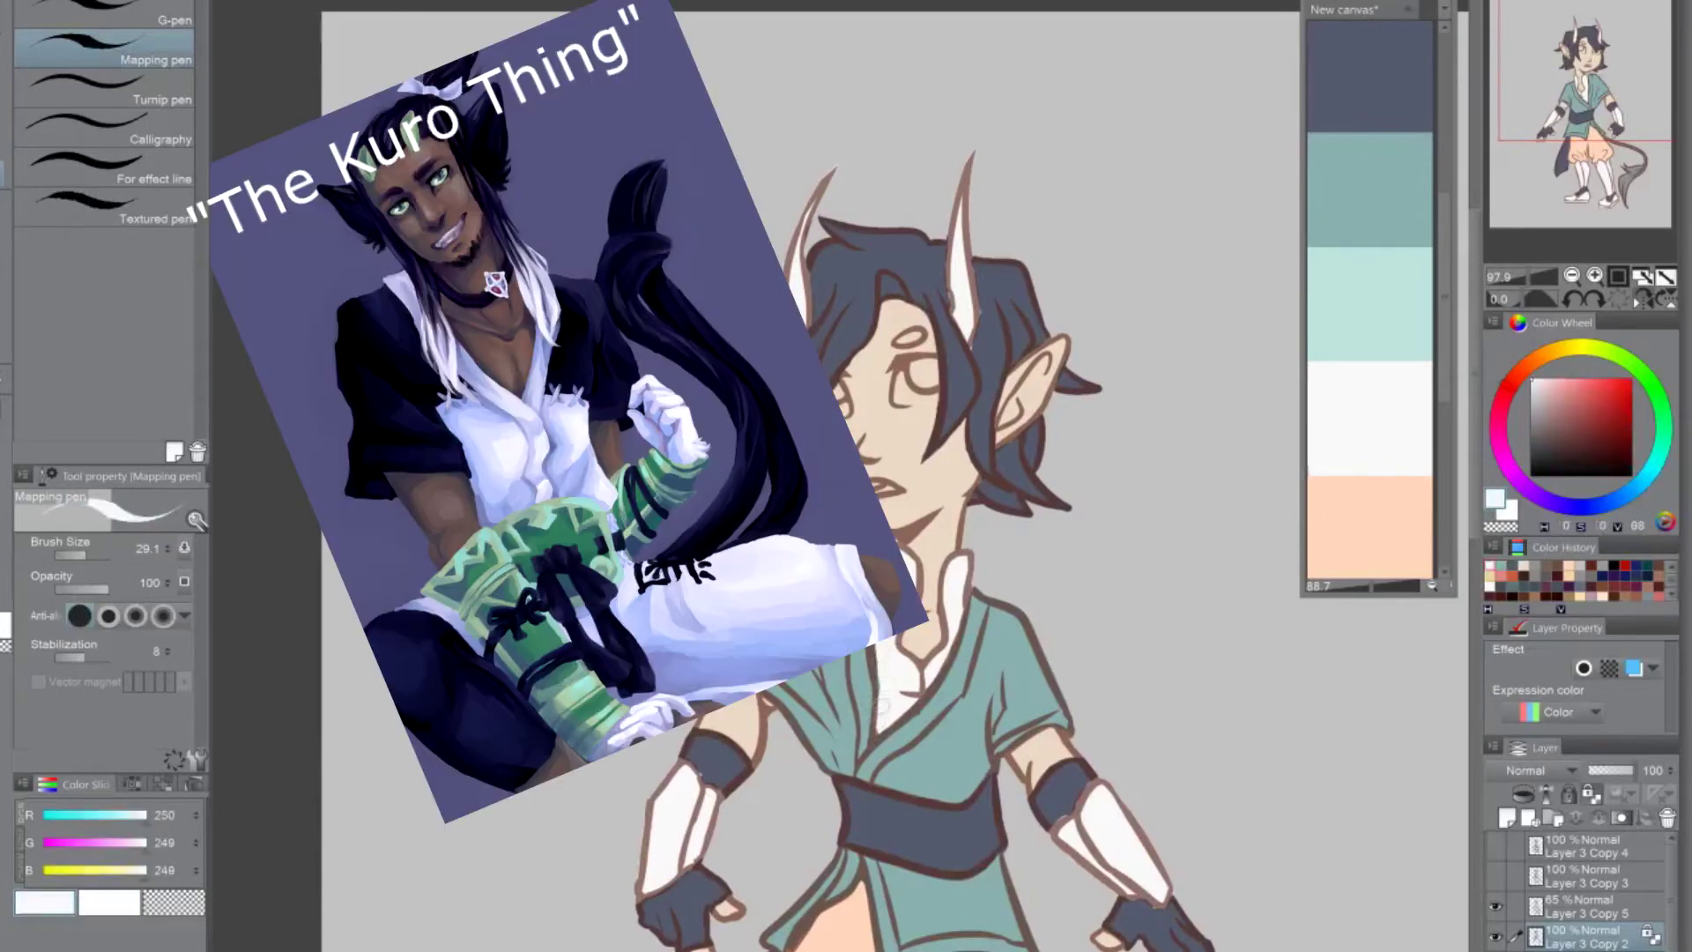
left_click(868, 696, "alt")
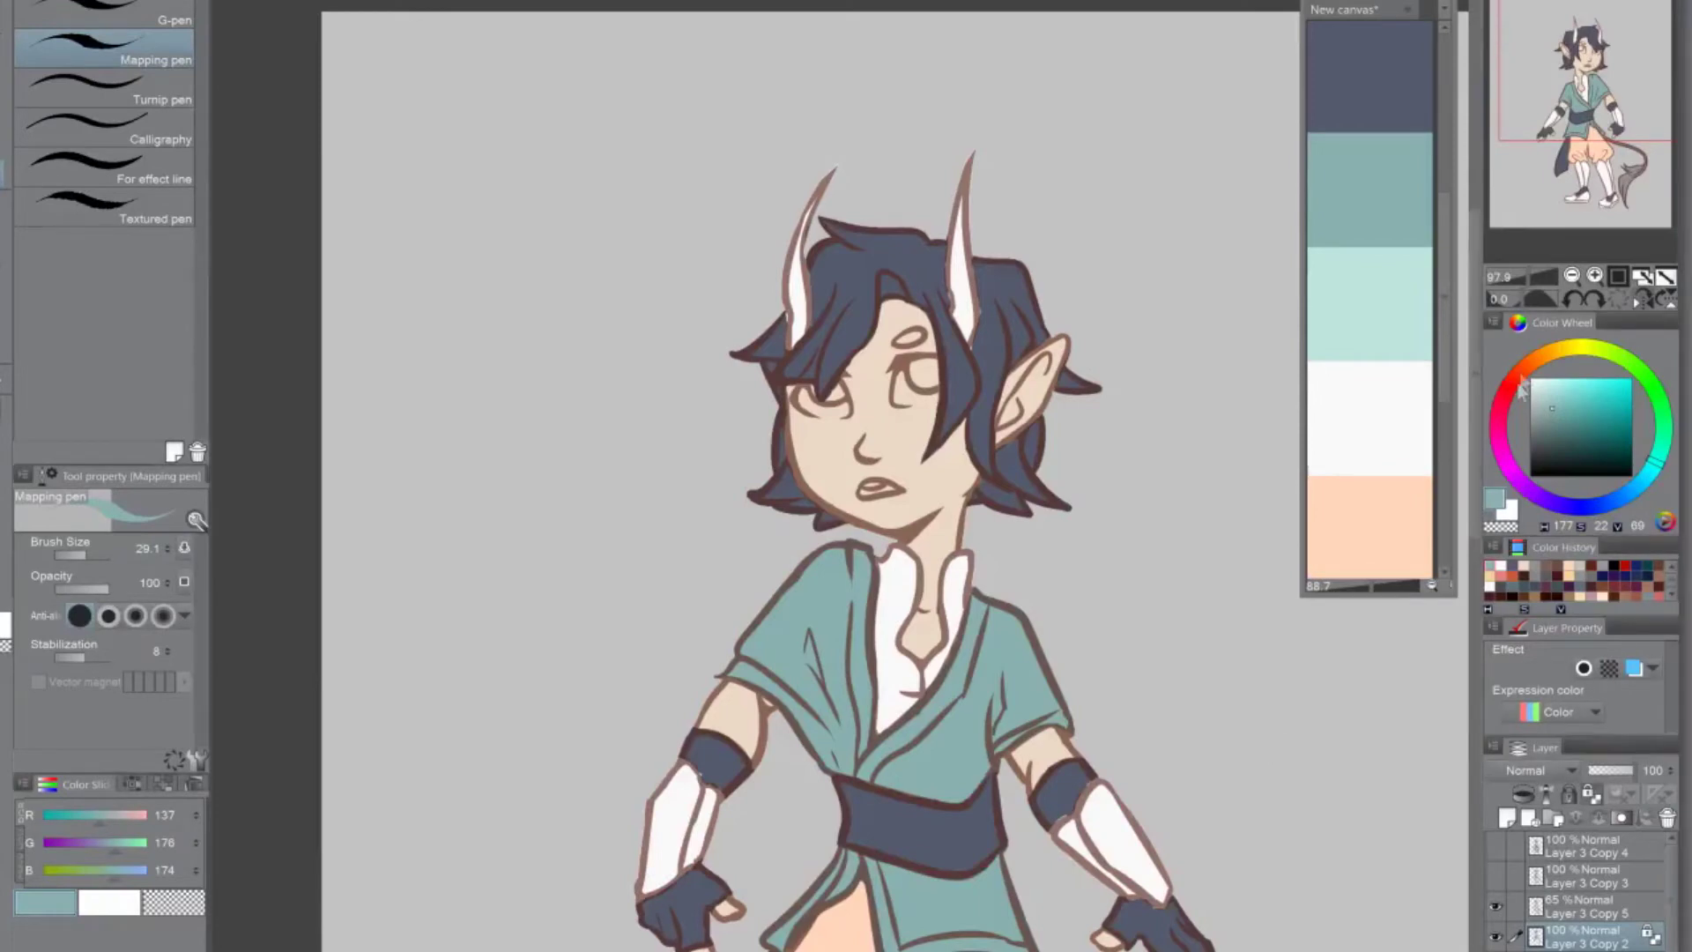
Paint the tail's long shaft with the palette's off-white down to the dark blue tuft, then clean up the stroke edges
left_click(1639, 298)
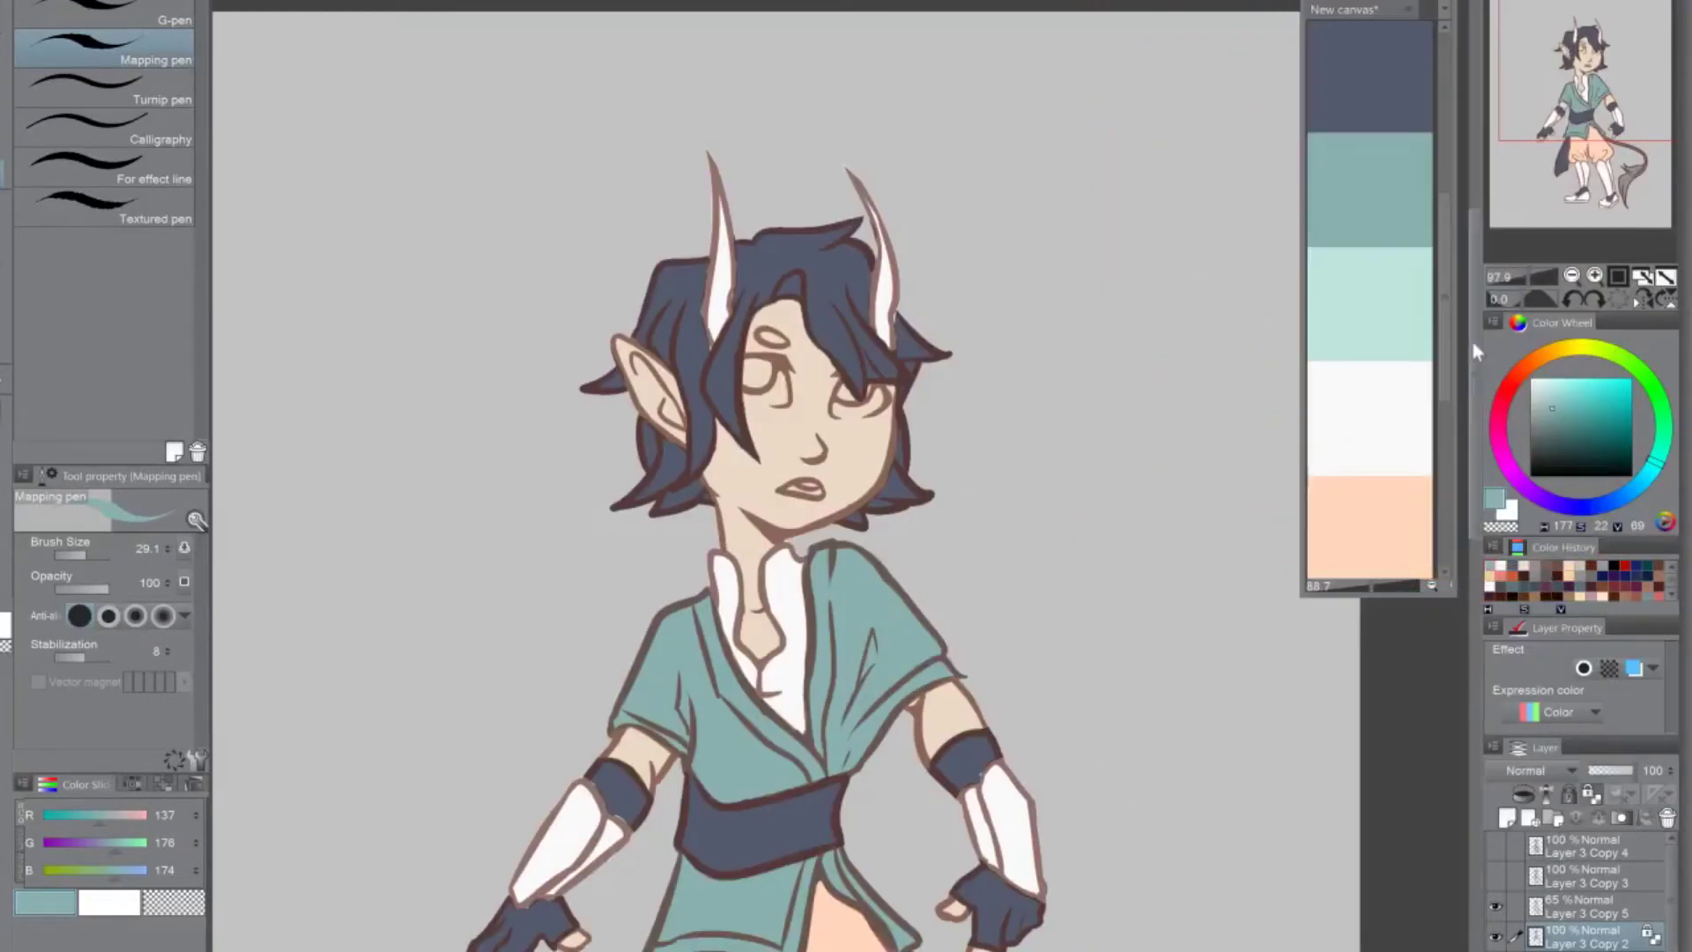
mouse_move(1472, 341)
left_mouse_down()
mouse_move(1473, 494)
mouse_move(1450, 569)
left_mouse_up()
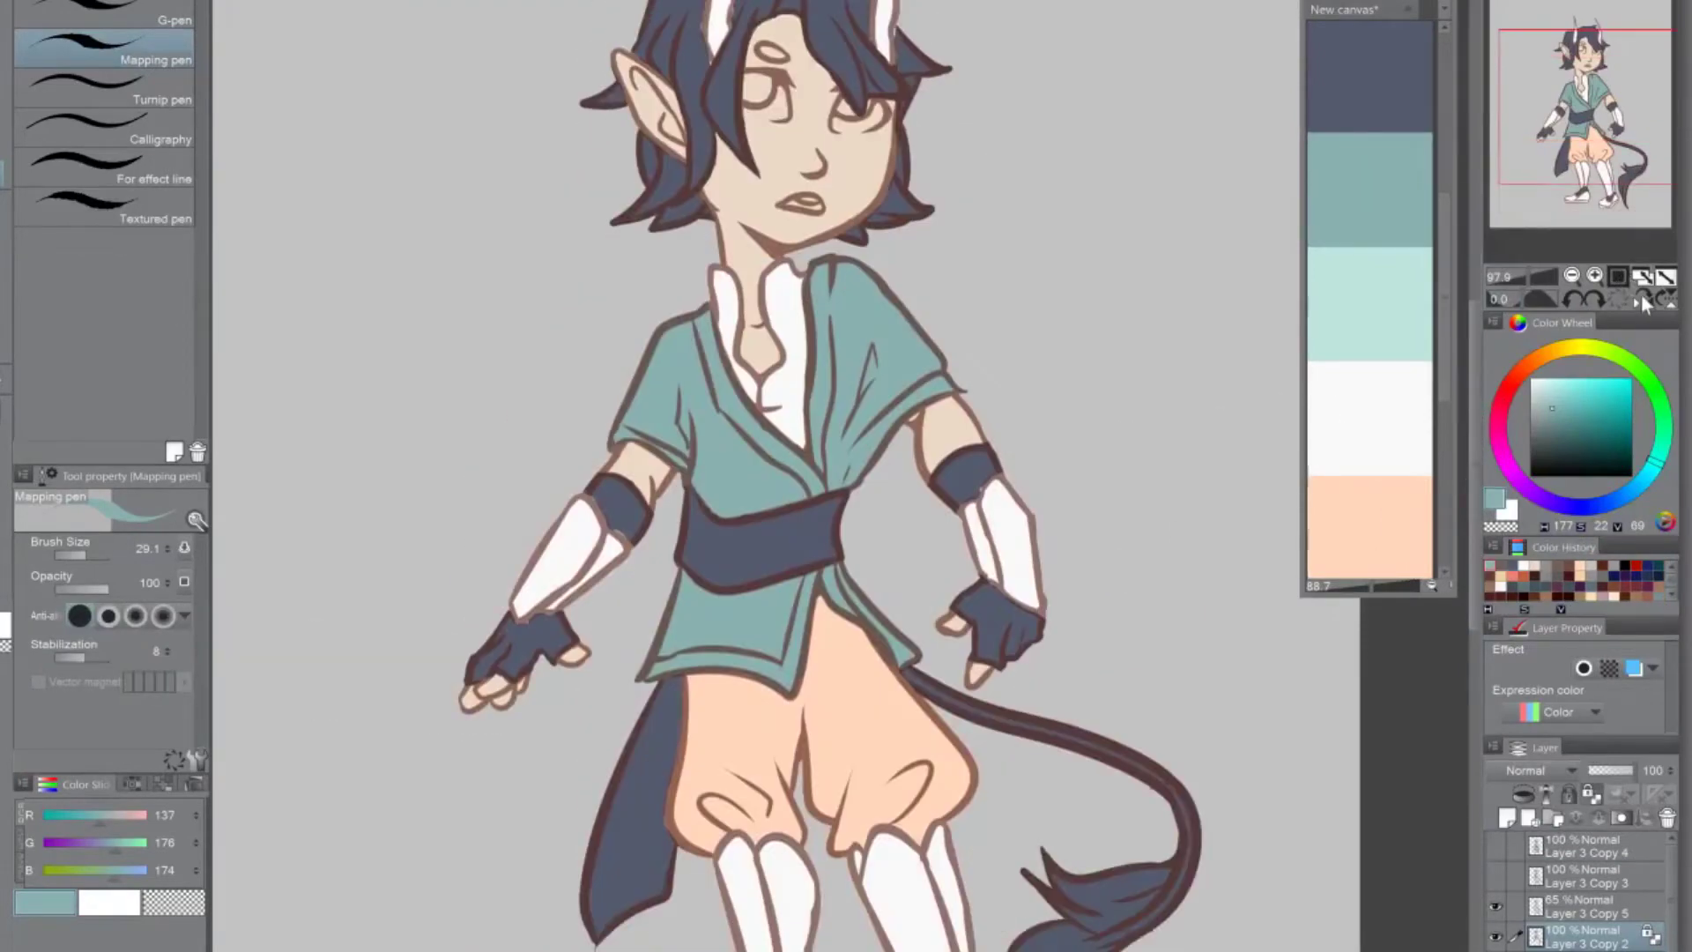
left_click(1641, 299)
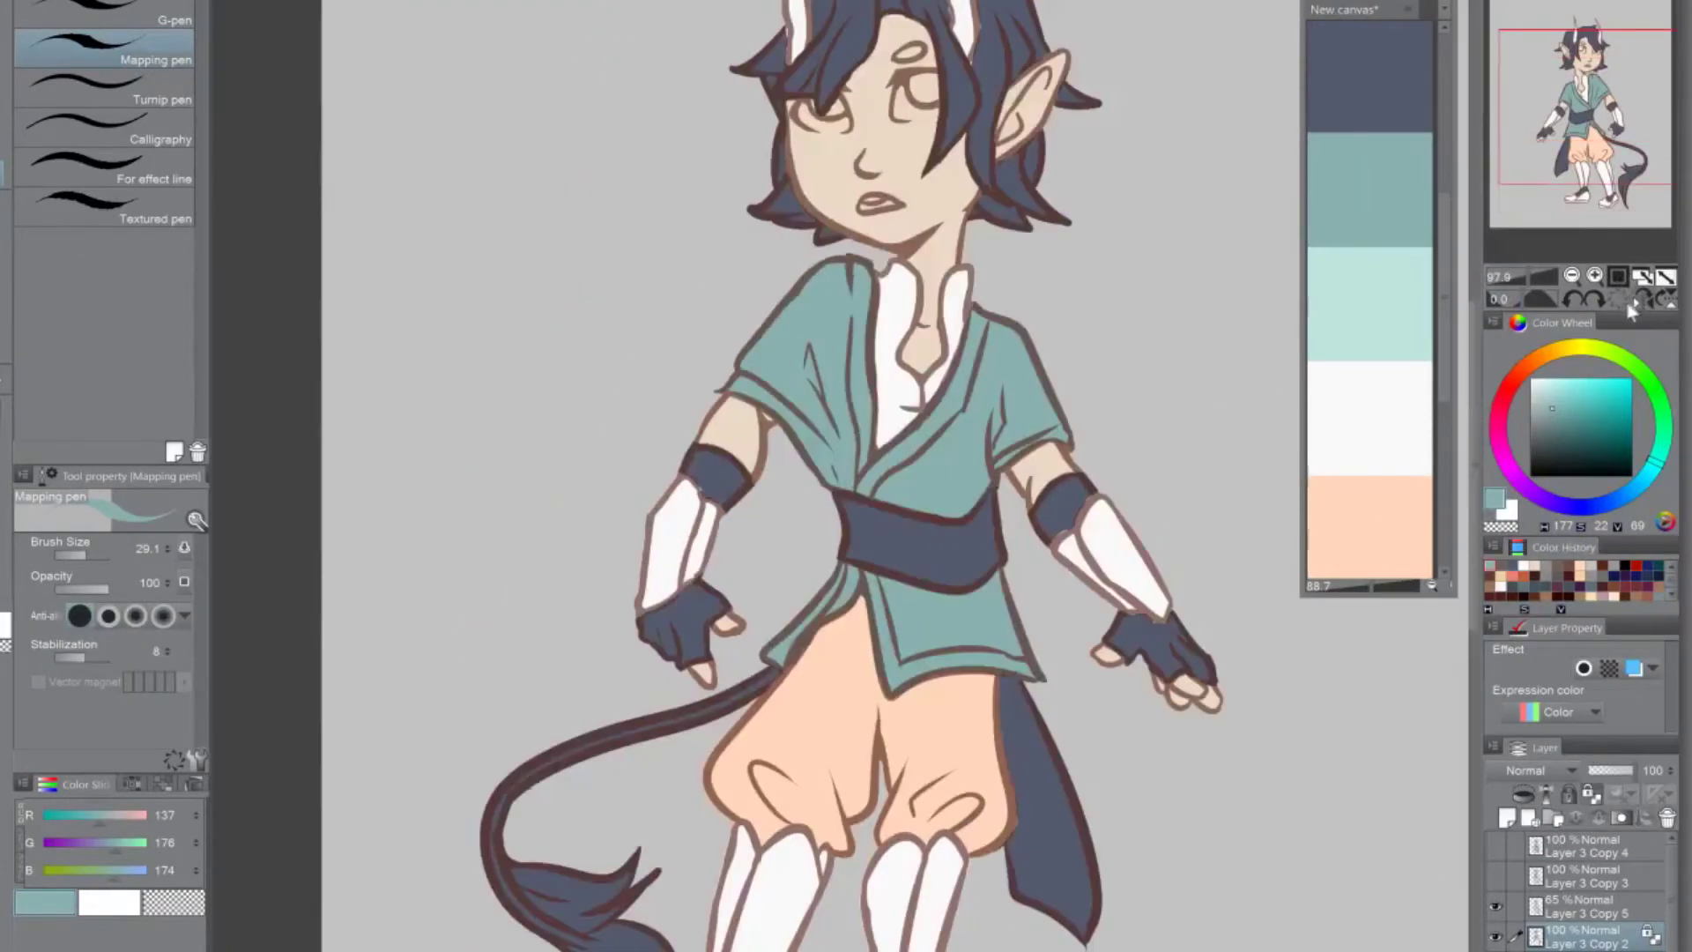
left_click(1406, 410, "alt")
left_click(621, 736)
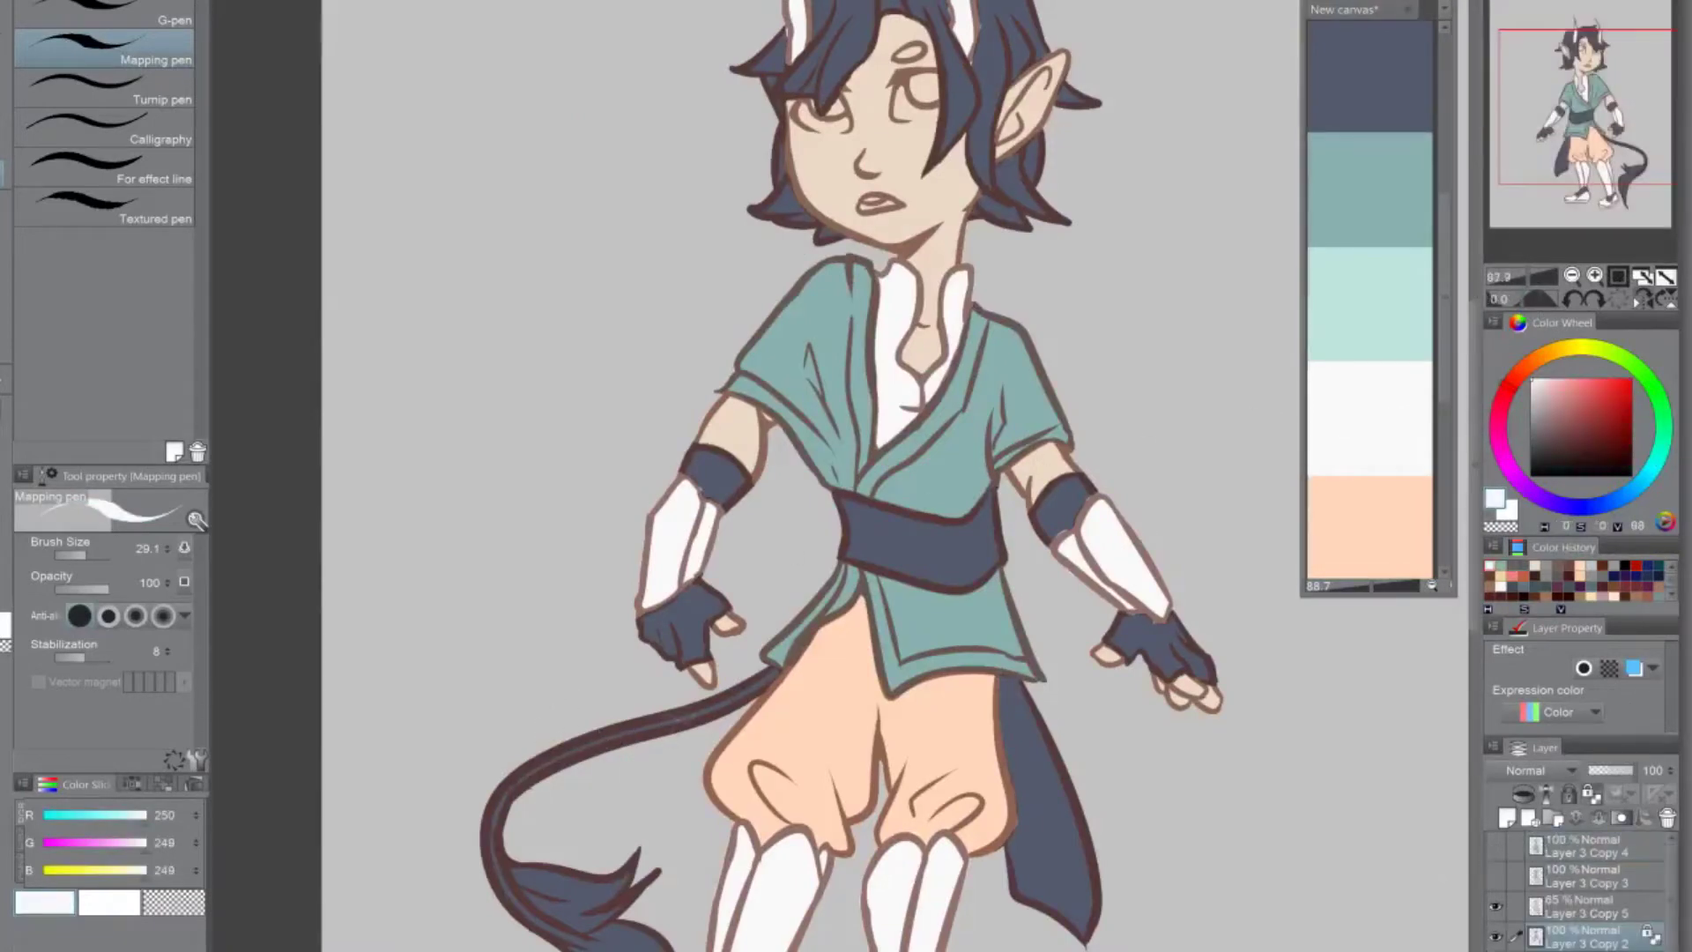
mouse_move(738, 701)
left_mouse_down()
mouse_move(777, 667)
mouse_move(564, 744)
mouse_move(497, 797)
mouse_move(494, 873)
mouse_move(539, 933)
mouse_move(583, 949)
left_mouse_up()
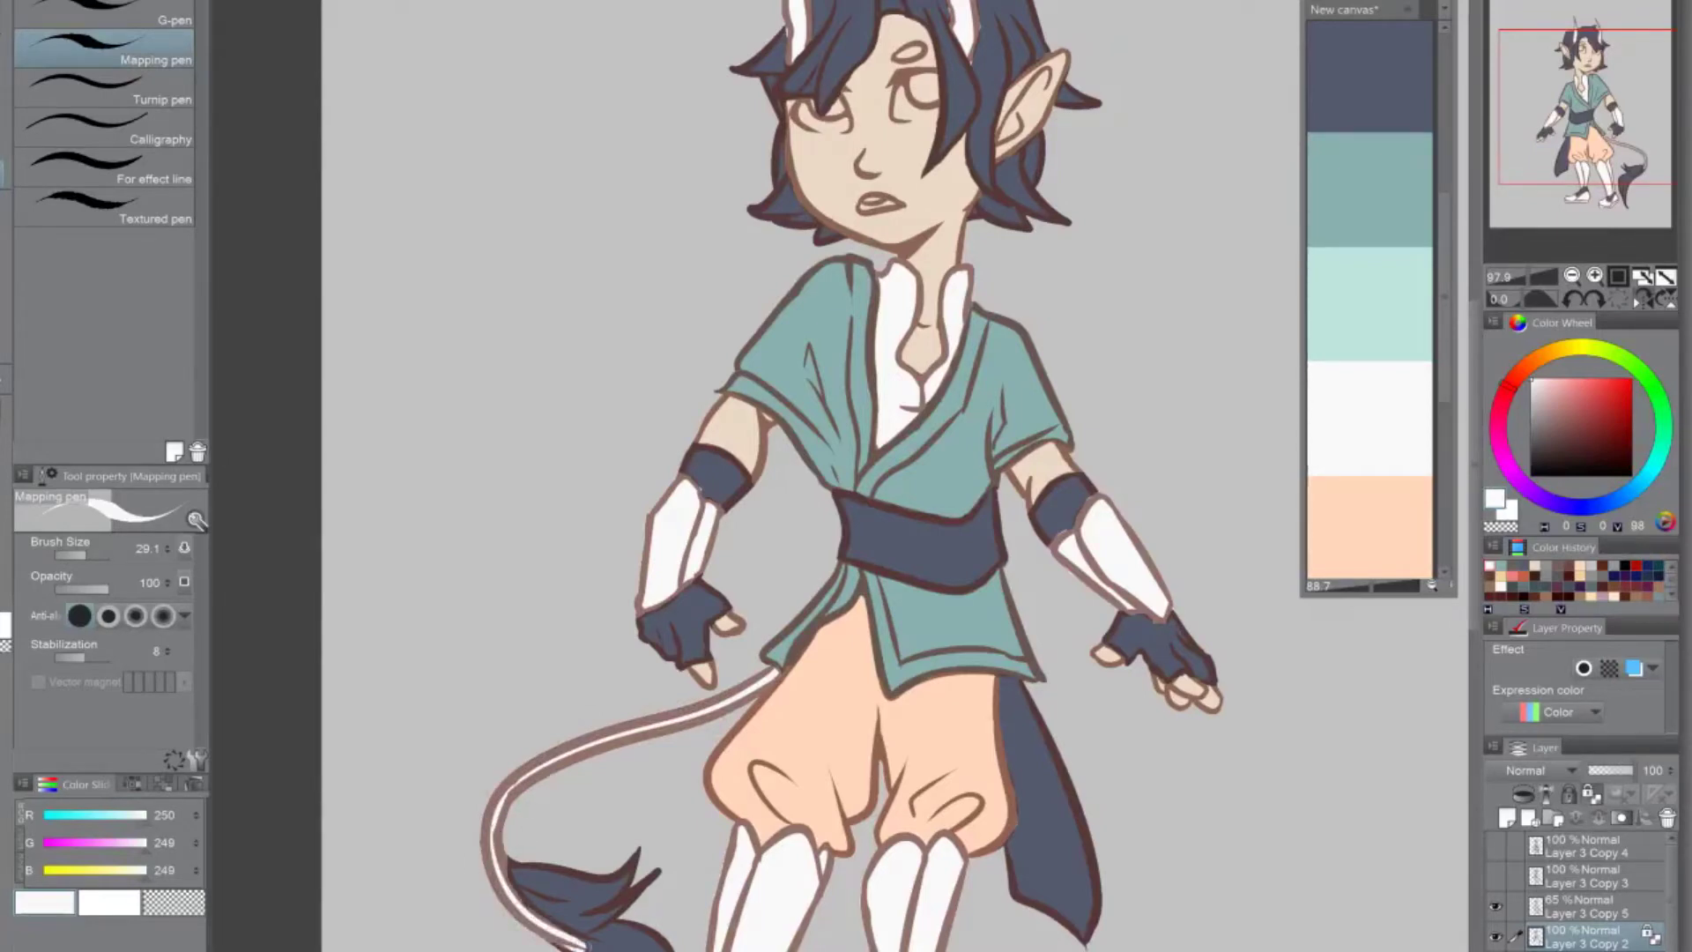
left_click(572, 890, "alt")
left_click_drag(498, 830, 586, 932)
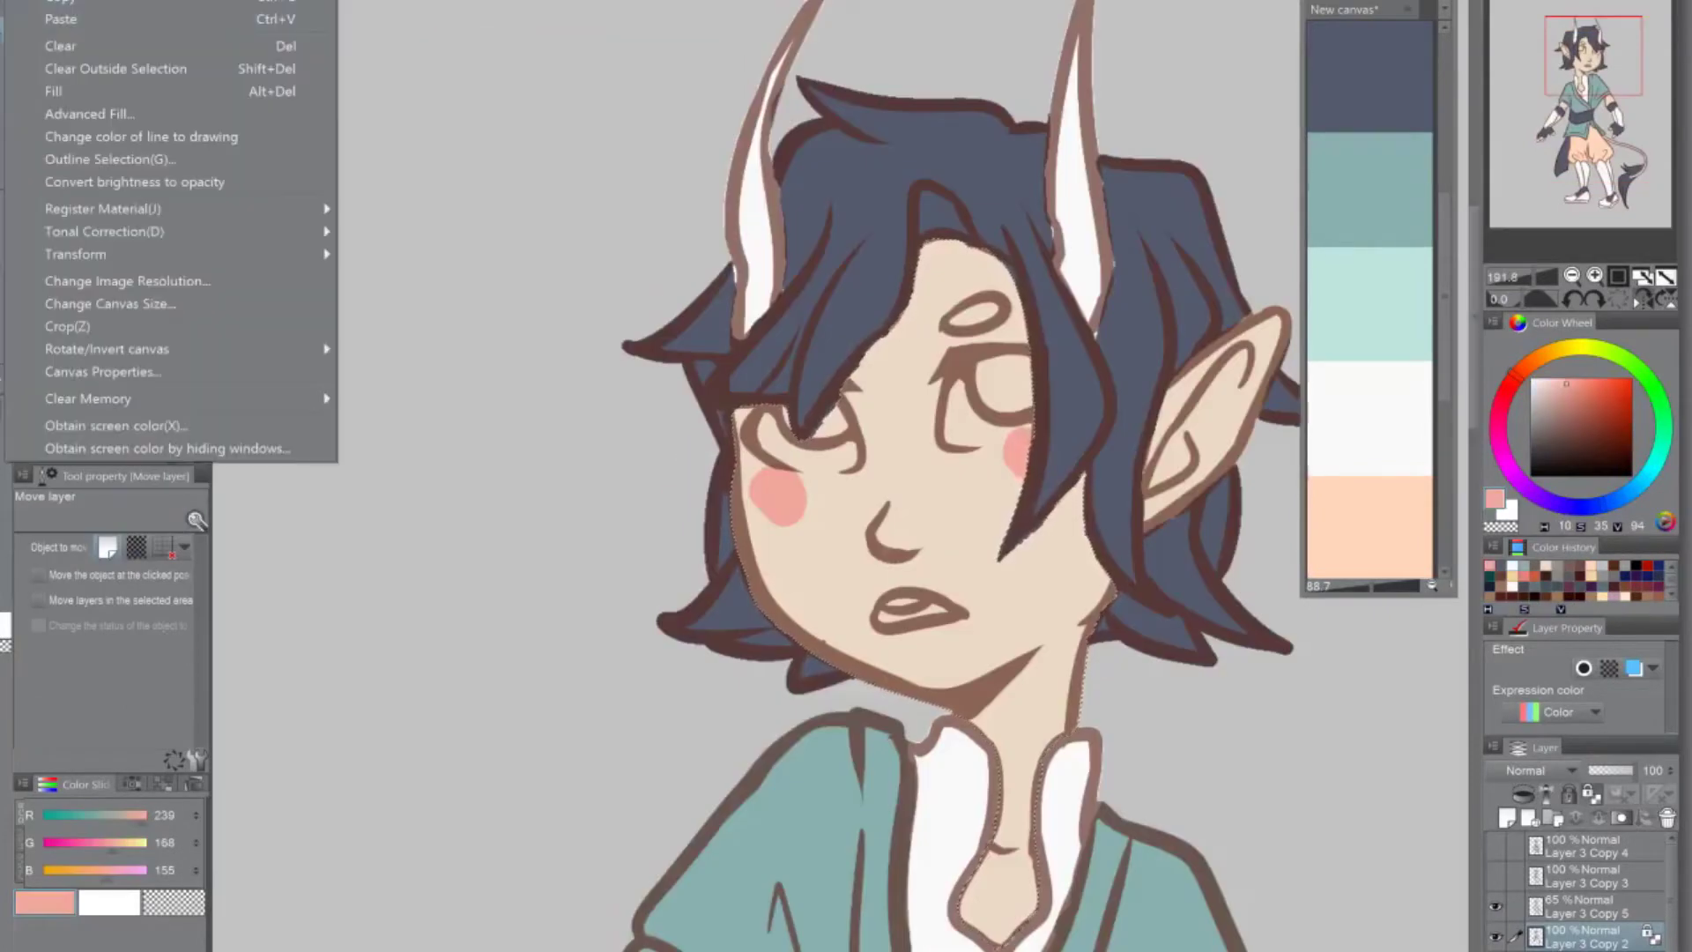
Paste the copied area as a new layer and blend the pink cheek spots into a soft blush with the Smooth watercolor brush
left_click(78, 19)
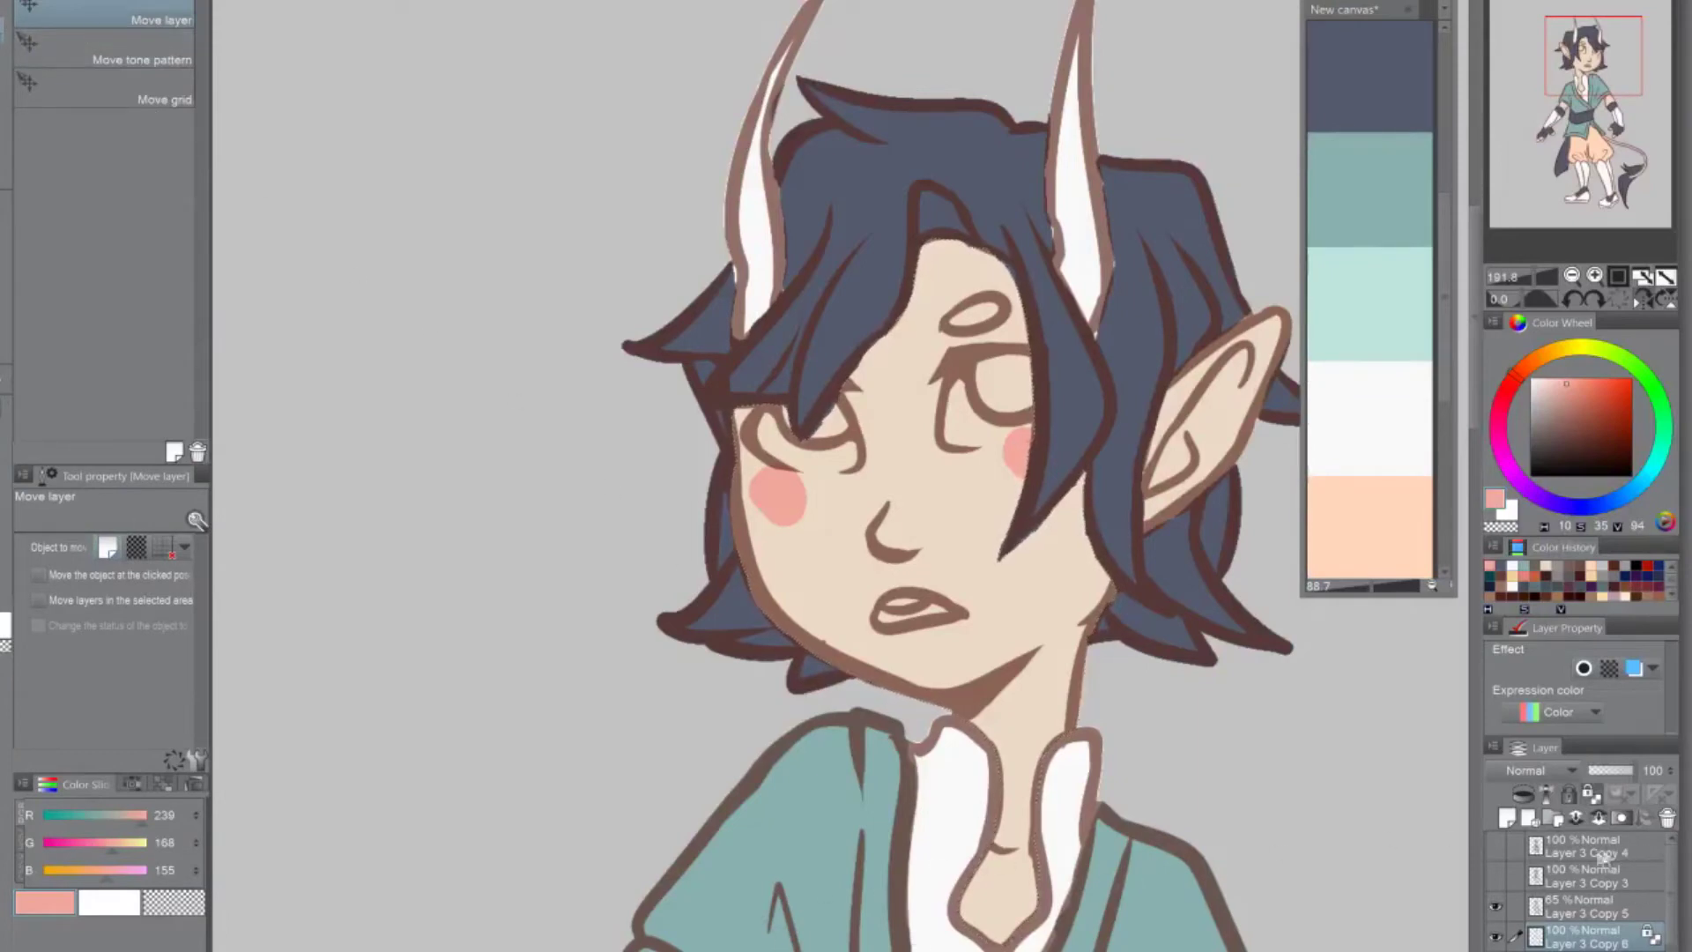
key("b")
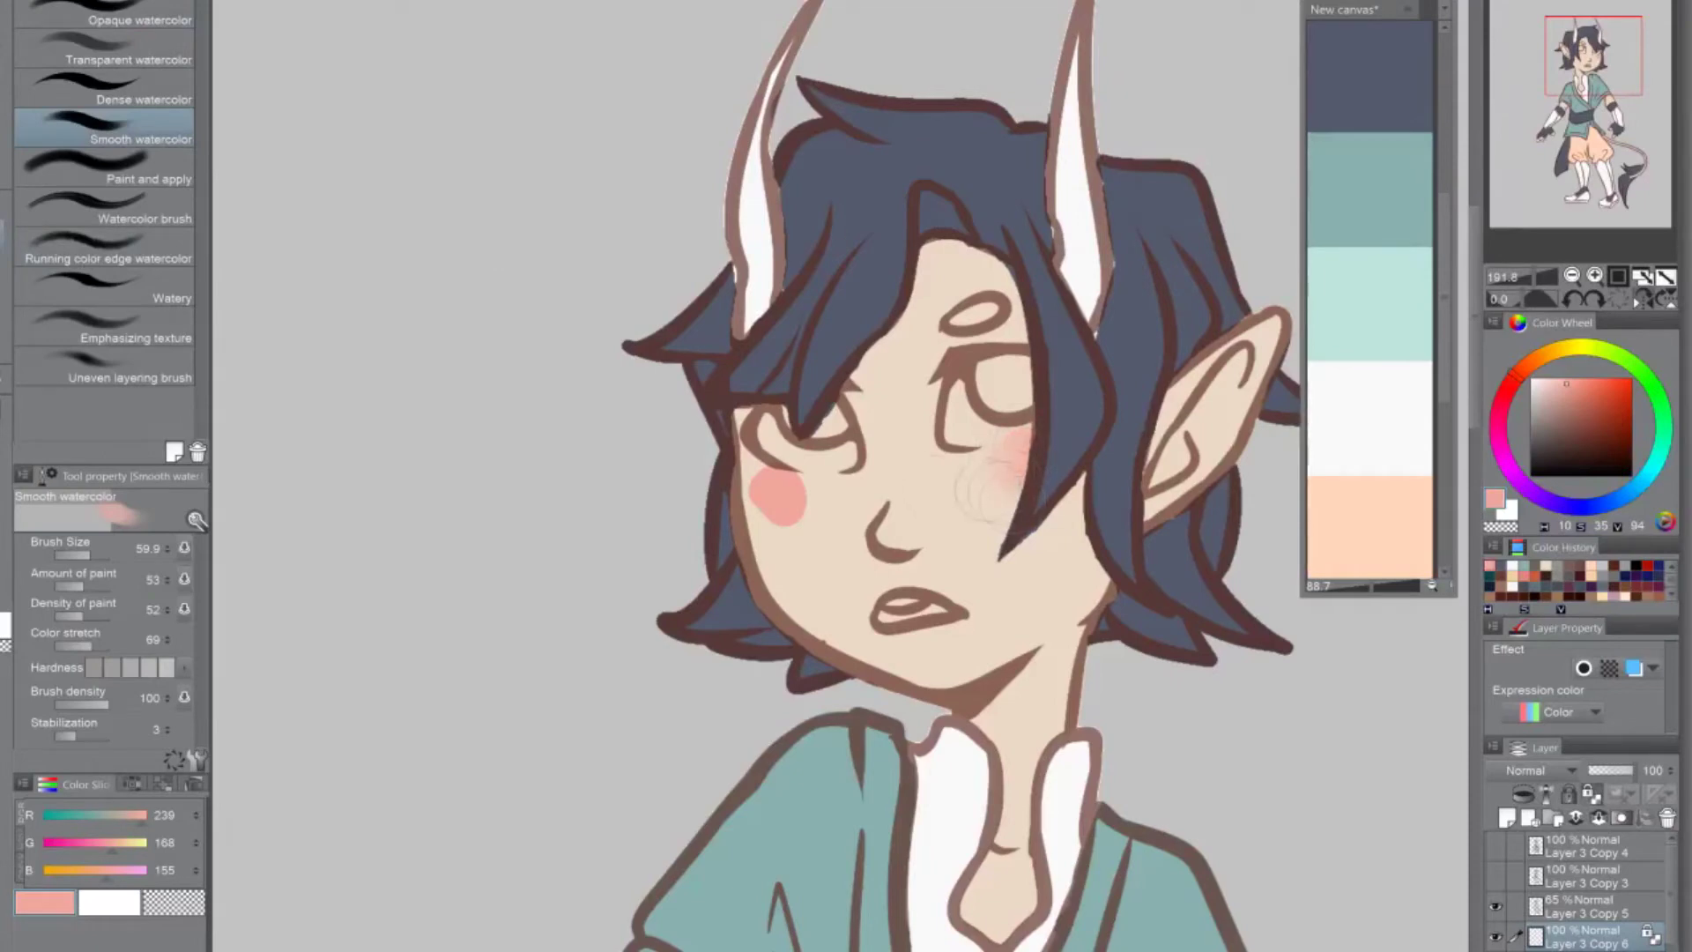
left_click_drag(778, 489, 787, 501)
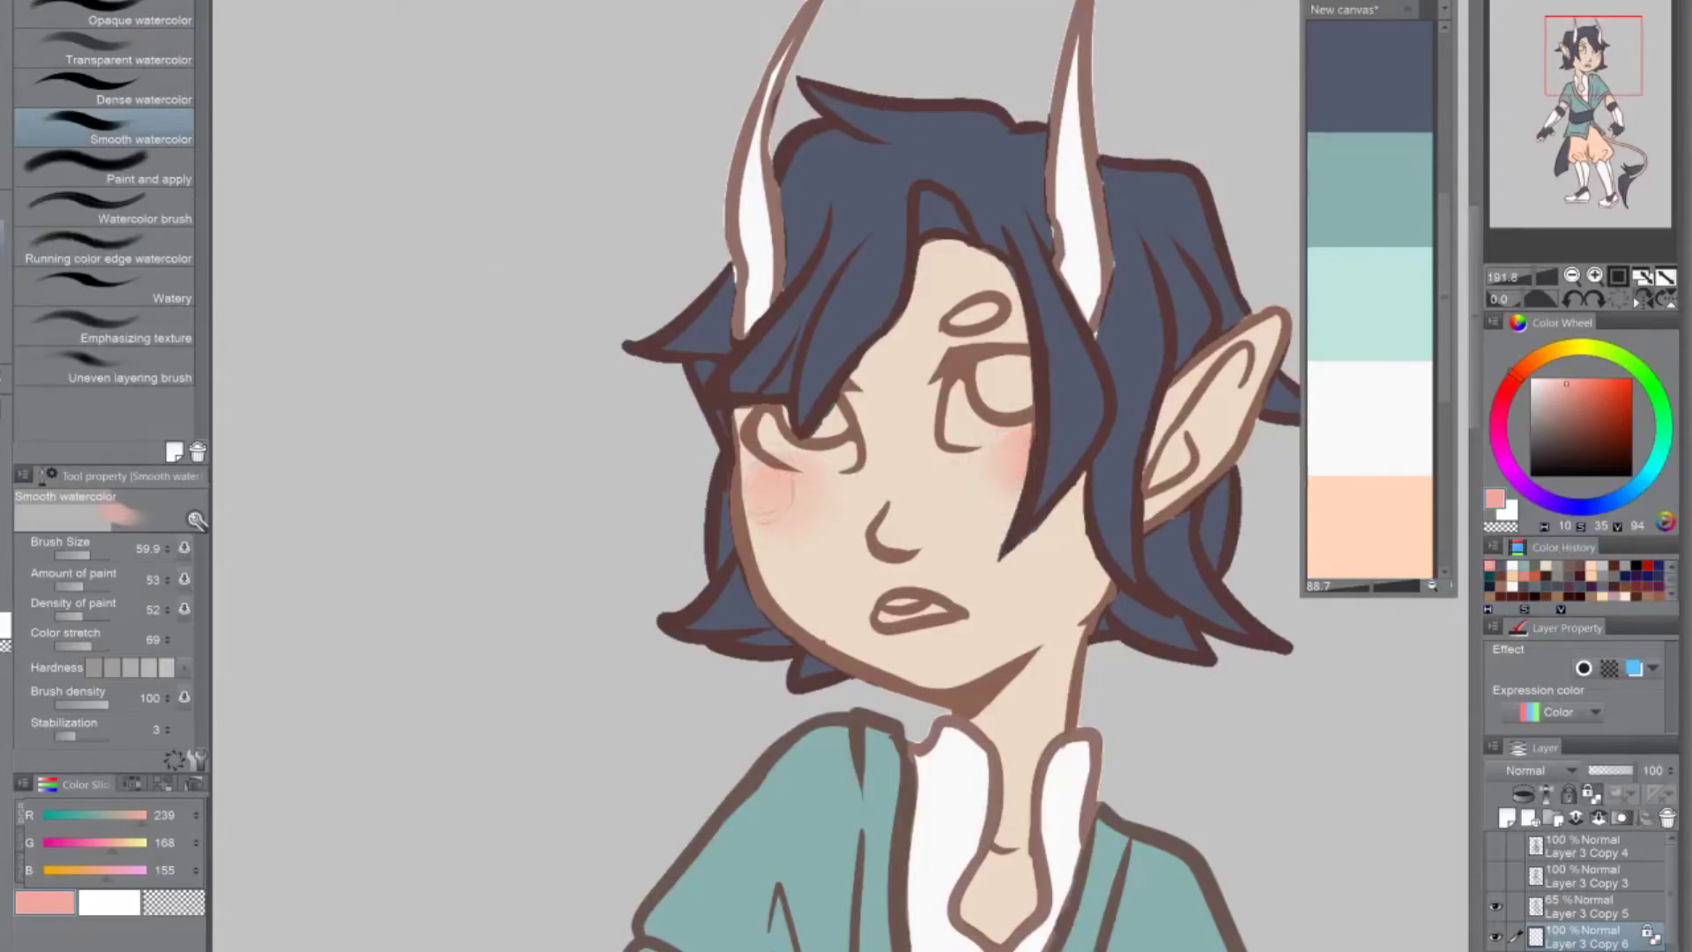
left_click(820, 520, "alt")
left_click_drag(780, 538, 790, 521)
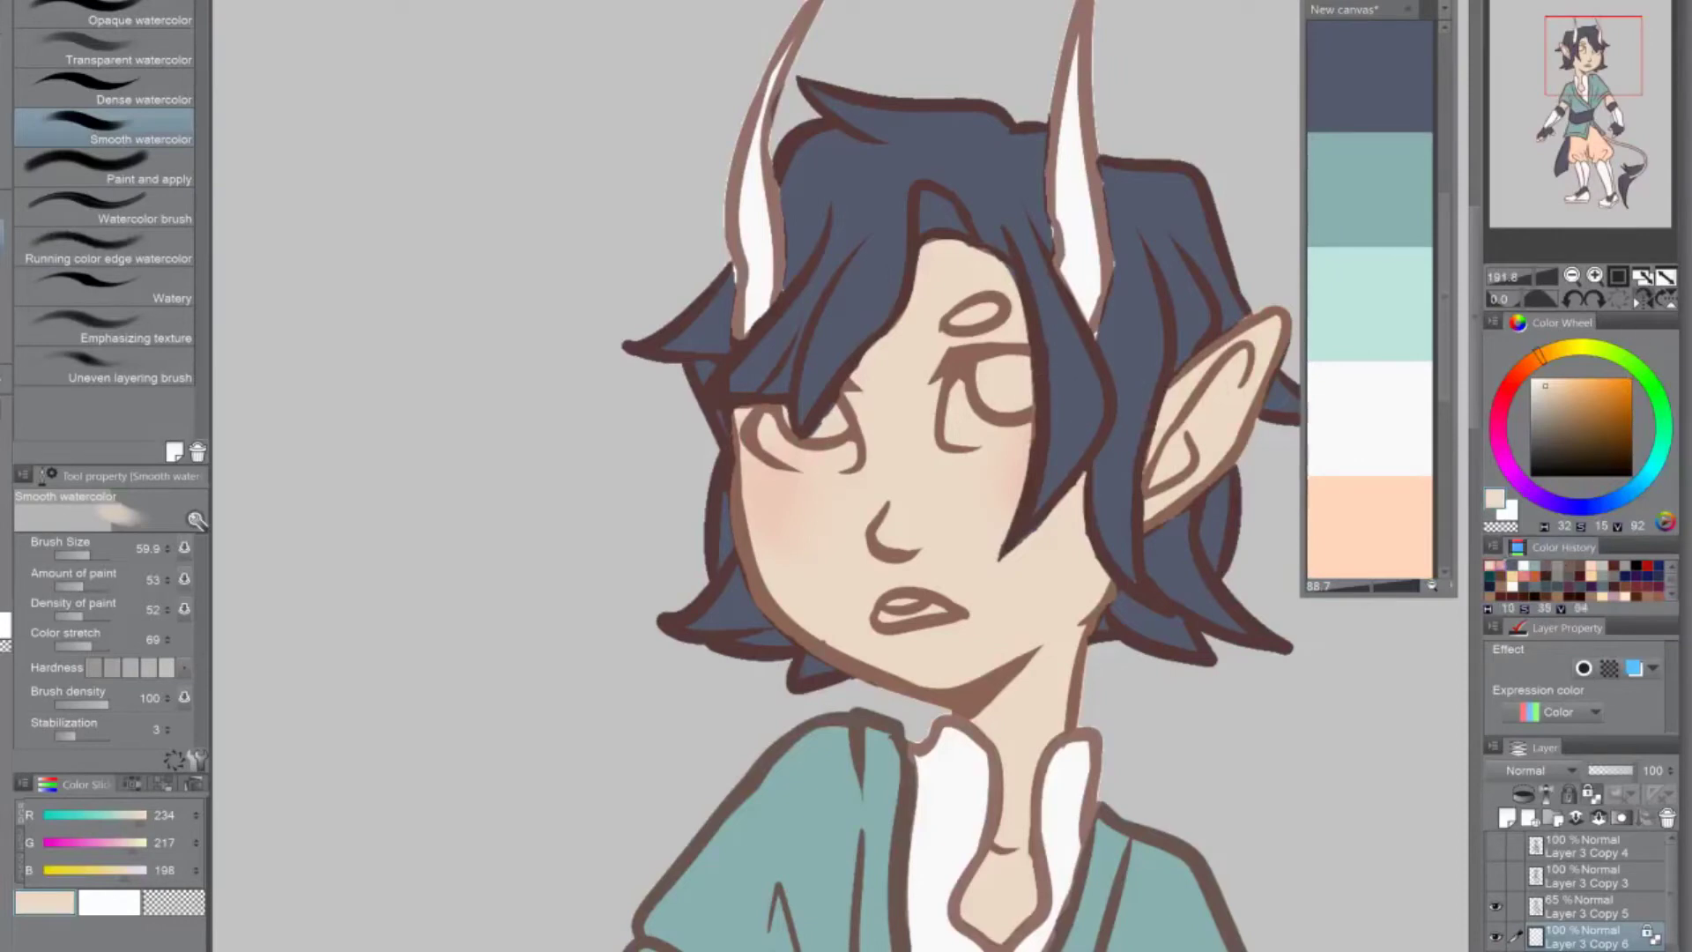
Pick the blush pink again and softly tint the nose and the pointed ear with the Smooth watercolor brush
left_click(1500, 565)
left_click(6, 181)
mouse_move(912, 522)
left_mouse_down()
mouse_move(917, 539)
mouse_move(885, 533)
mouse_move(899, 518)
mouse_move(920, 554)
mouse_move(898, 530)
mouse_move(914, 509)
mouse_move(936, 556)
left_mouse_up()
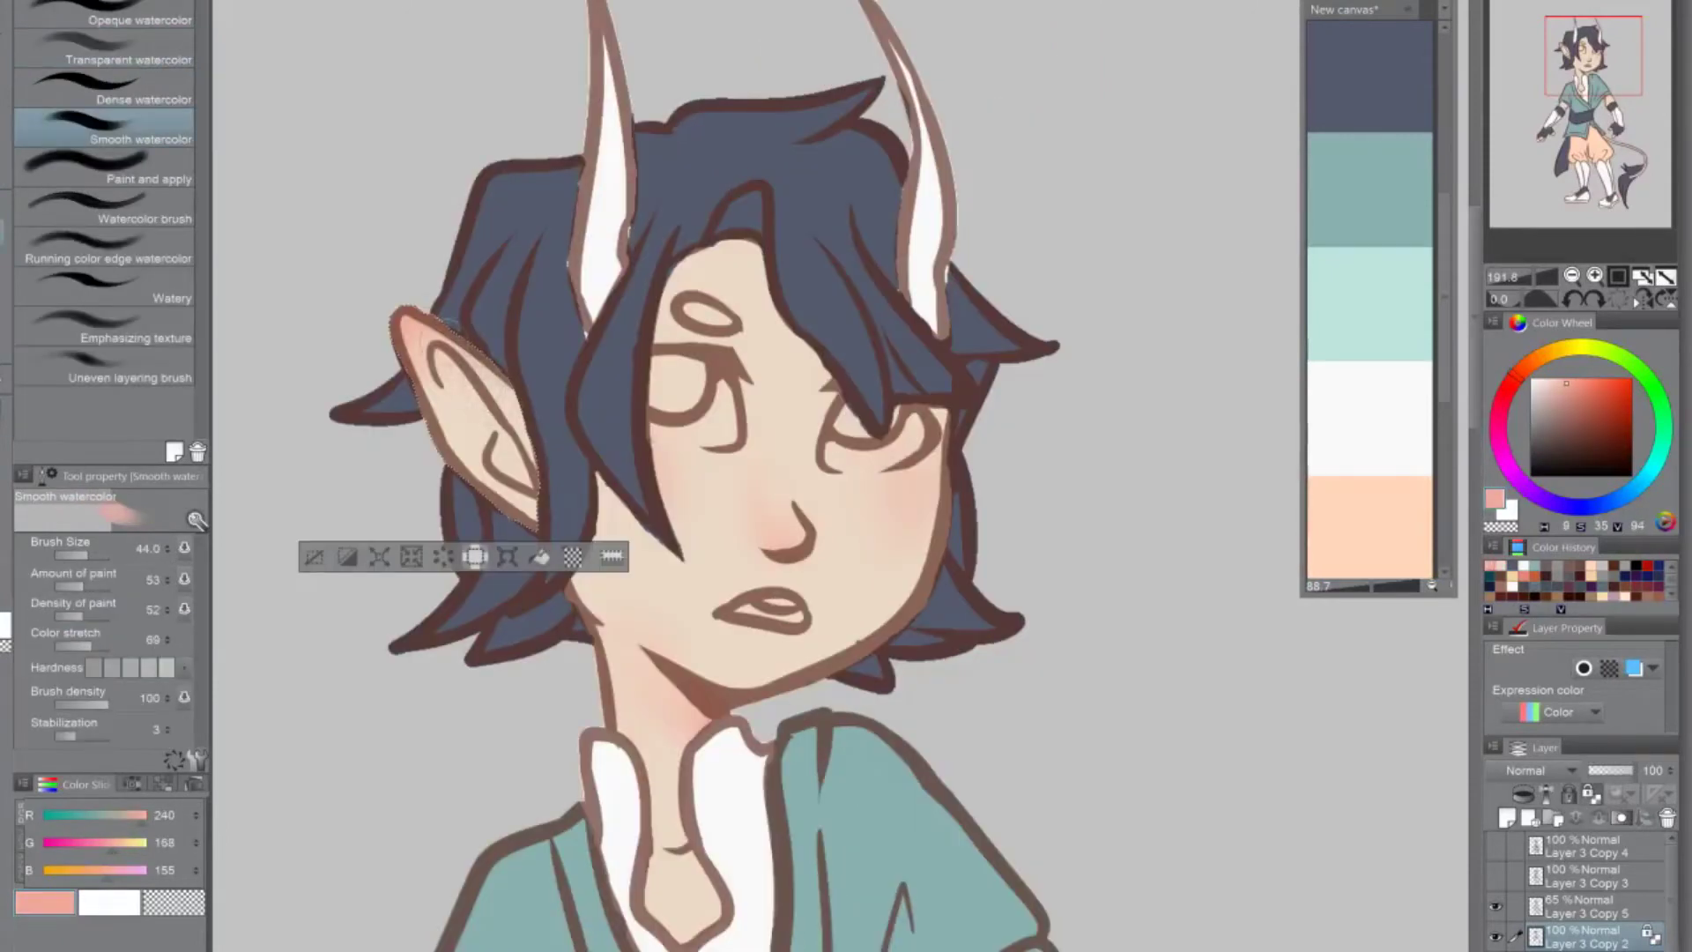
left_click_drag(449, 416, 418, 340)
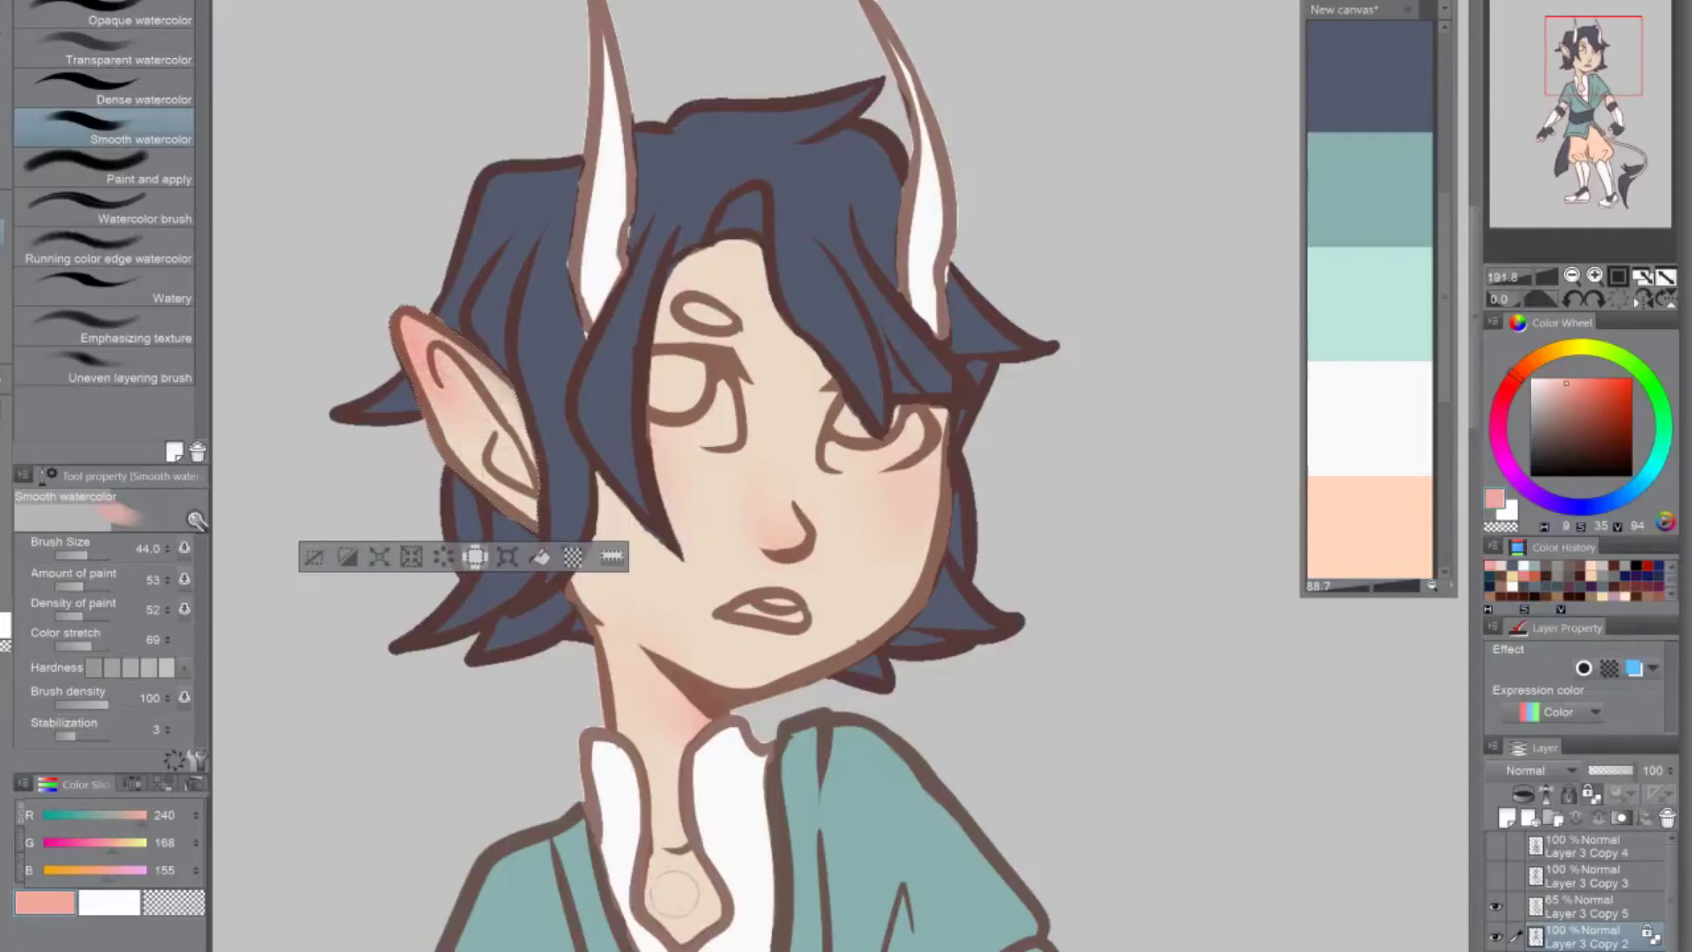
Soften the blush on the pointed ear with the sampled skin tone, RGB 234, 217, 198, and clear the selection
left_click(679, 890, "alt")
left_click_drag(445, 410, 415, 339)
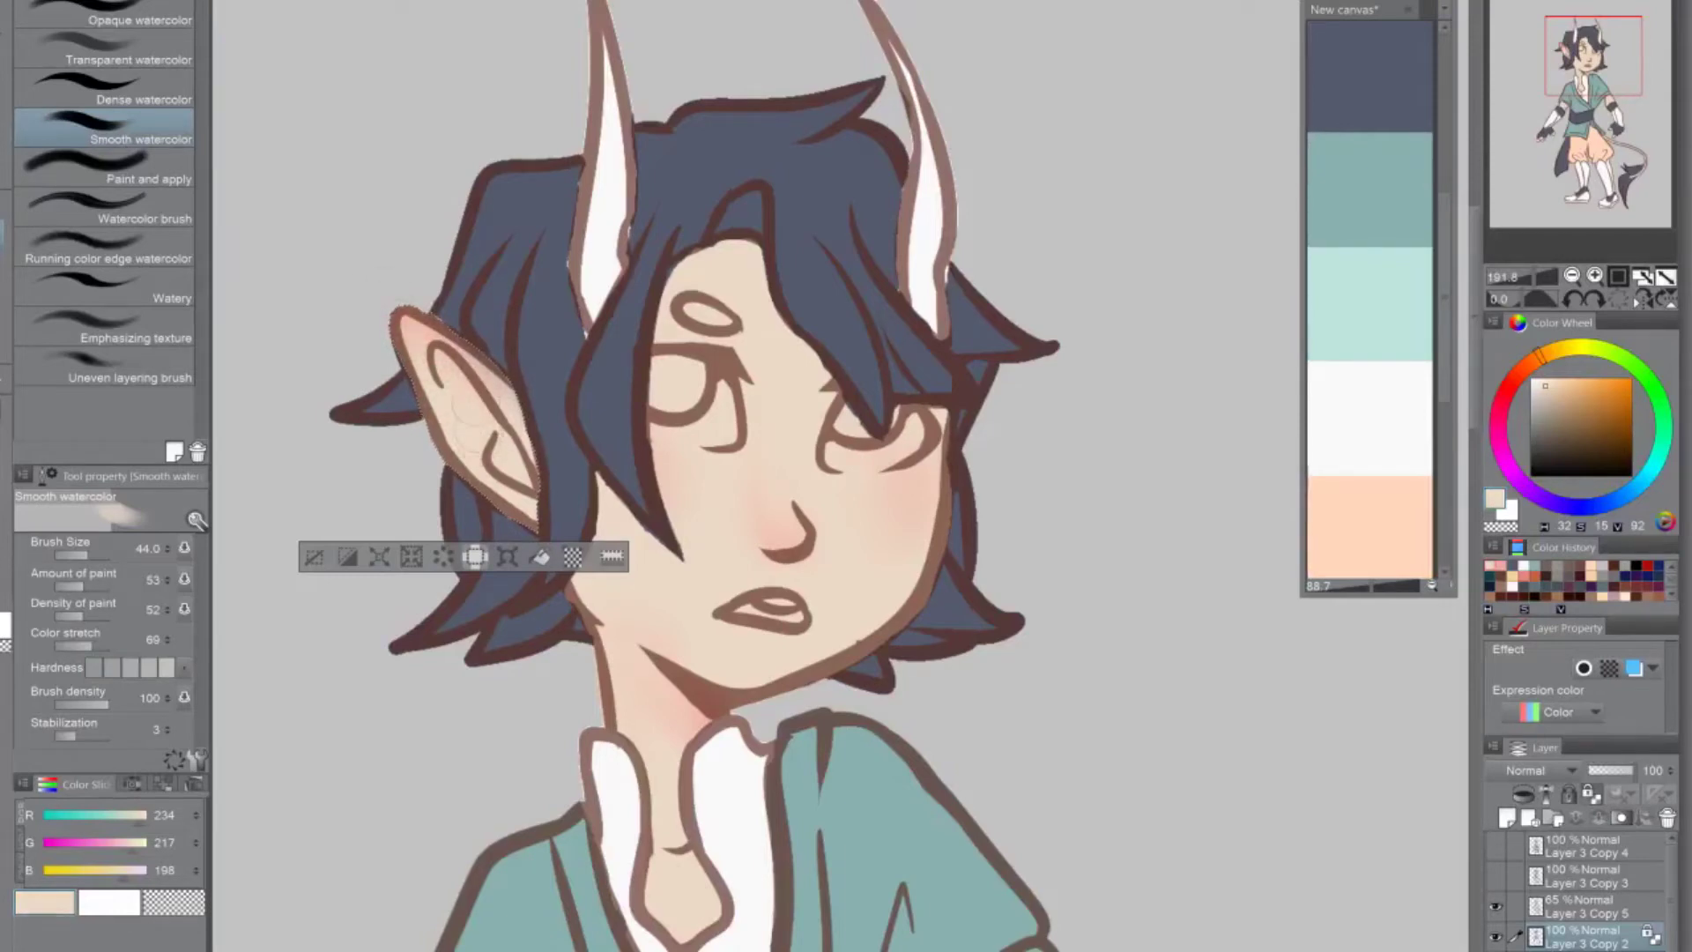
mouse_move(352, 564)
left_mouse_down()
mouse_move(325, 559)
mouse_move(410, 573)
left_mouse_up()
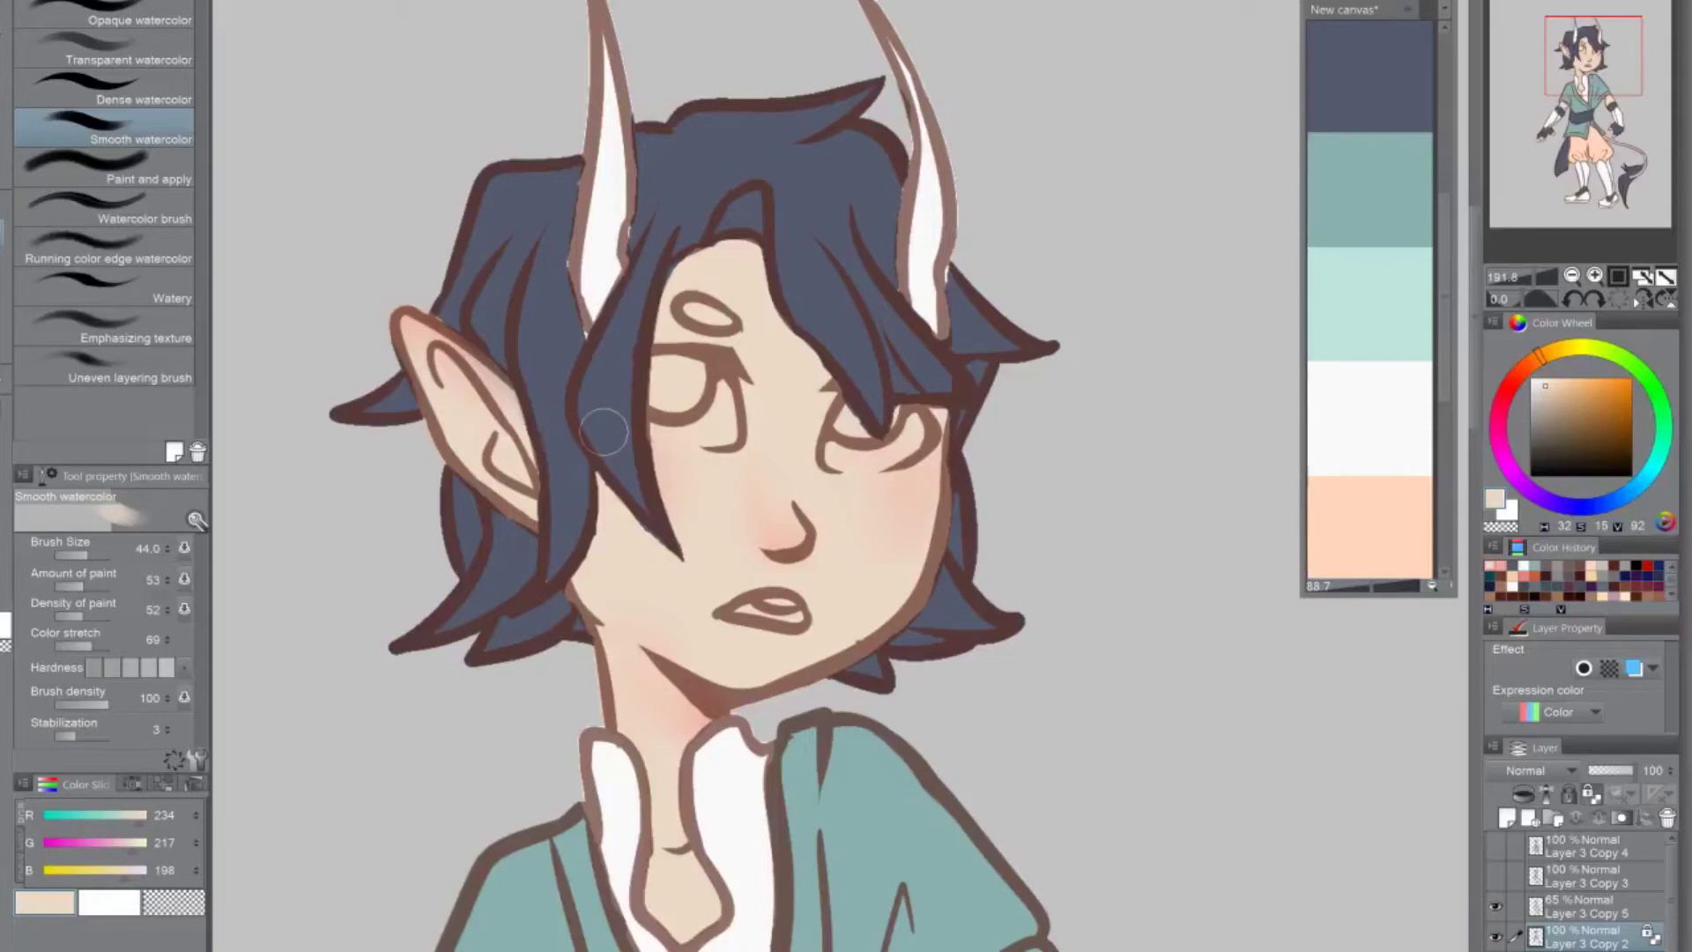
Touch up the robe with the Mapping pen in sampled teal and mint, and paint its uncoloured front lapel mint, RGB 190, 227, 218
left_click(1643, 300)
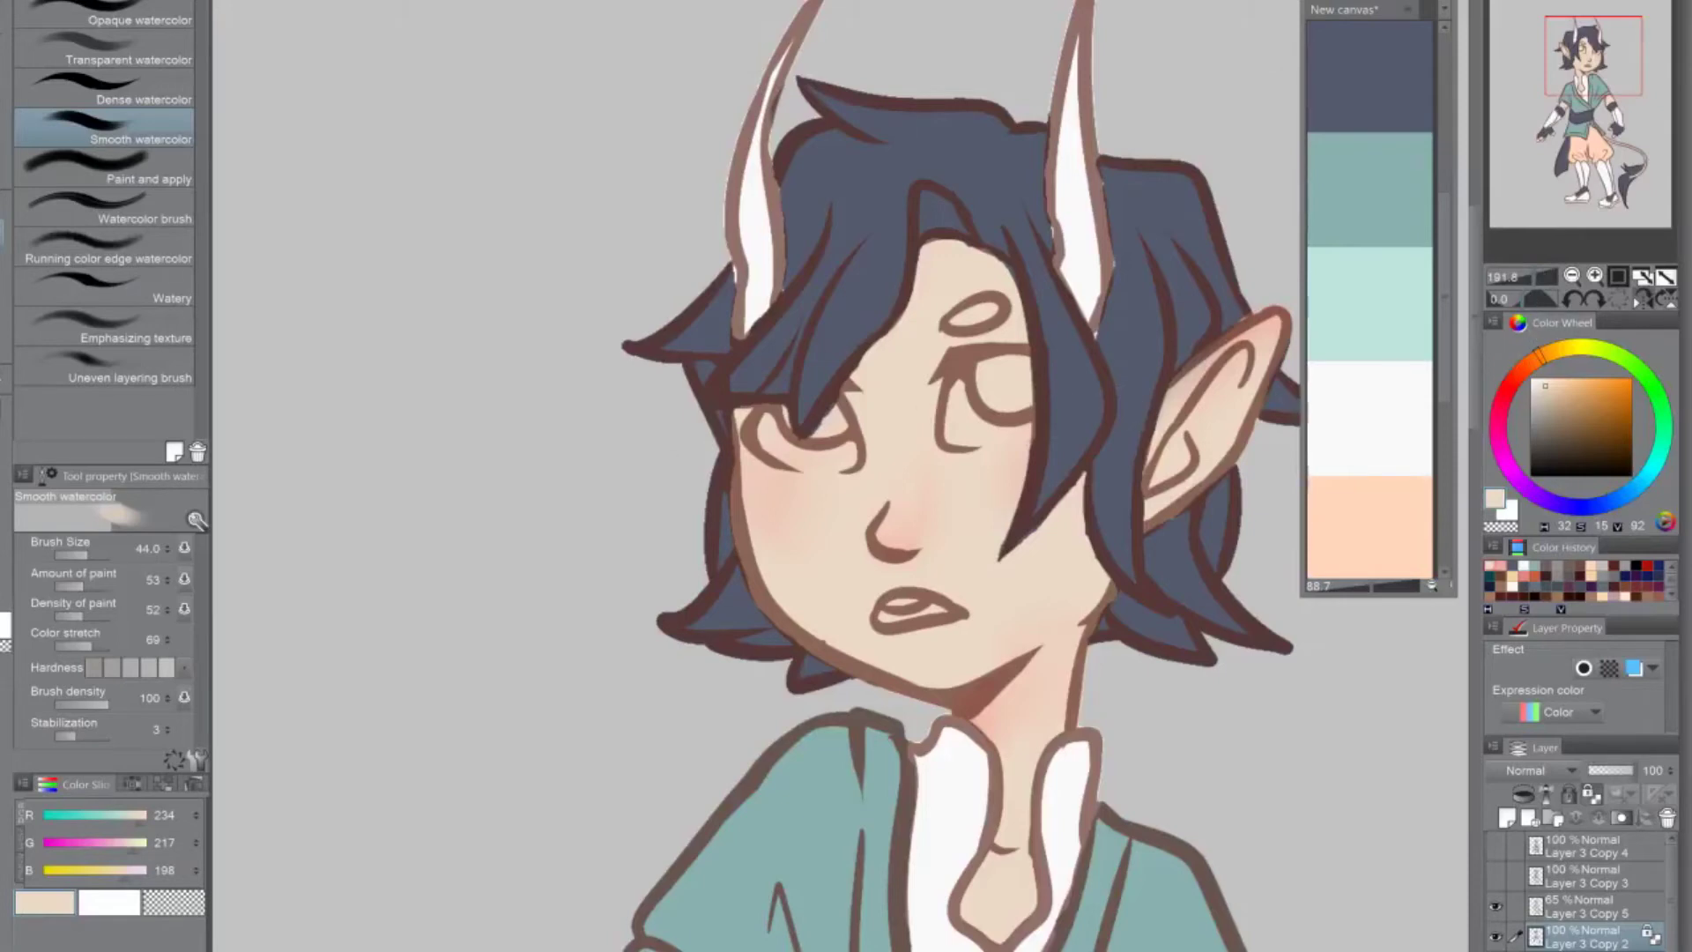
key("p")
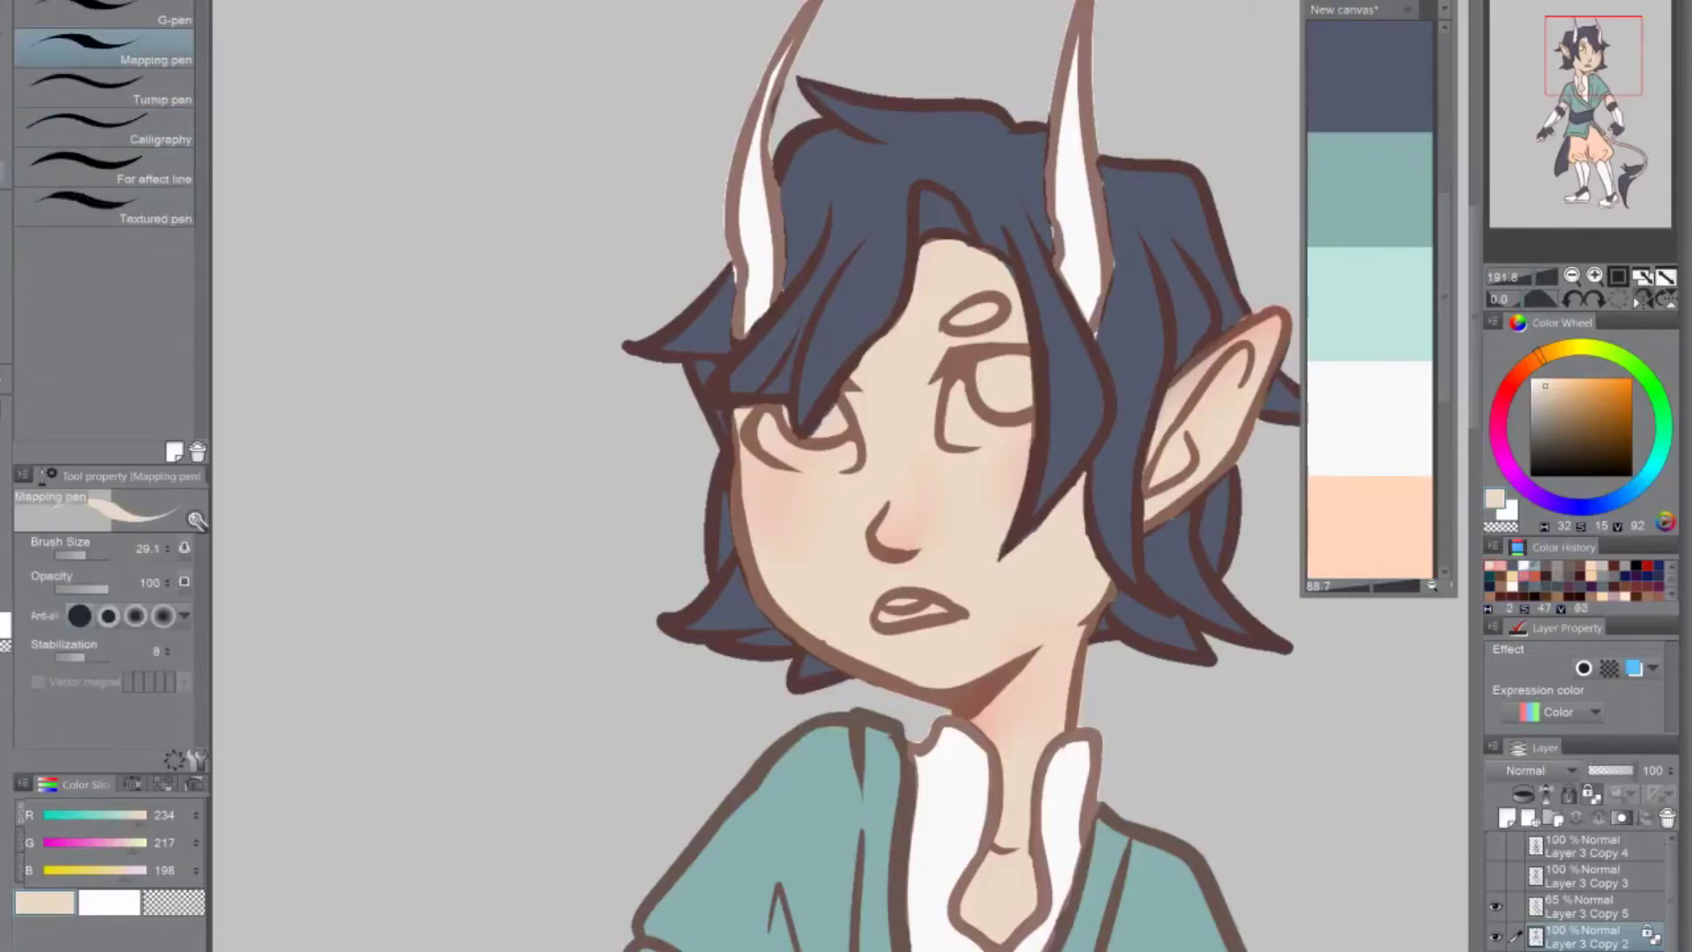
left_click(1526, 566)
scroll(716, 247, "down", 5)
mouse_move(815, 401)
left_mouse_down()
mouse_move(803, 321)
mouse_move(828, 379)
left_mouse_up()
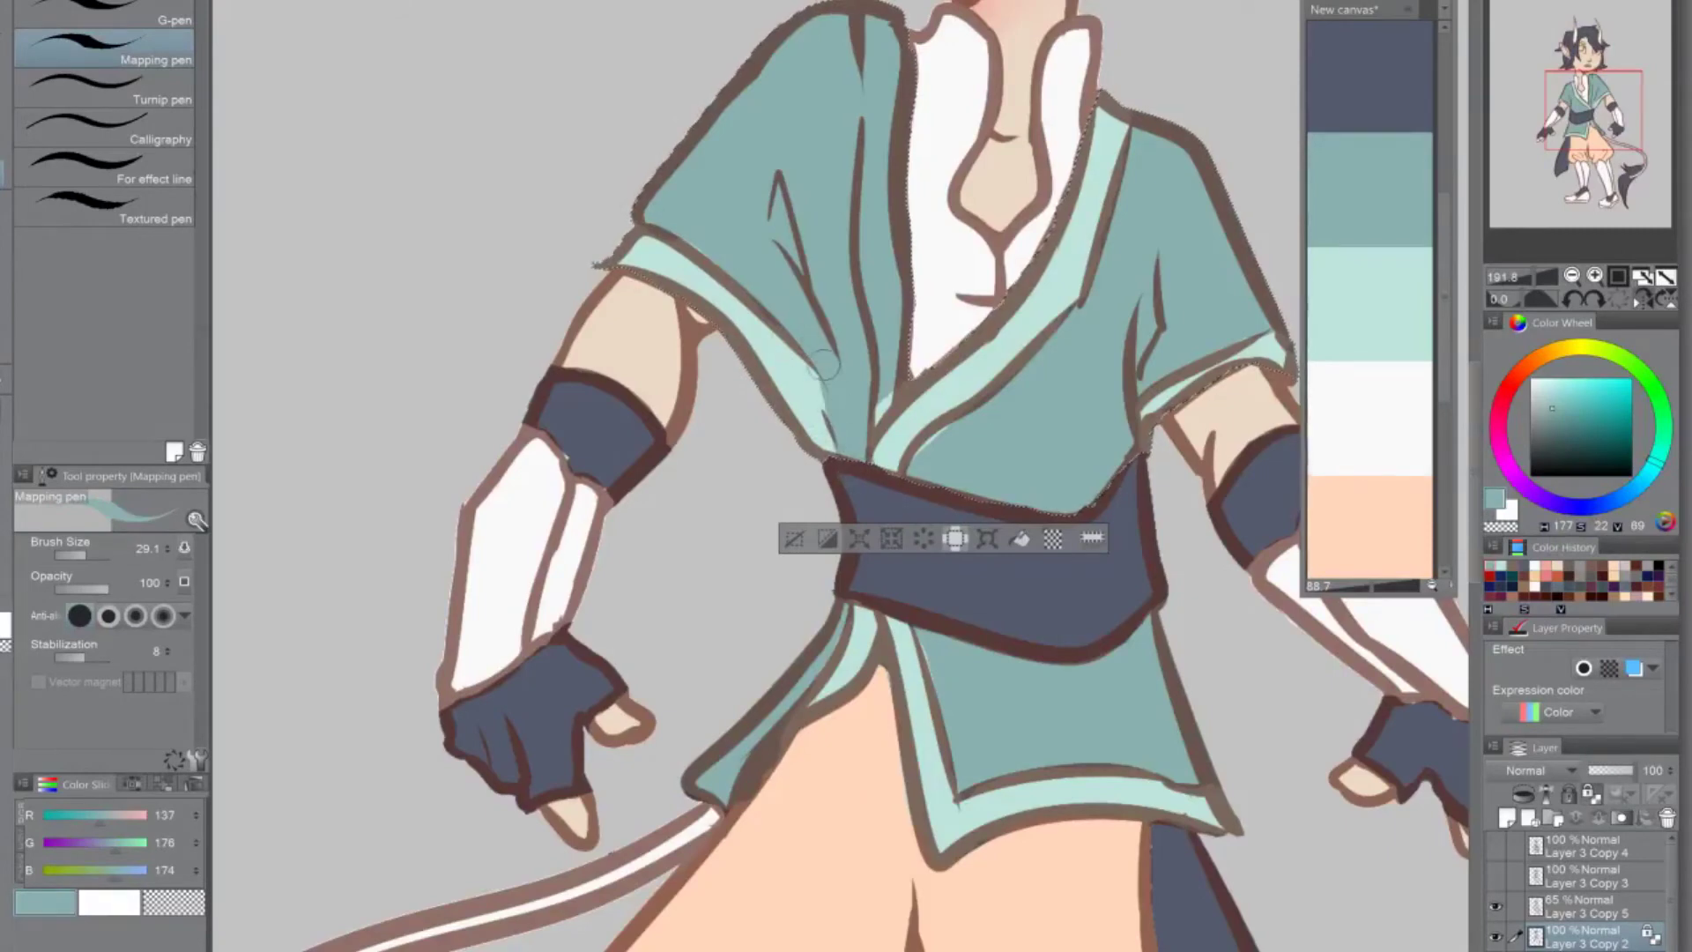
left_click(776, 352, "alt")
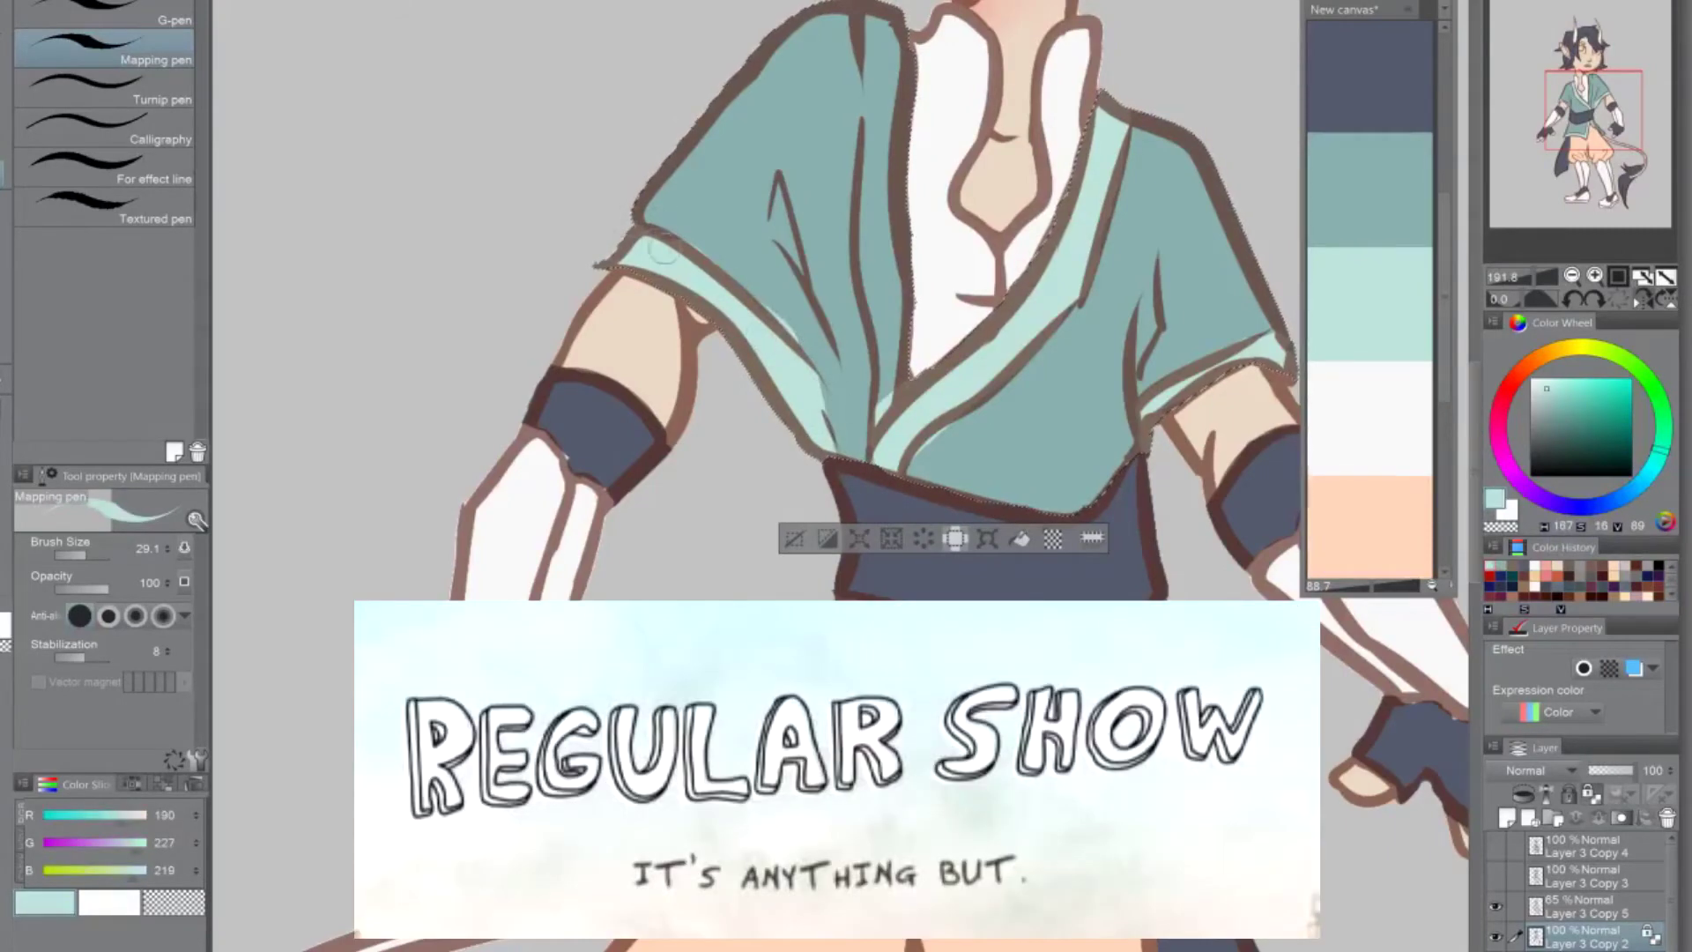
left_click(745, 237, "alt")
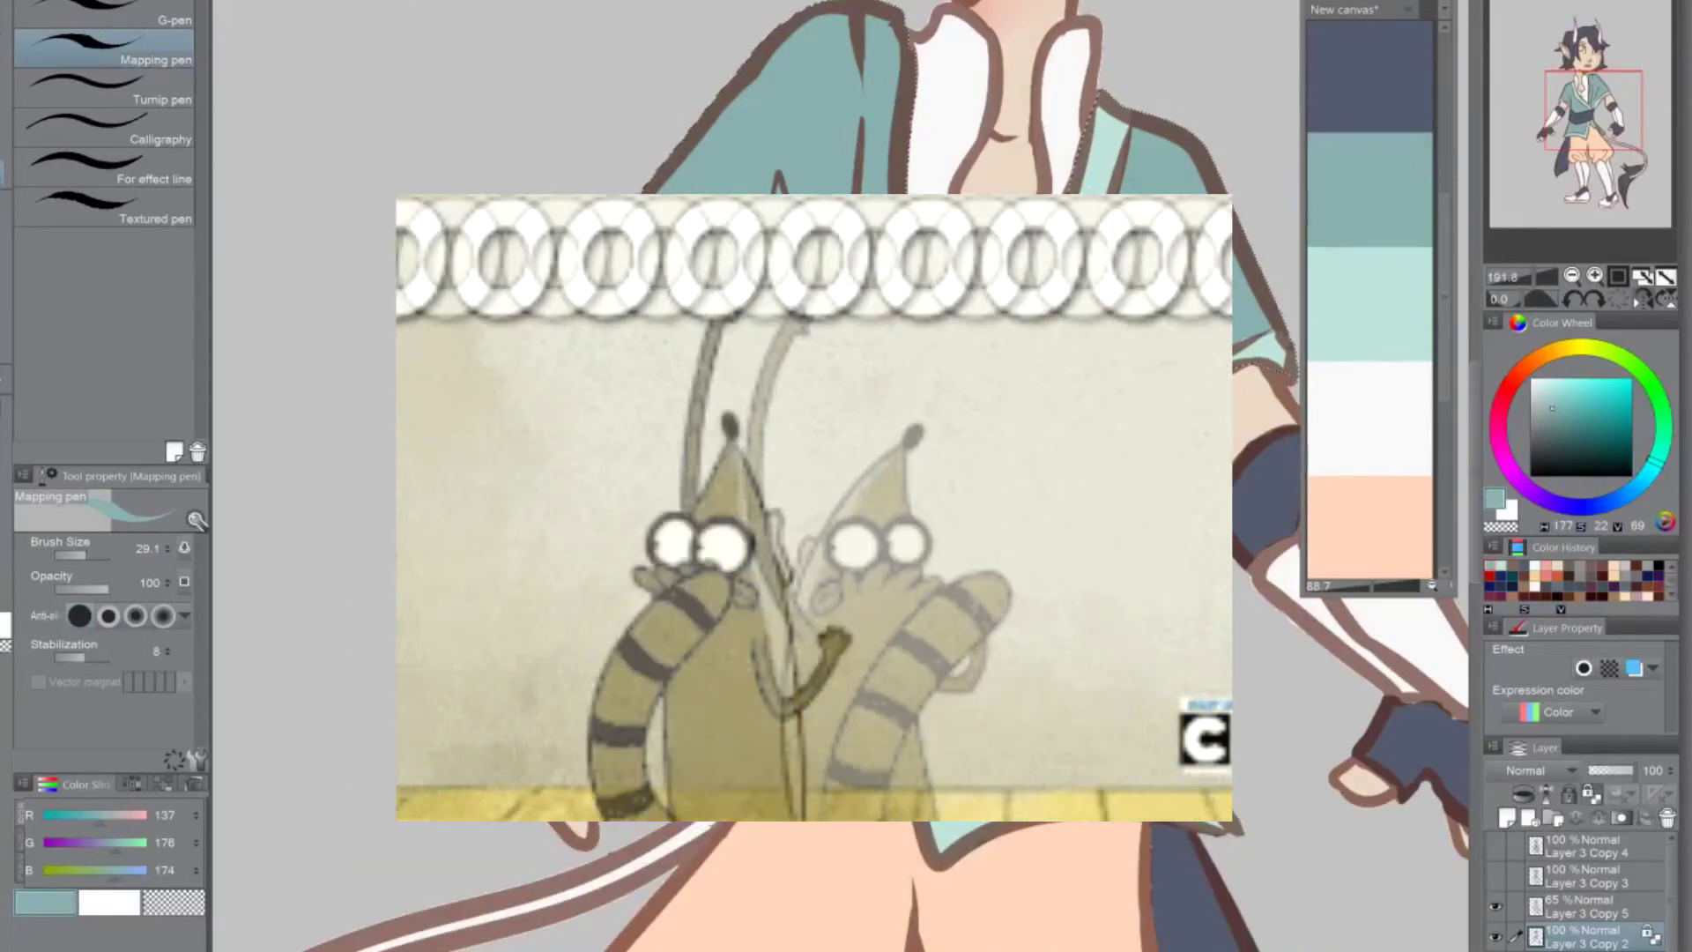
left_click(679, 269, "alt")
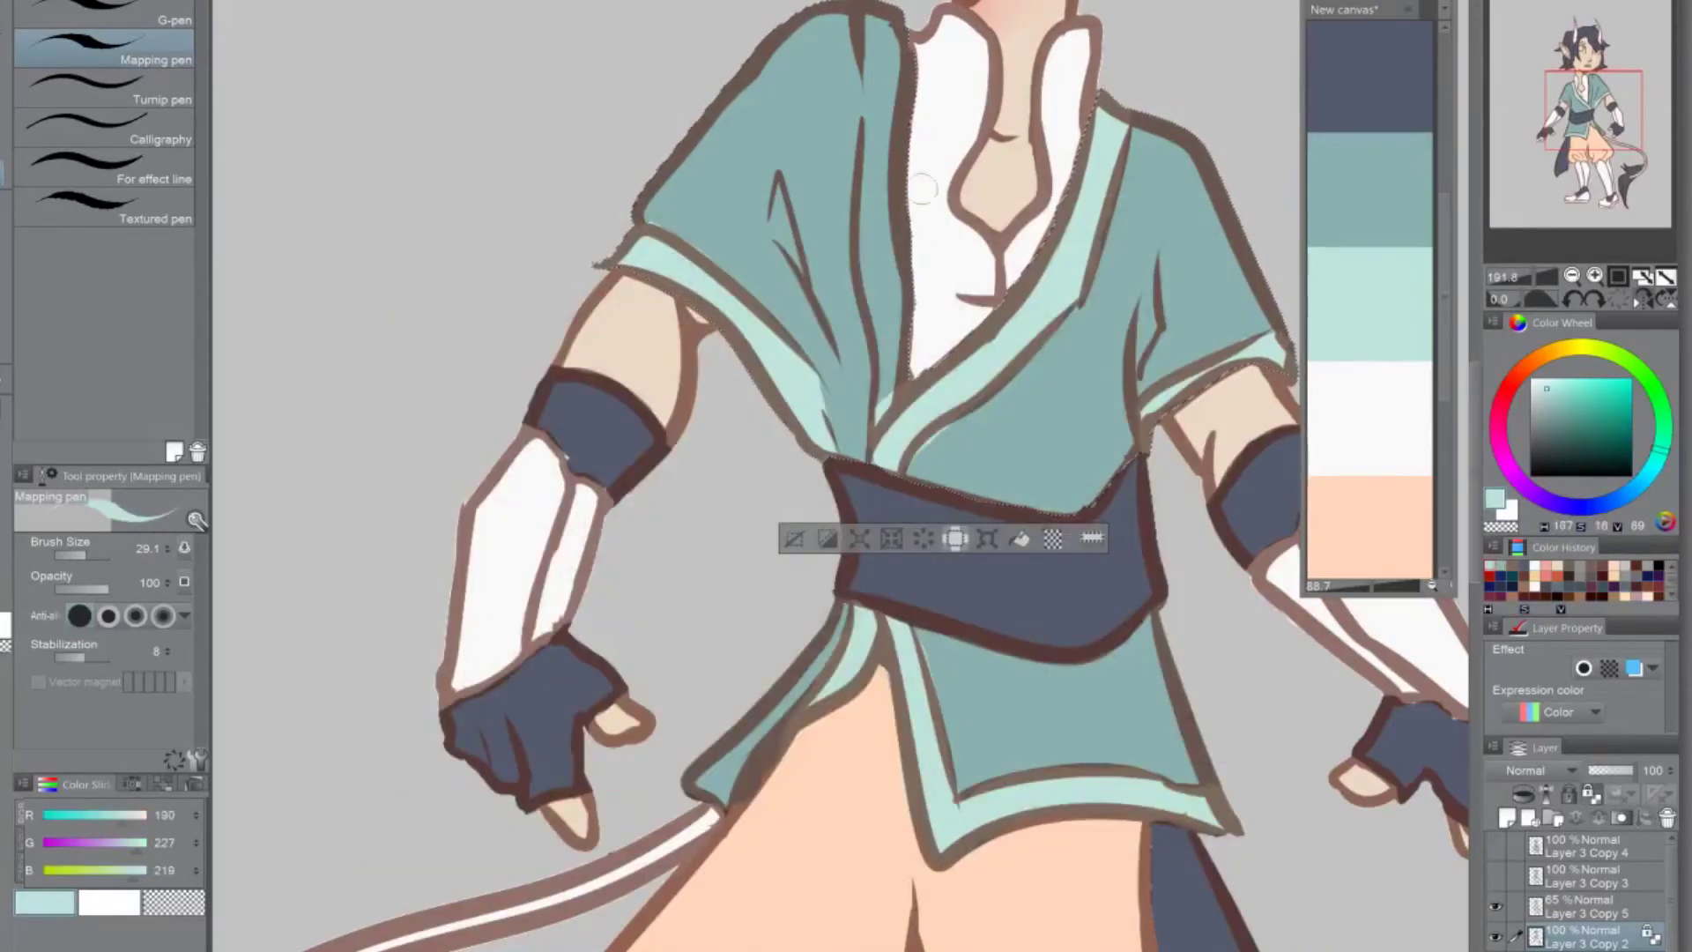
mouse_move(894, 5)
left_mouse_down()
mouse_move(876, 71)
mouse_move(862, 51)
mouse_move(911, 324)
mouse_move(894, 339)
mouse_move(883, 264)
mouse_move(879, 413)
left_mouse_up()
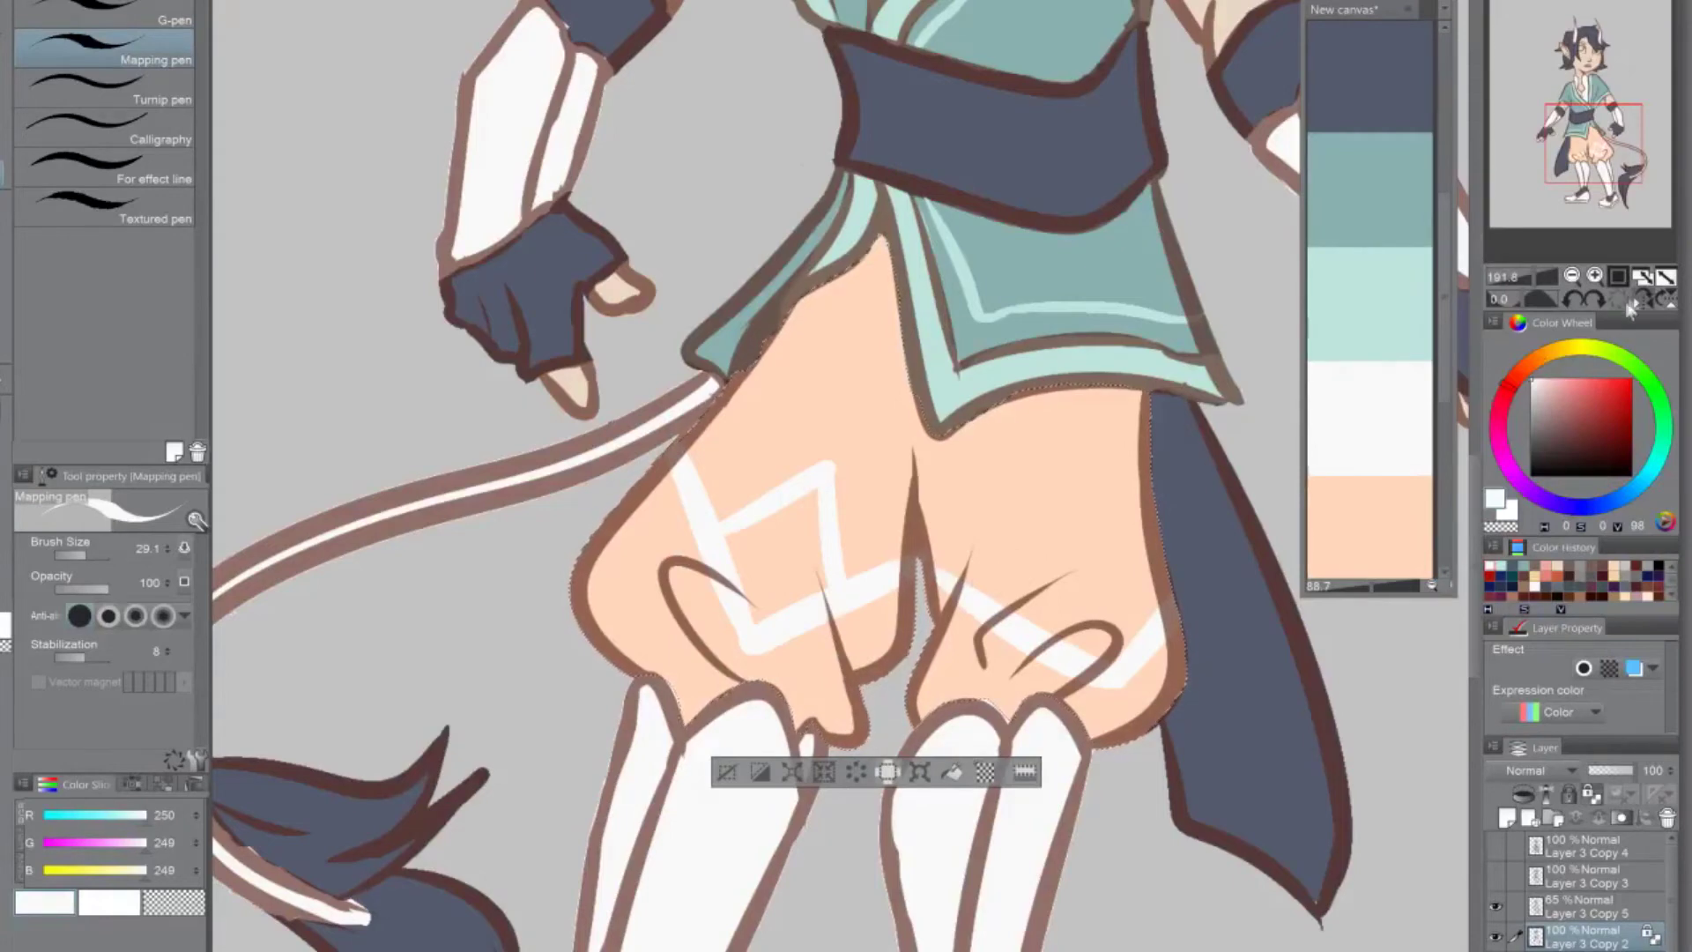
Edge the outer diagonal of the trouser leg's white zigzag with the palette's dark blue, RGB 85, 91, 110, redrawing the stroke until clean
left_click(1640, 304)
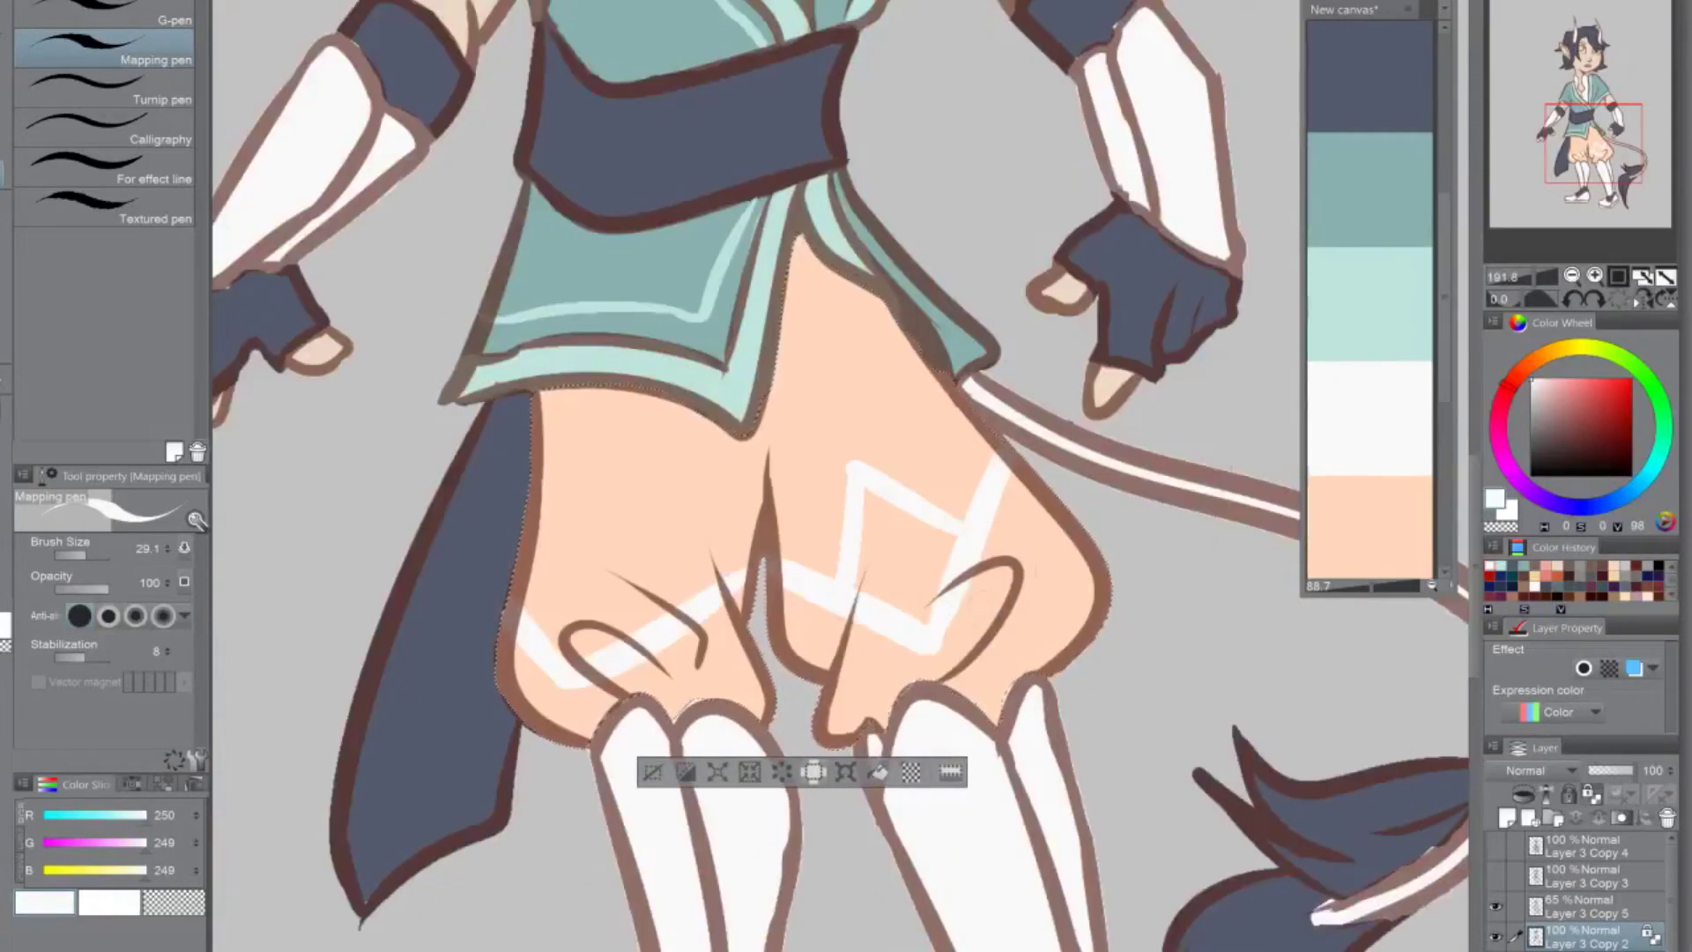
left_click(1366, 106)
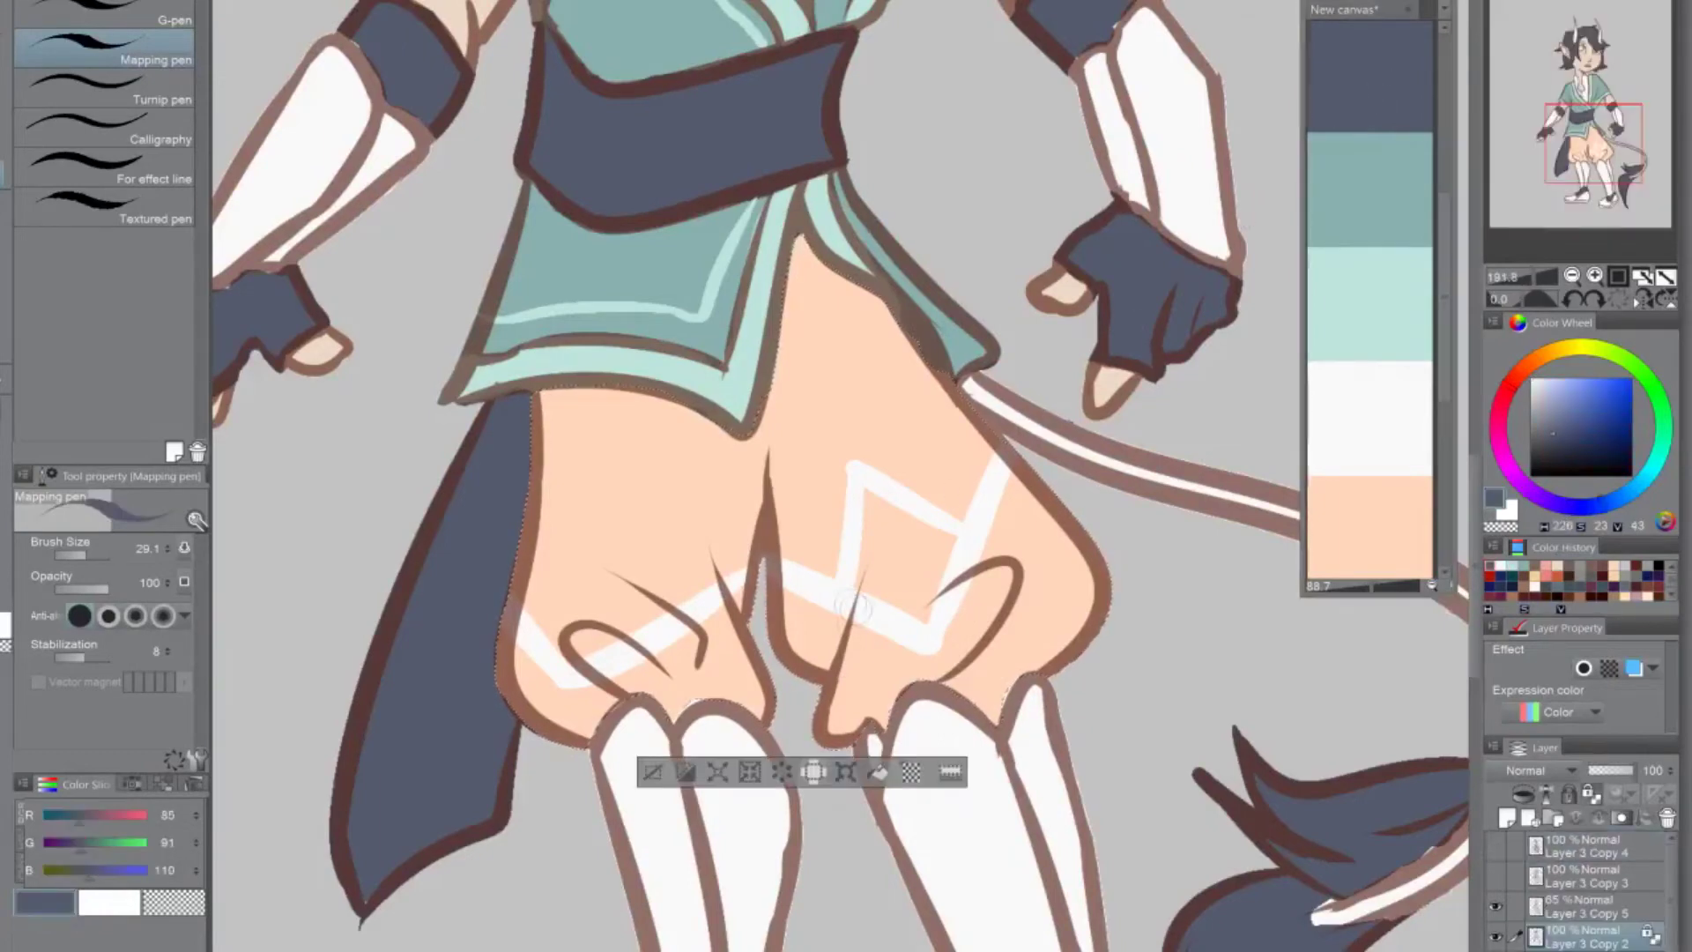
mouse_move(767, 582)
left_mouse_down()
mouse_move(949, 651)
mouse_move(1032, 472)
left_mouse_up()
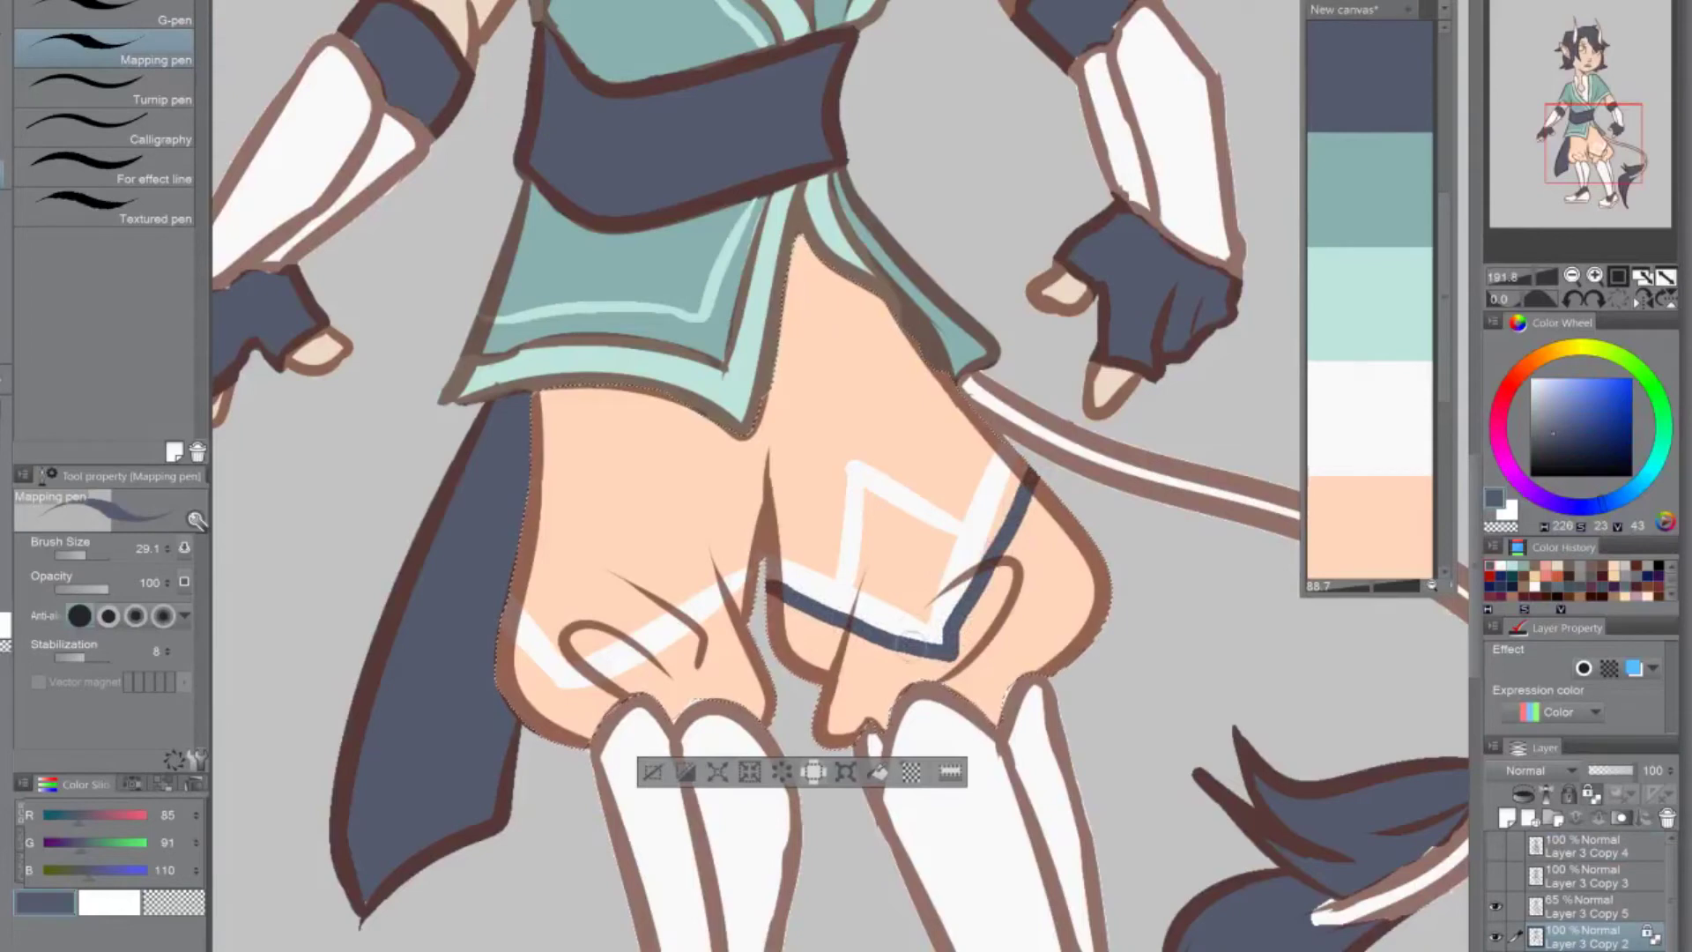
key("ctrl+z")
left_click_drag(1007, 473, 947, 656)
key("ctrl+z")
left_click_drag(1025, 466, 936, 657)
key("ctrl+z")
mouse_move(1018, 474)
left_mouse_down()
mouse_move(932, 679)
mouse_move(1020, 460)
left_mouse_up()
key("ctrl+z")
key("ctrl+z")
key("ctrl+z")
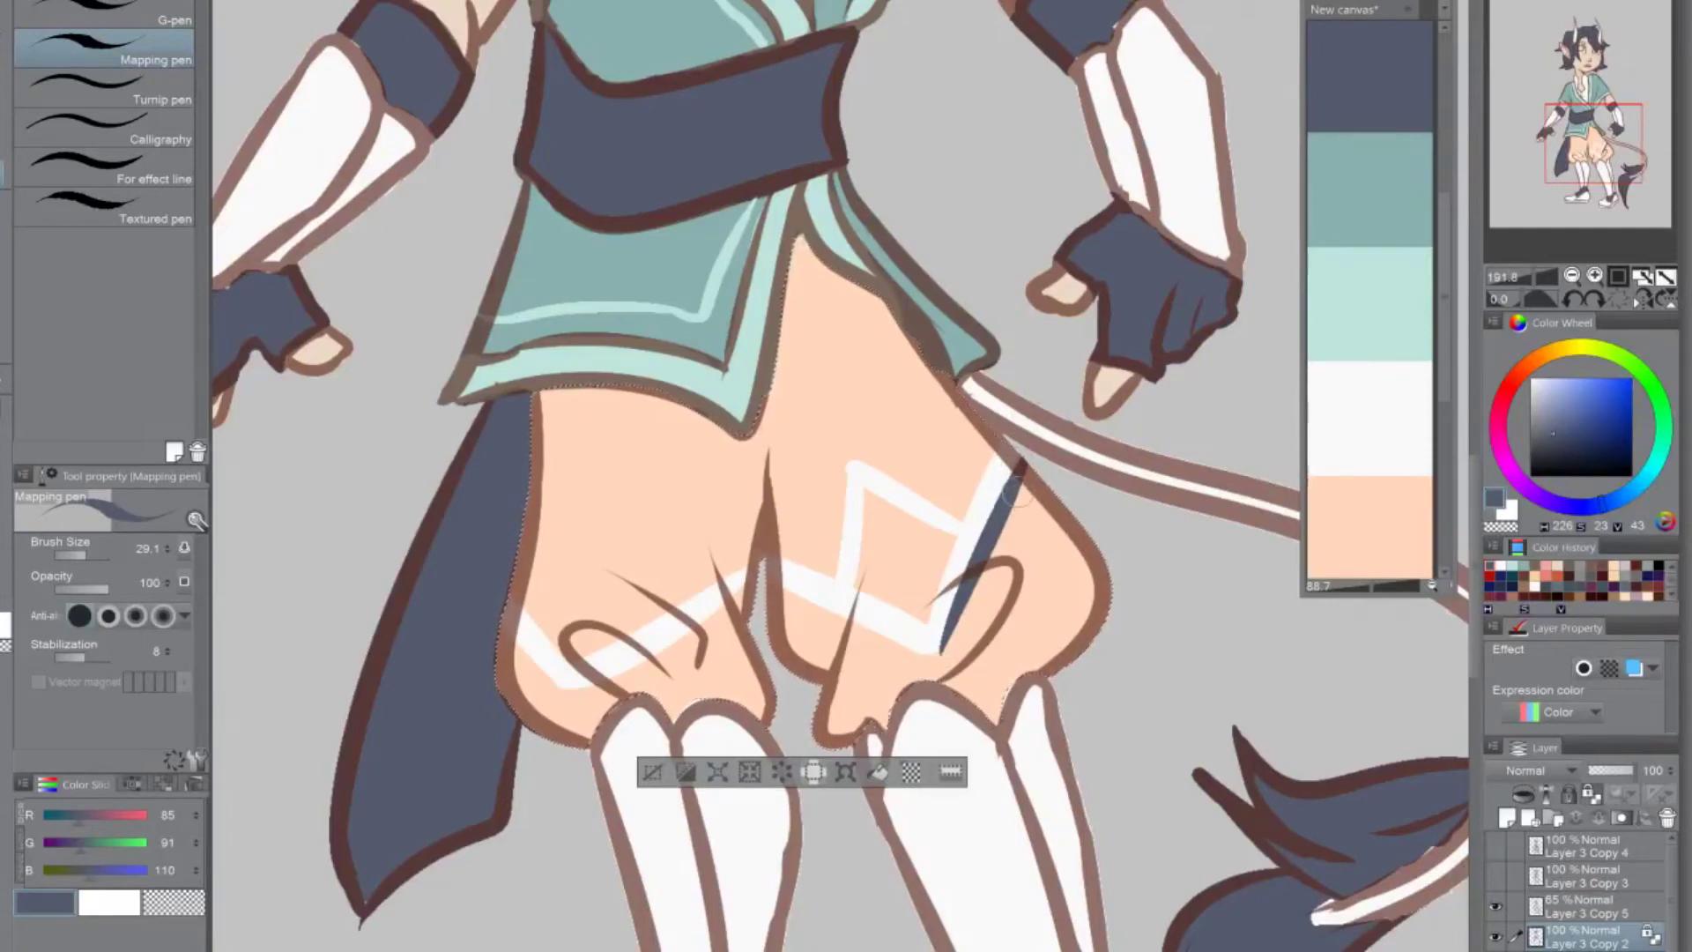
Edge the underside of the same leg's white zigzag in dark blue and trim the overshoot with sampled off-white and peach
left_click_drag(767, 583, 973, 681)
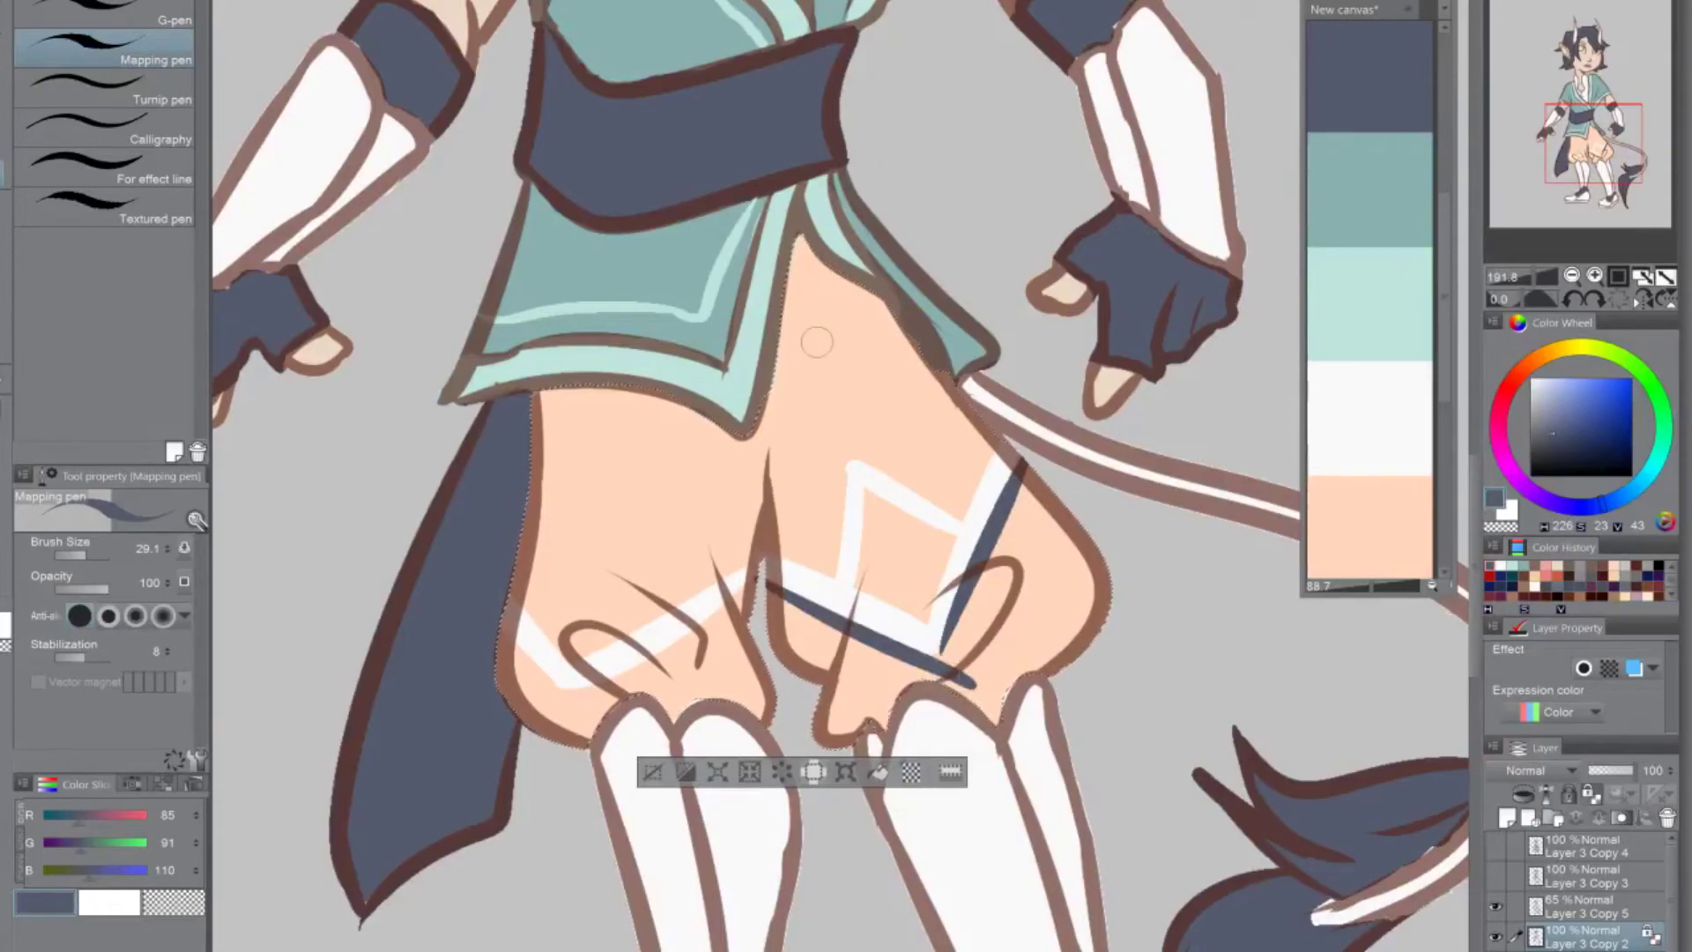
key("ctrl+z")
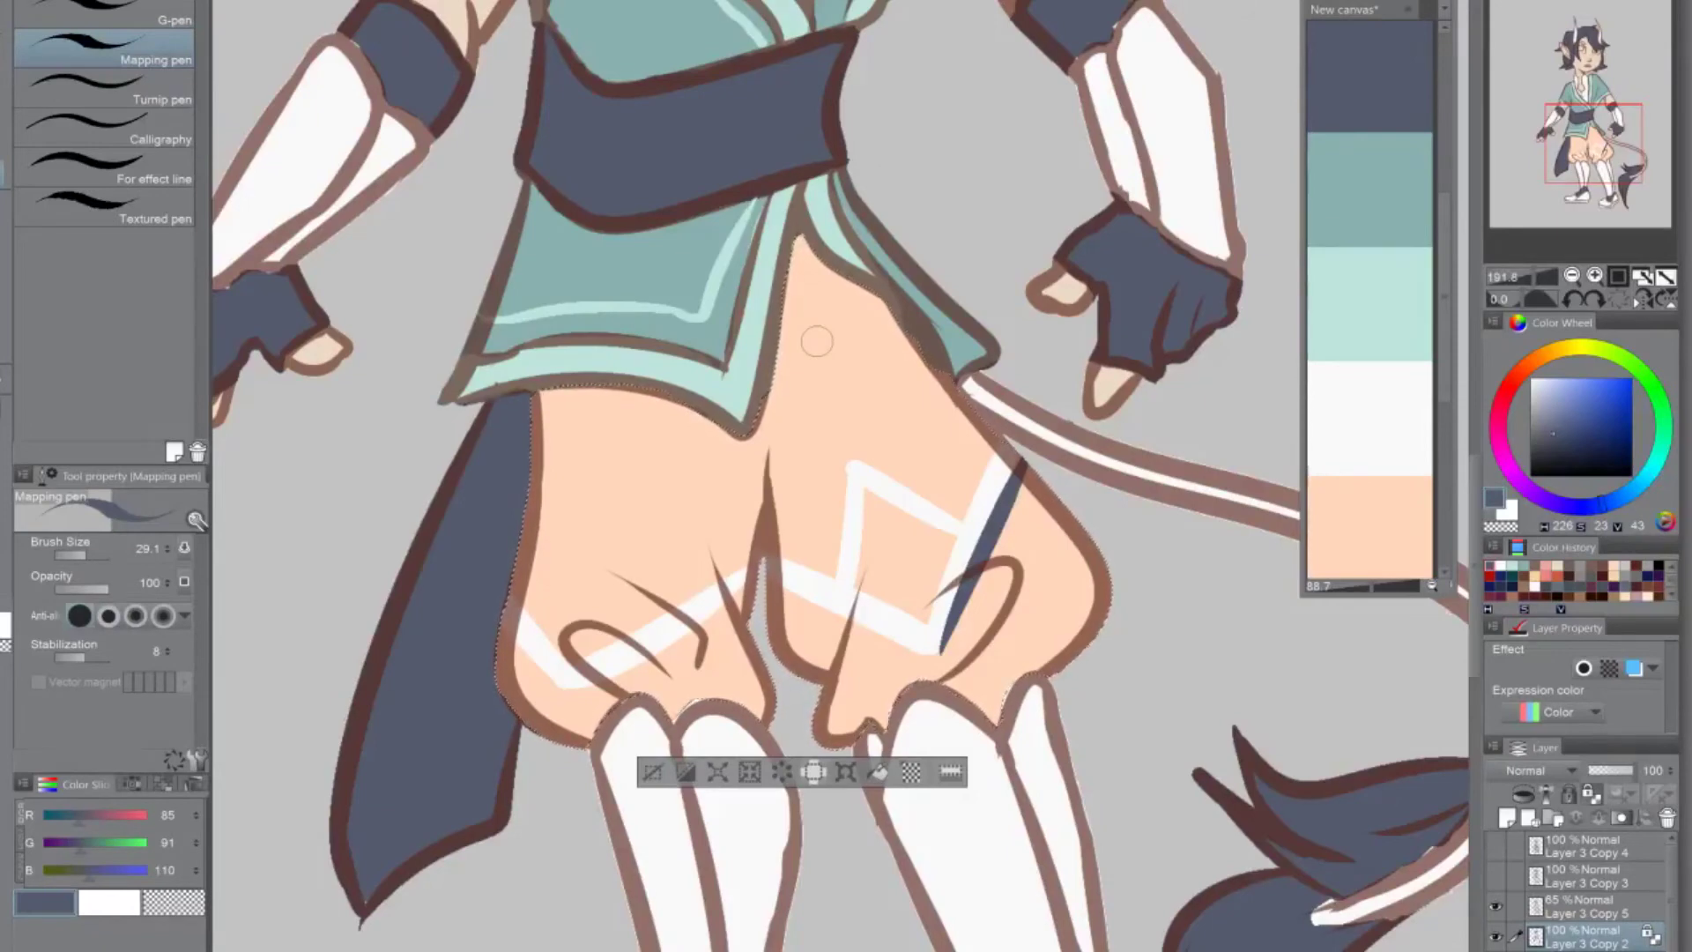
left_click(1642, 300)
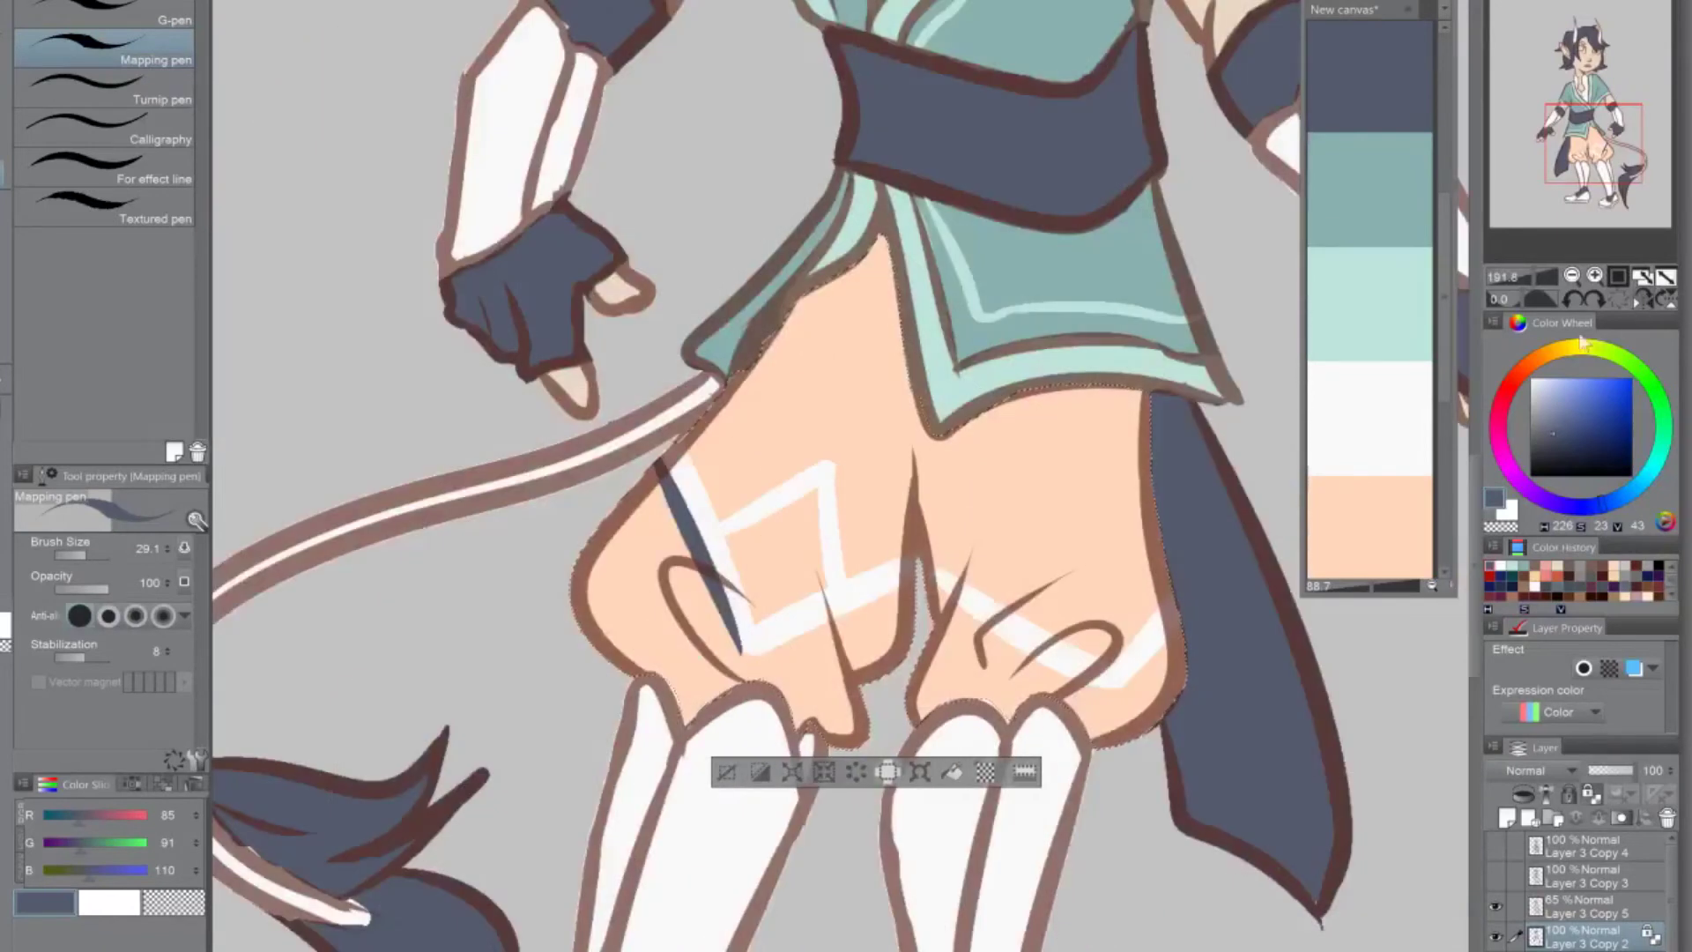
mouse_move(663, 466)
left_mouse_down()
mouse_move(737, 627)
mouse_move(974, 568)
left_mouse_up()
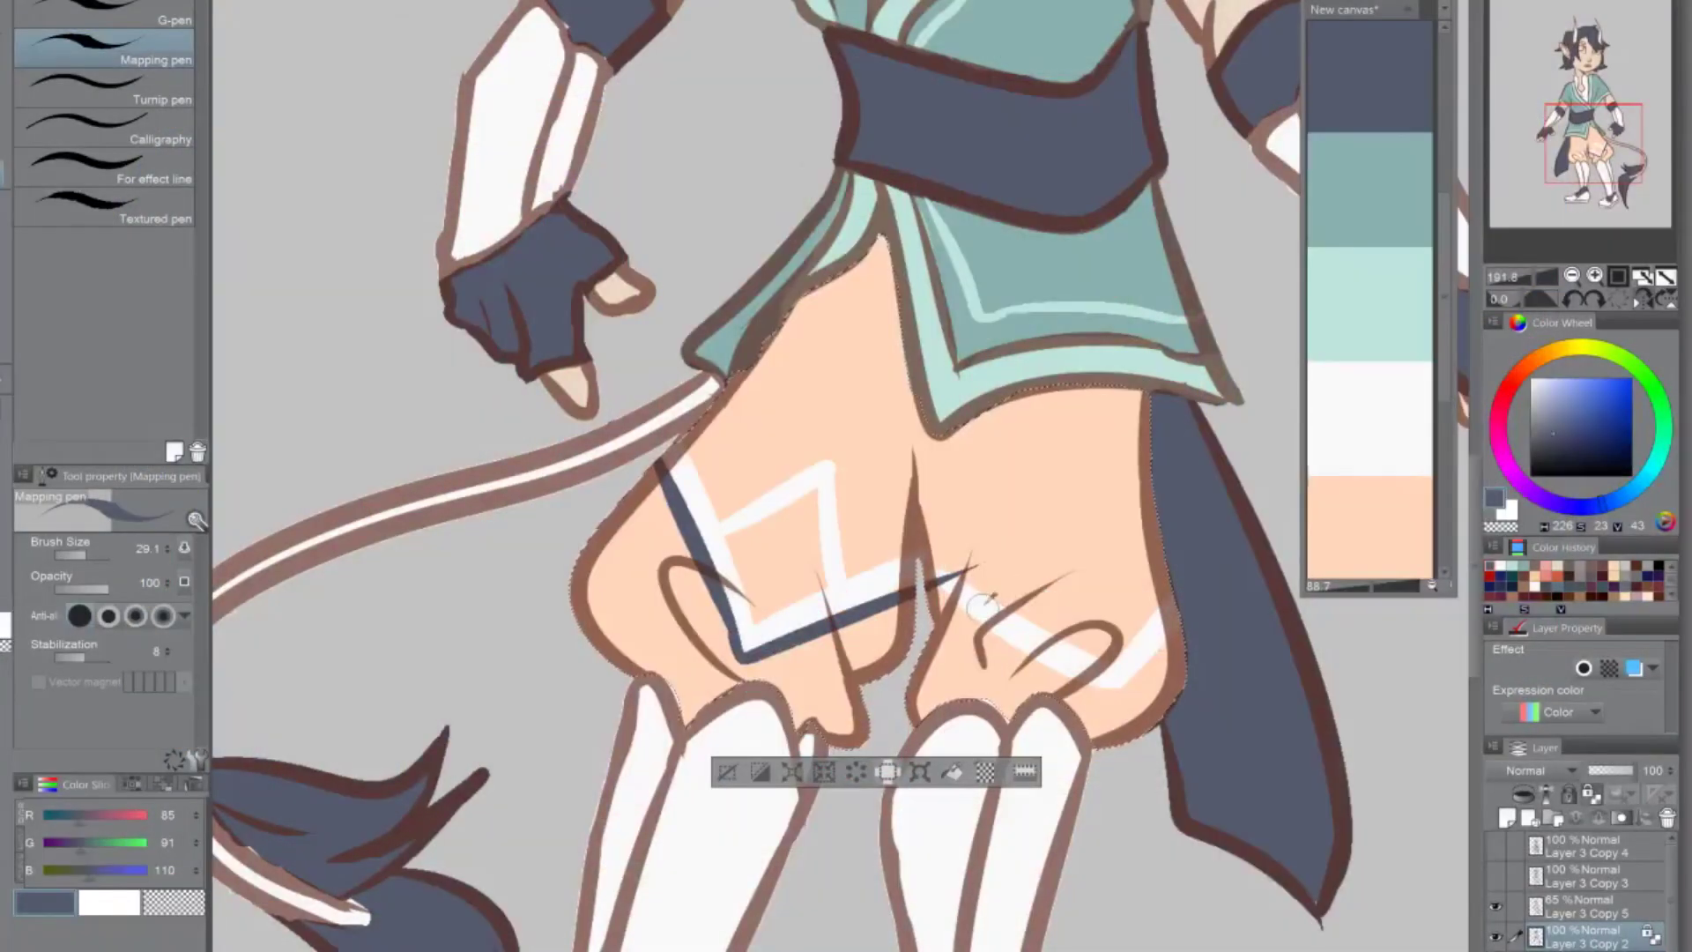
left_click(979, 604, "alt")
left_click_drag(936, 589, 960, 574)
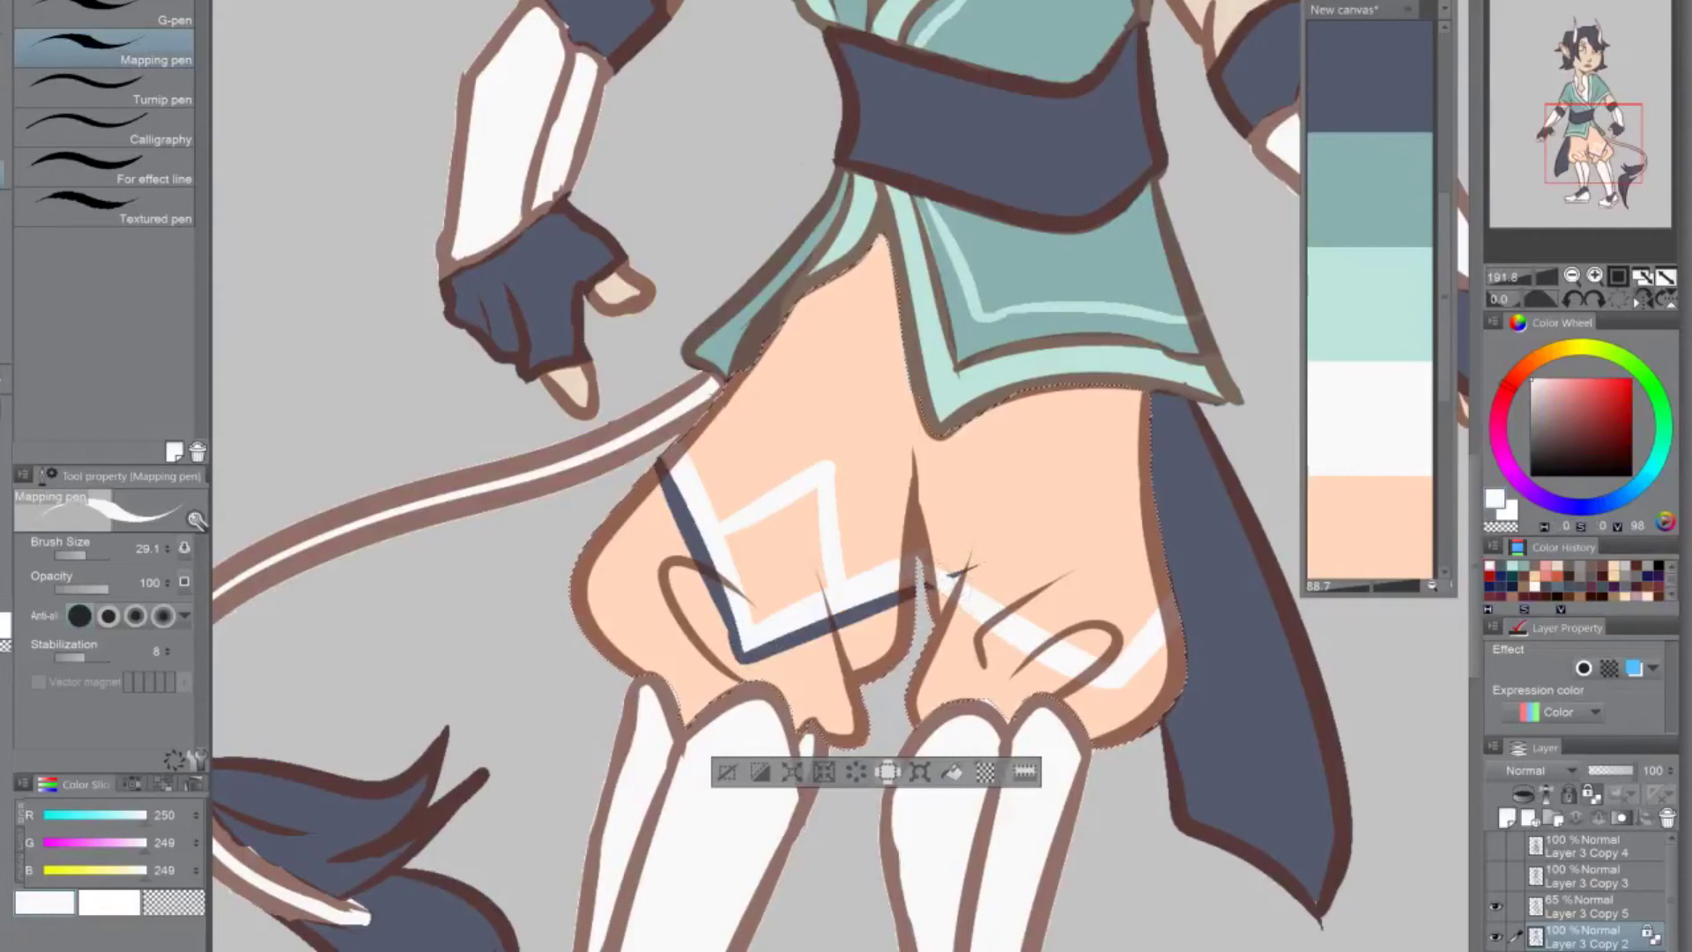
left_click(1000, 539, "alt")
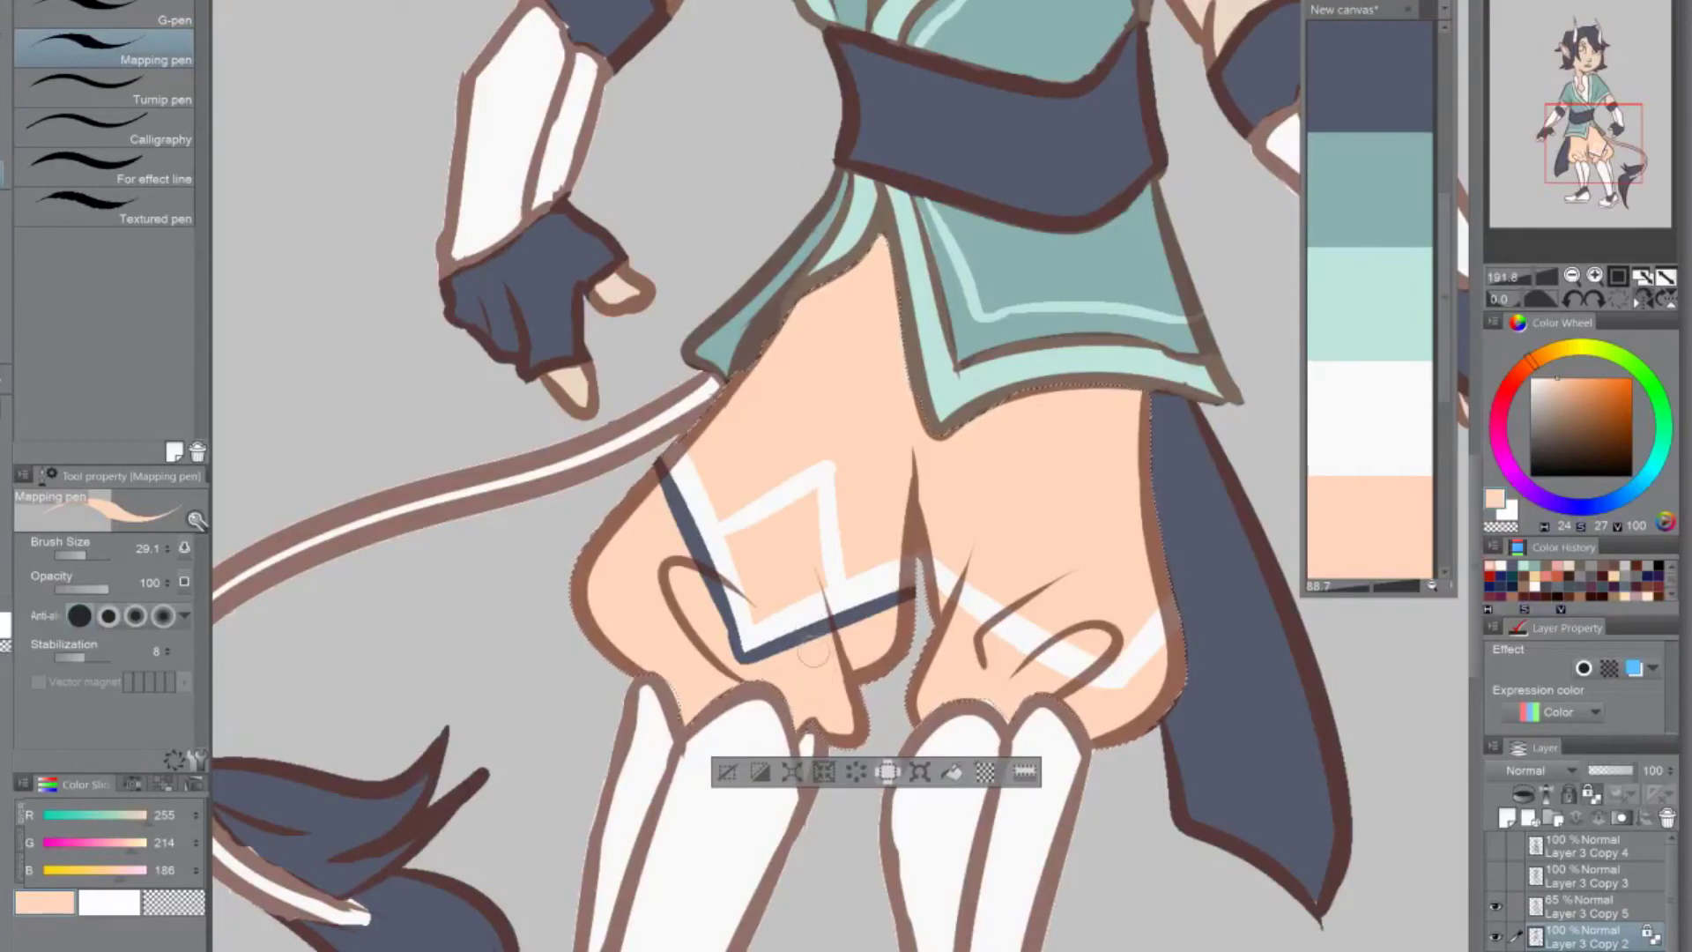
left_click(745, 650, "alt")
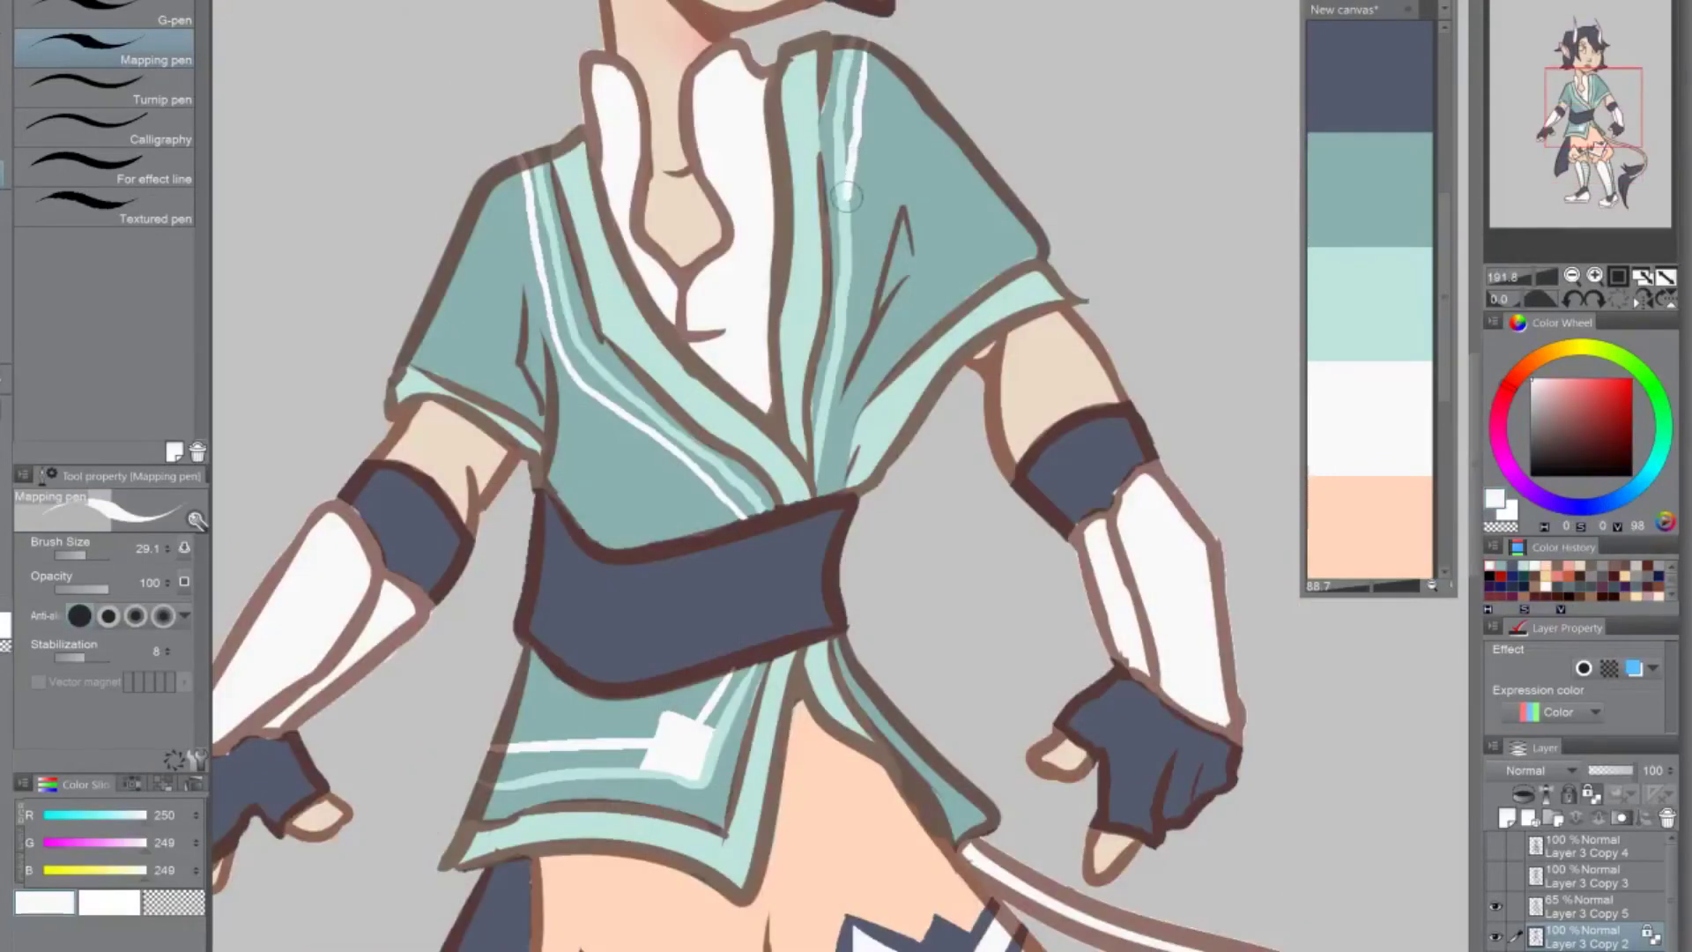
Undo the last white stroke on the robe's shoulder and fill both sleeve hems with off-white, RGB 250, 249, 249
key("ctrl+z")
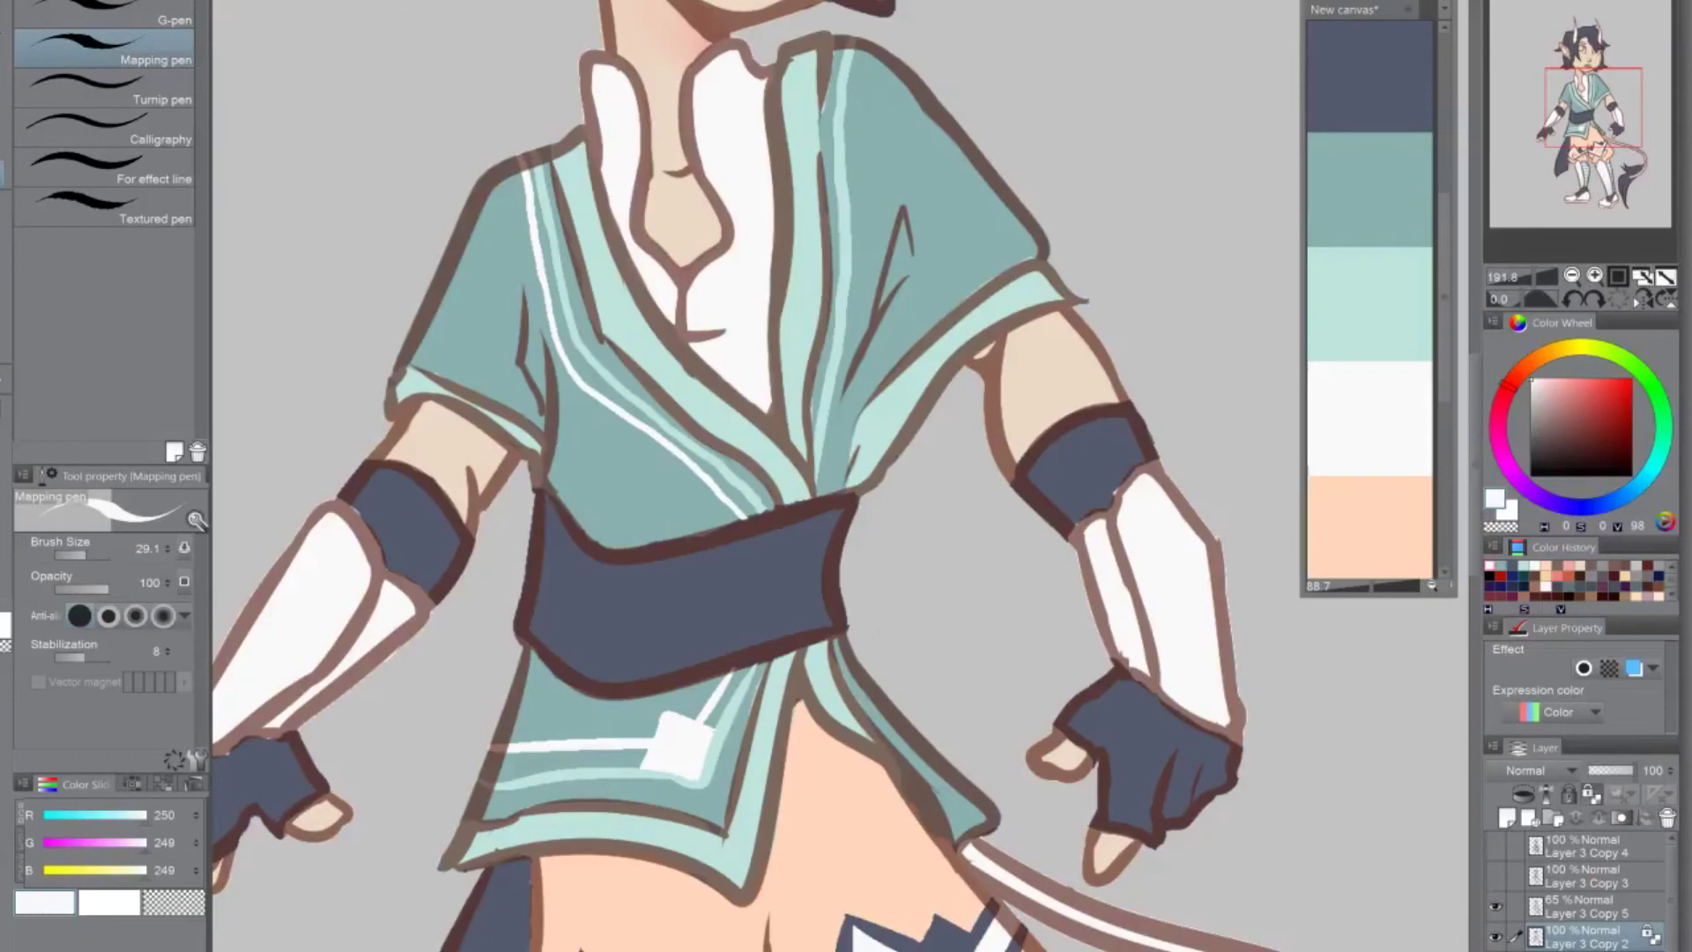
key("g")
left_click(912, 386)
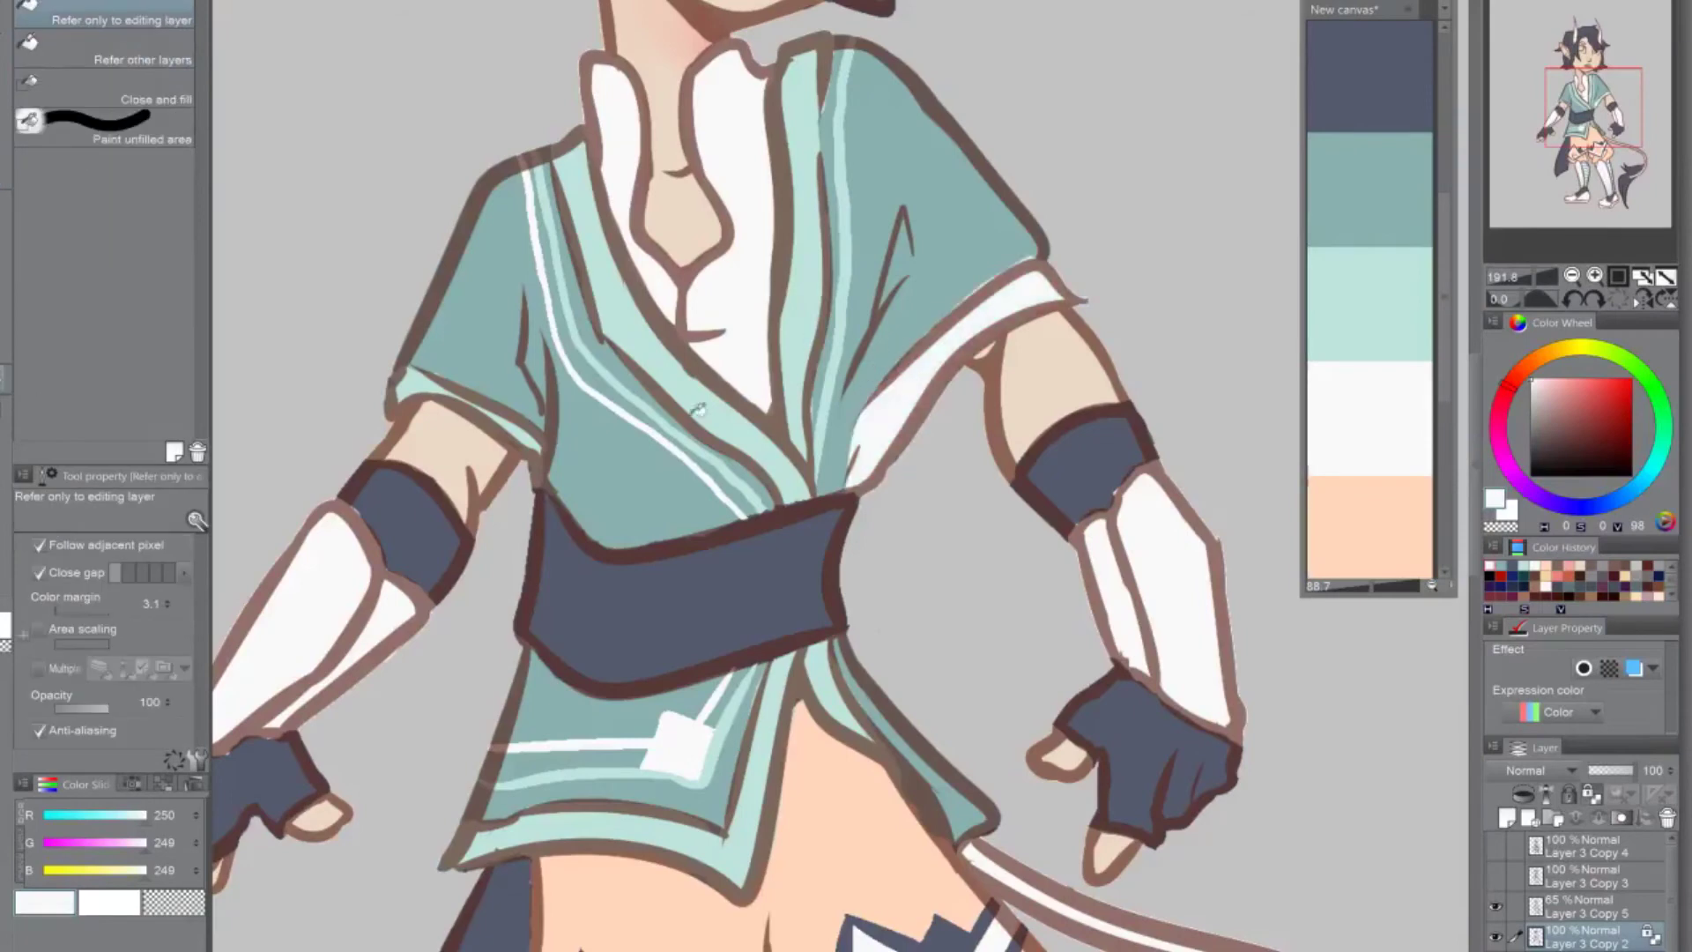
left_click(481, 390)
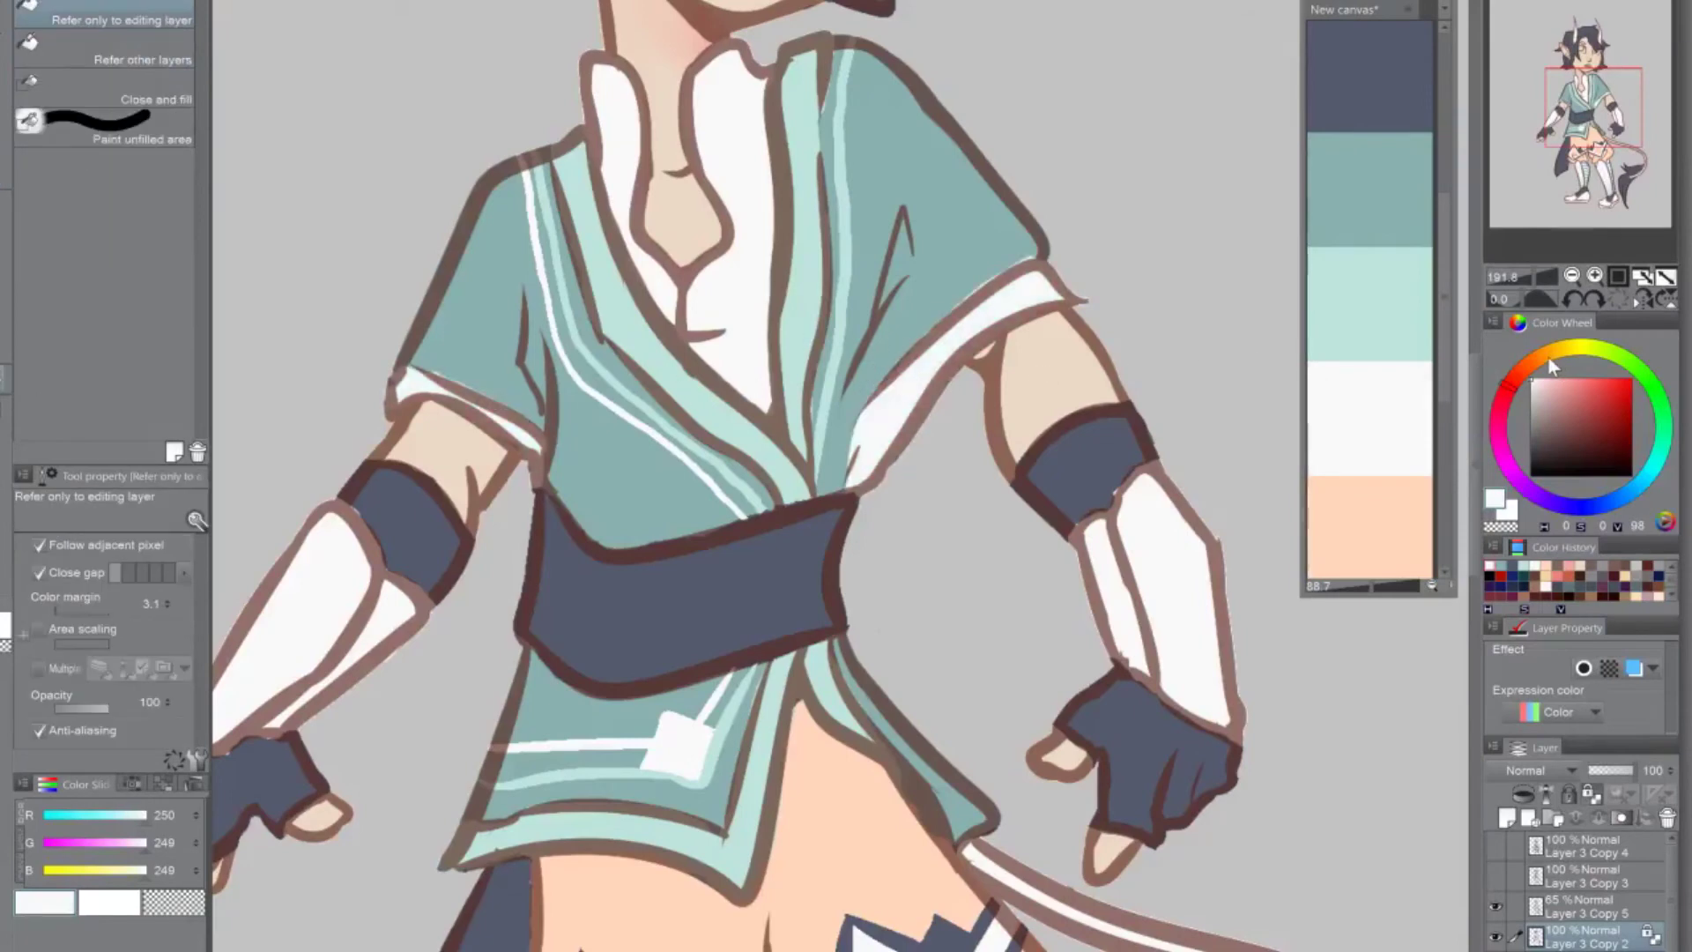
Try a second off-white stripe above the existing one on the robe's lower flap with the Mapping pen, then undo it
left_click(1639, 301)
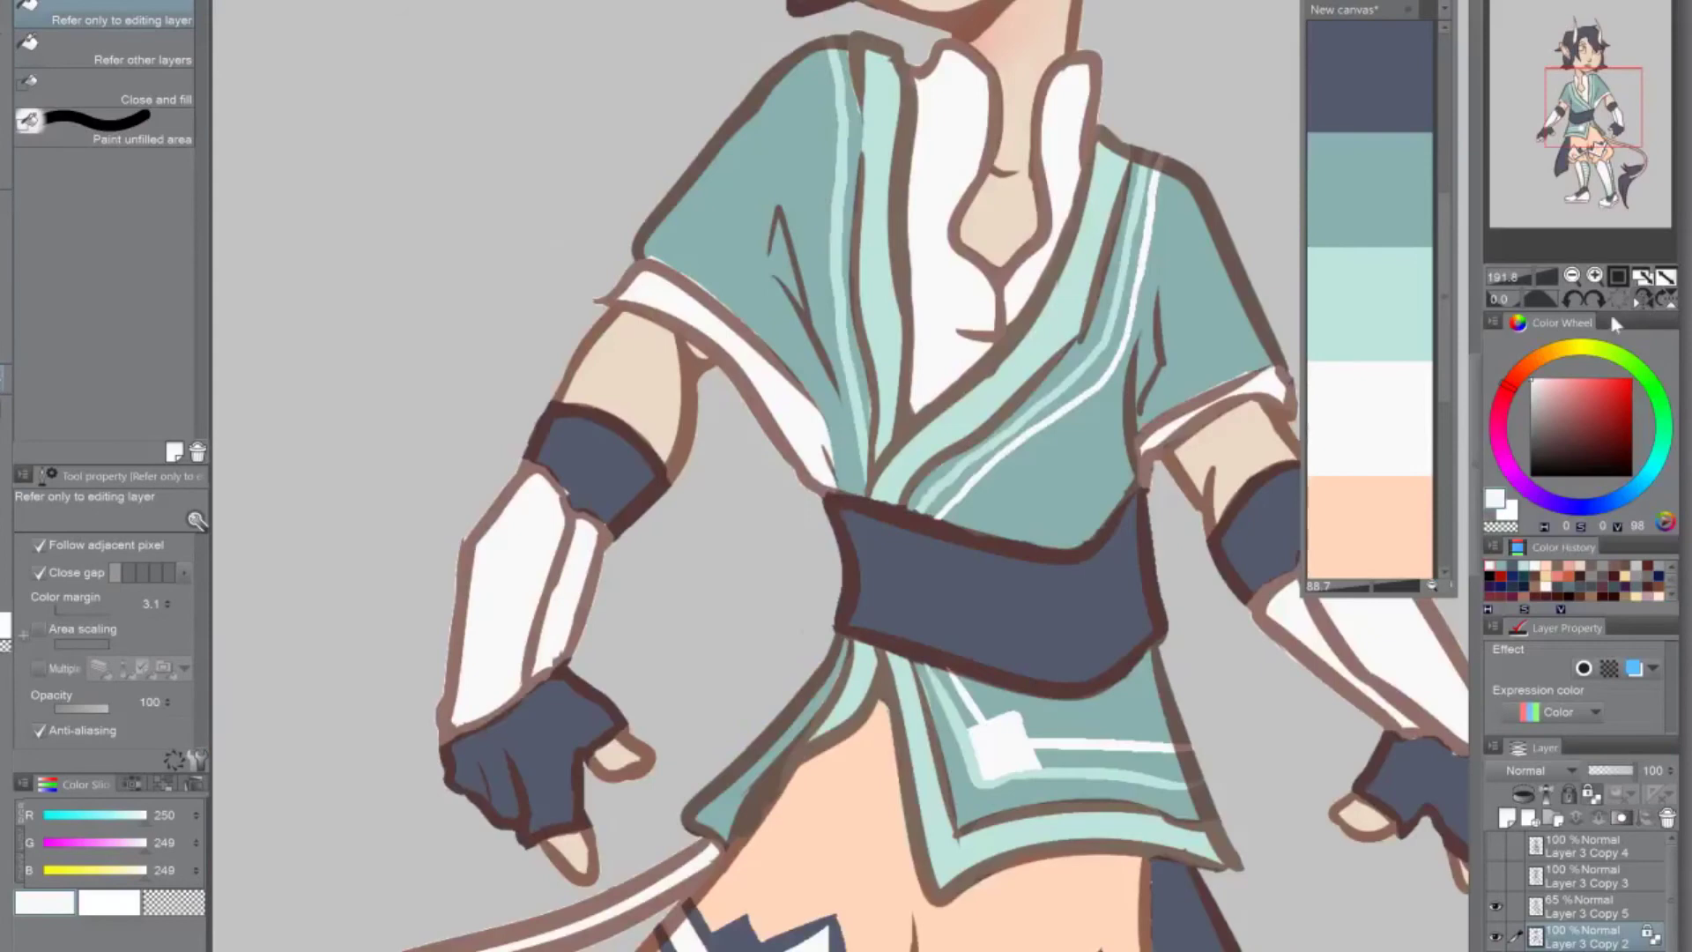
left_click(7, 190)
left_click_drag(1022, 710, 1171, 709)
left_click_drag(1003, 723, 987, 724)
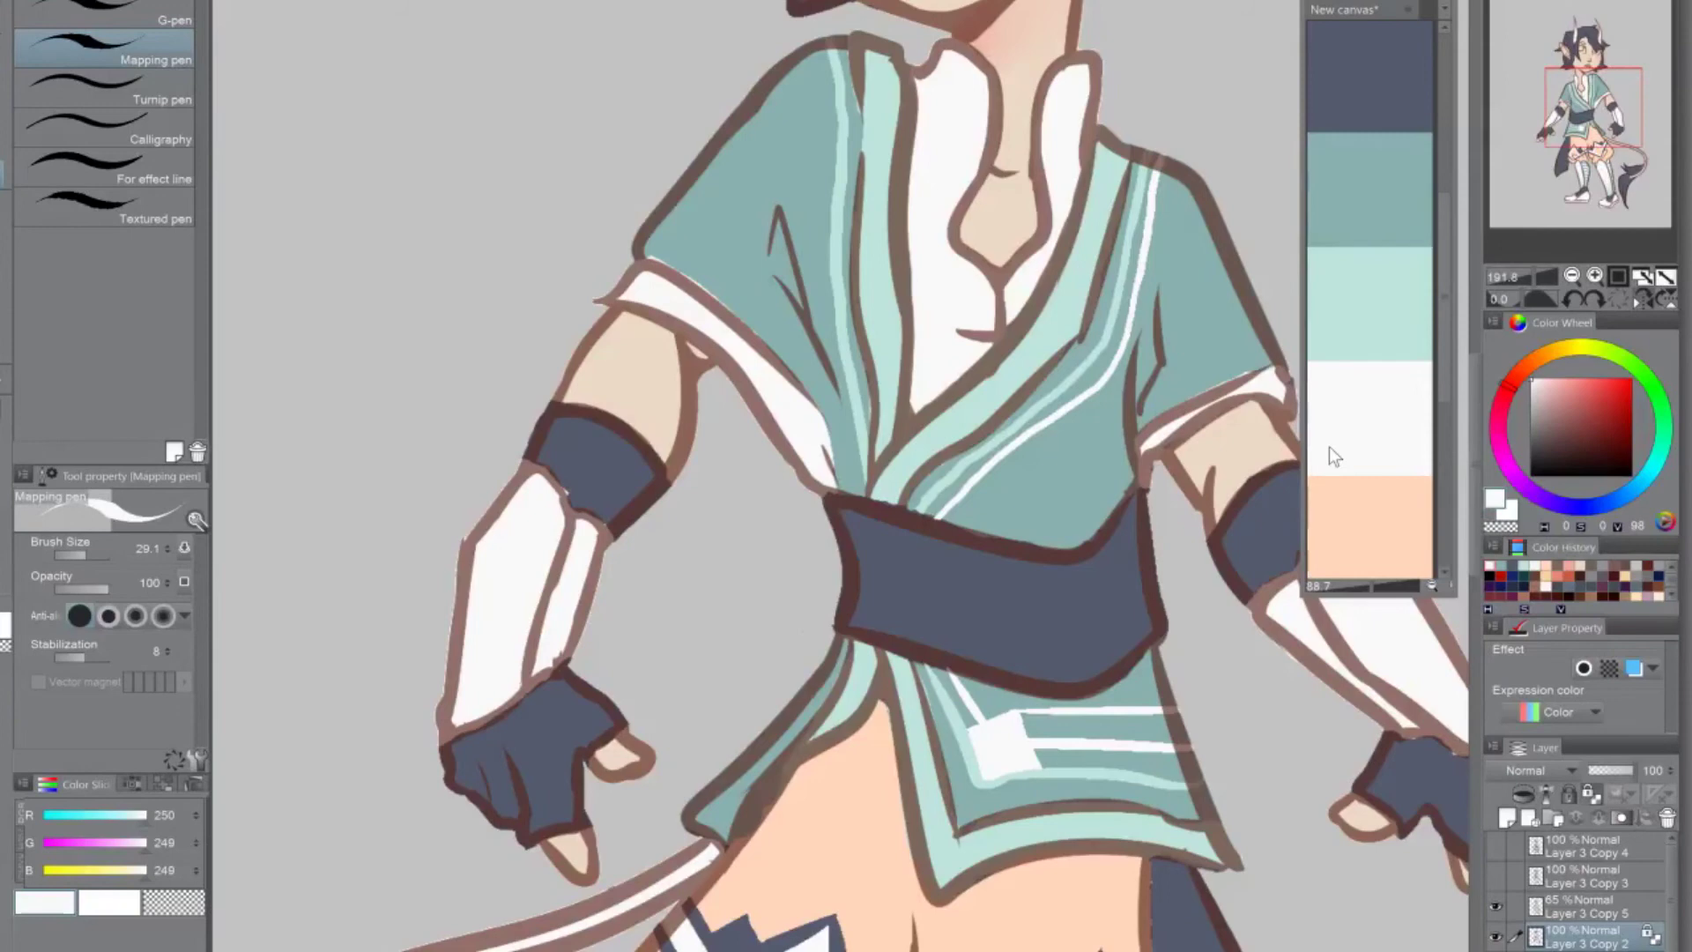
key("ctrl+z")
key("ctrl+z")
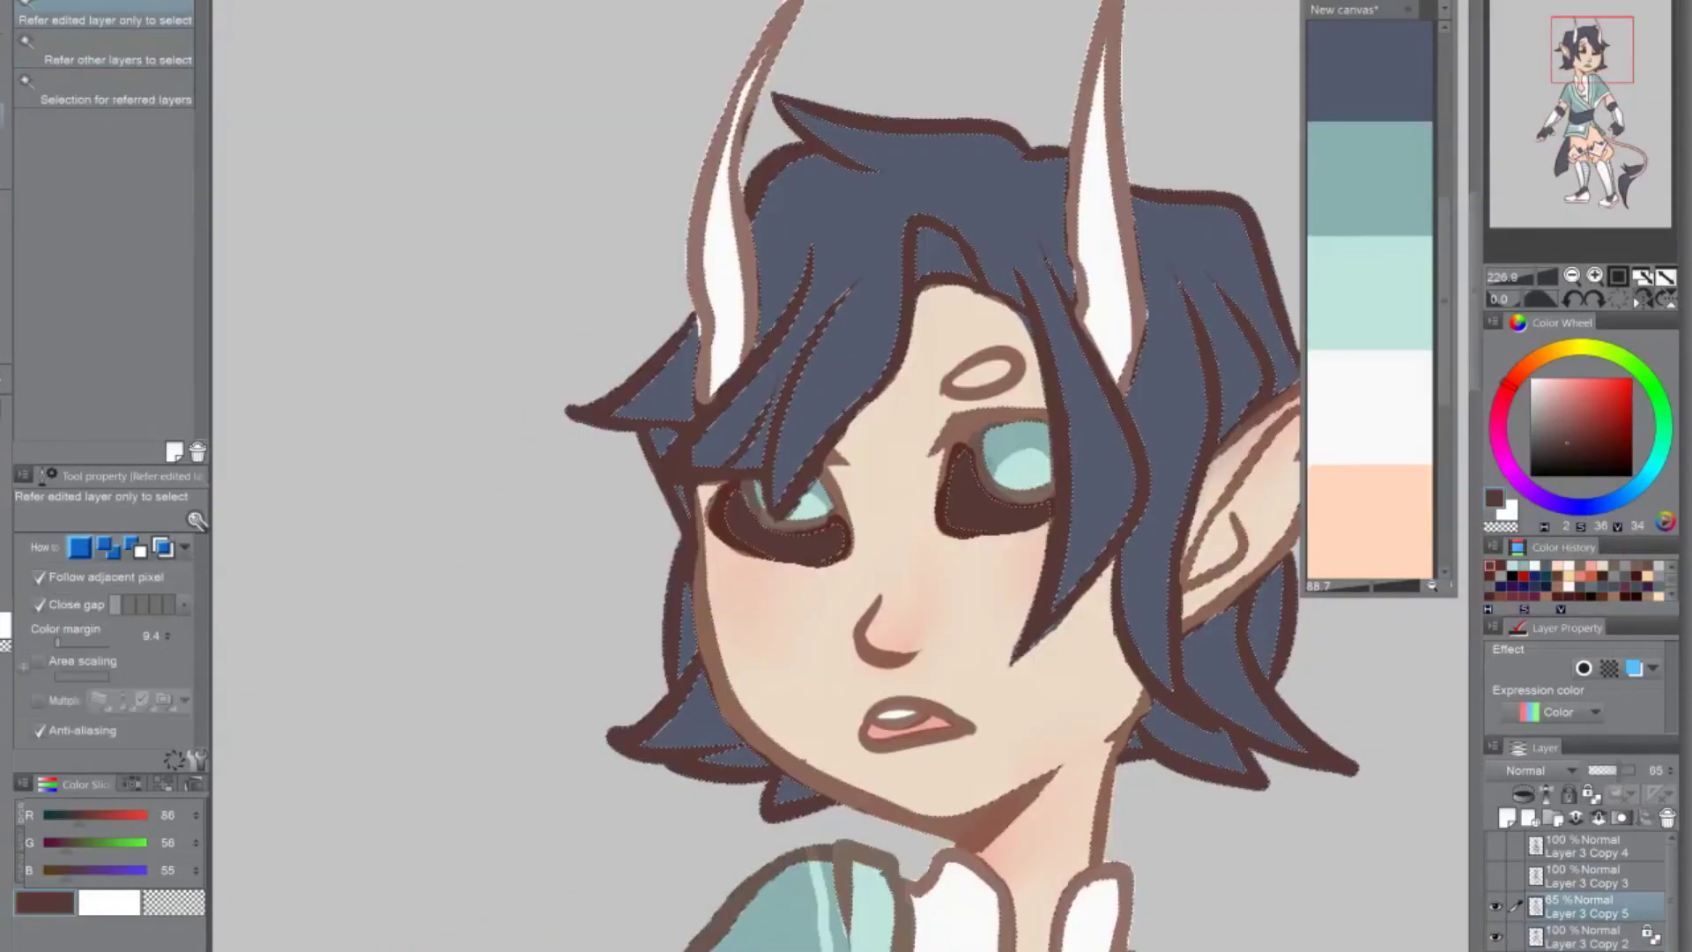
Darken both upper lash lines on Layer 3 Copy 2 with dark brown, RGB 86, 56, 55, and select Layer 3 Copy 5
key("p")
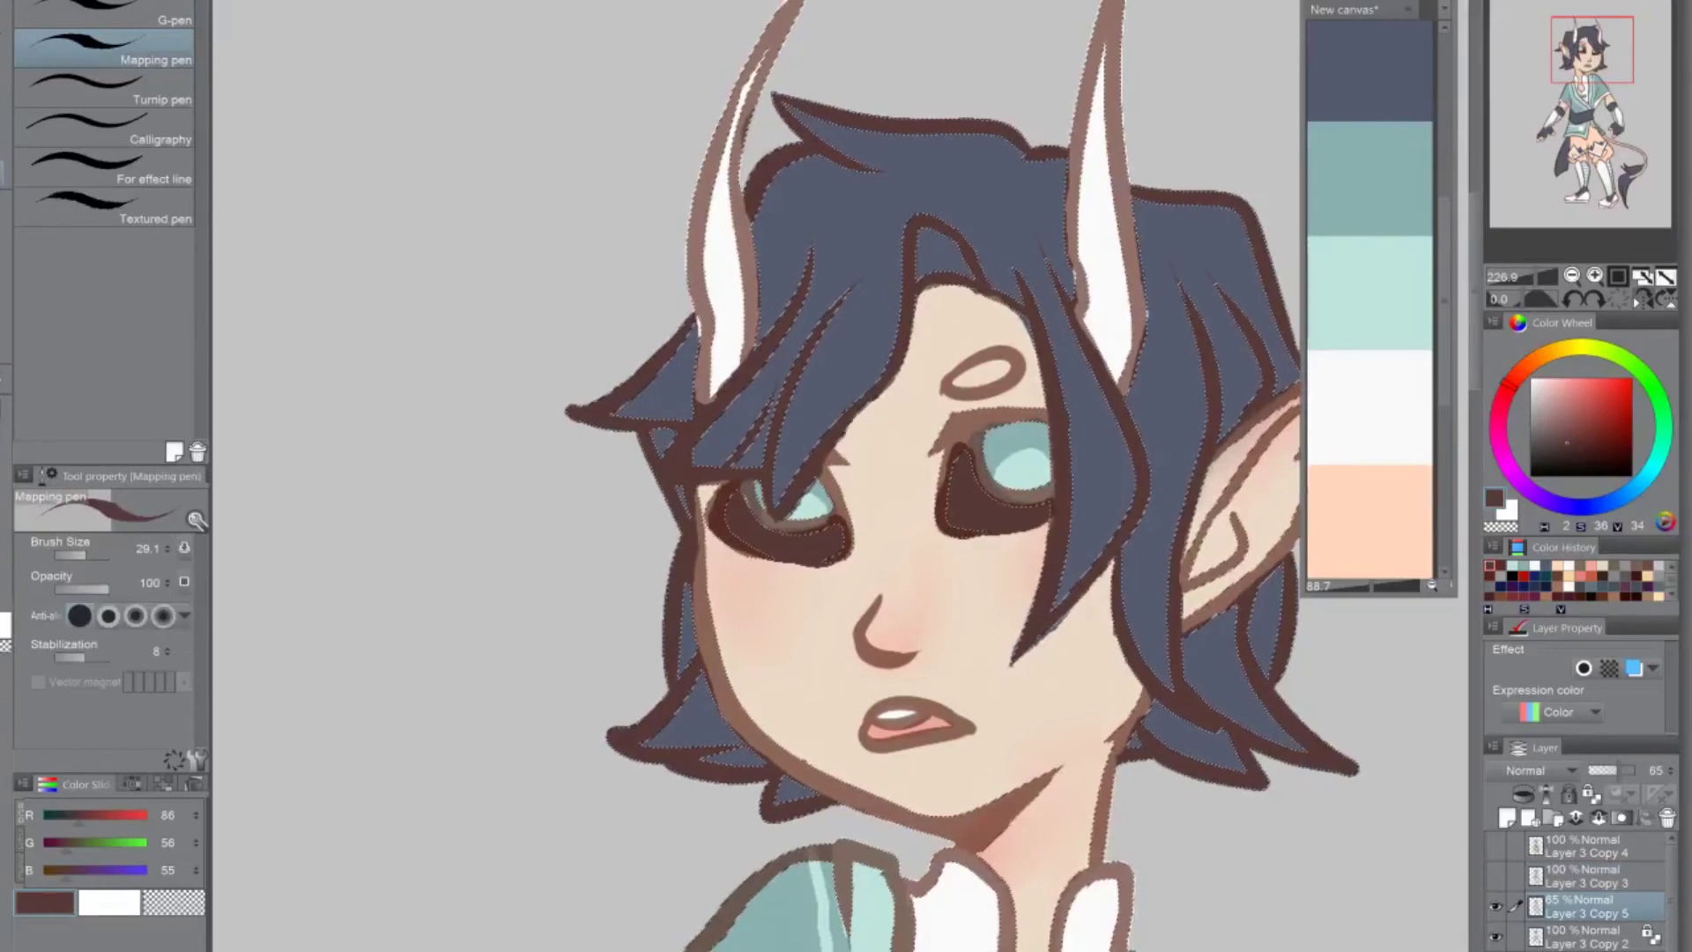
left_click(1557, 940)
mouse_move(965, 415)
left_mouse_down()
mouse_move(929, 449)
mouse_move(932, 431)
mouse_move(1005, 431)
mouse_move(926, 424)
mouse_move(1067, 422)
left_mouse_up()
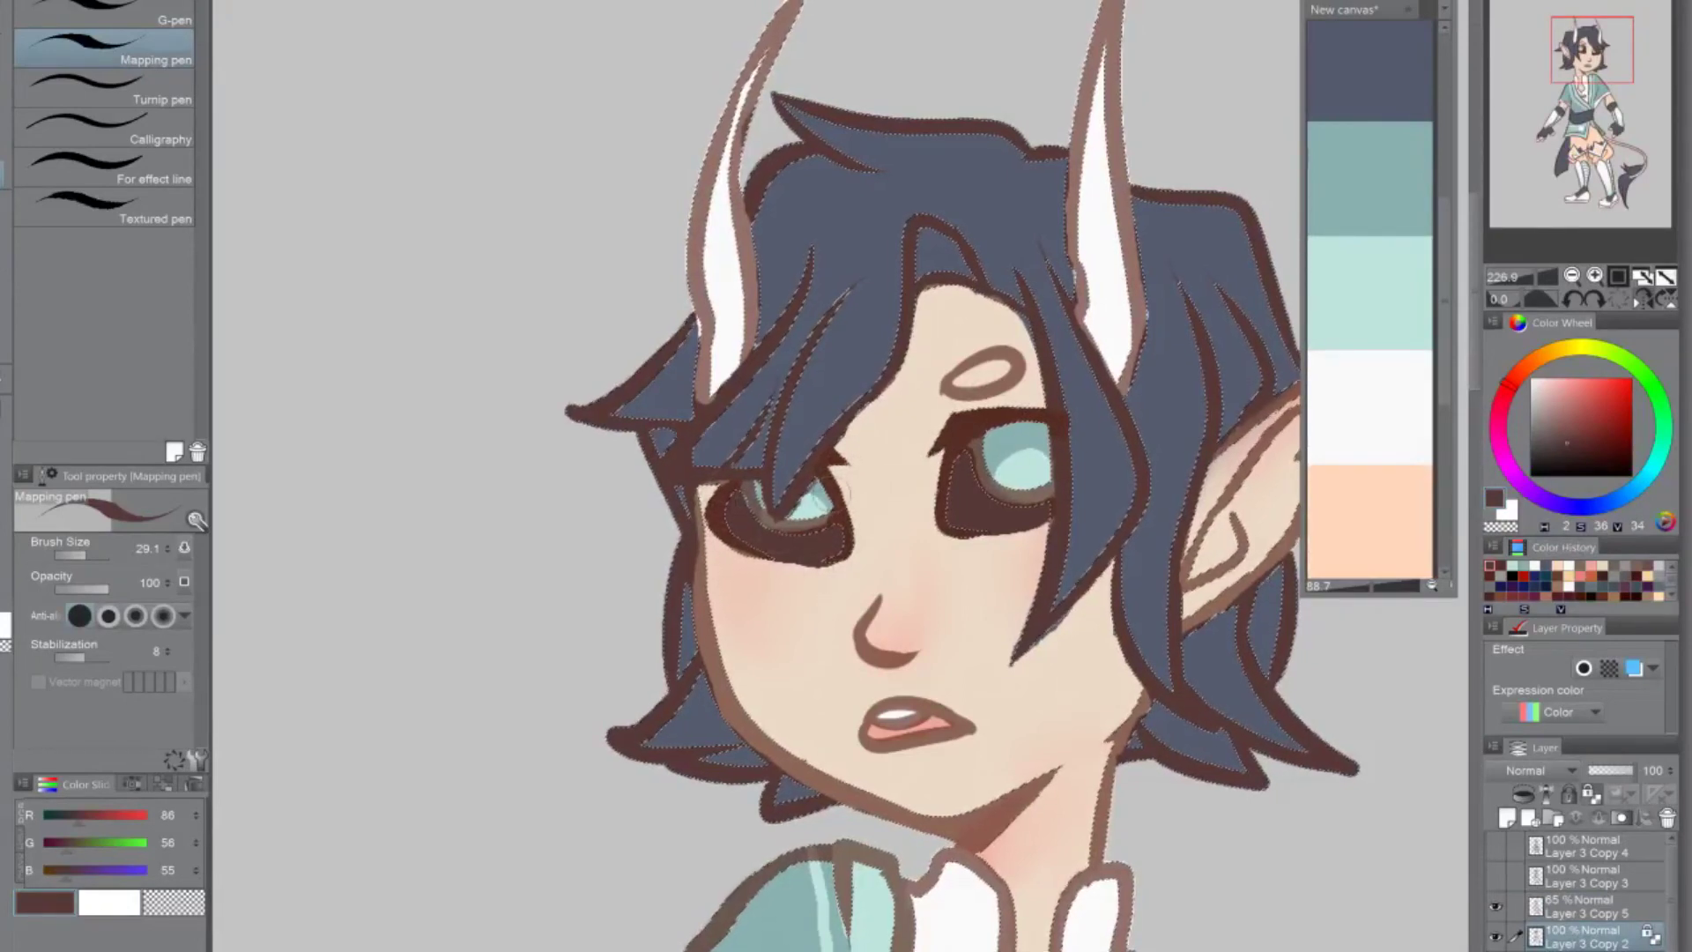
left_click(836, 412, "alt")
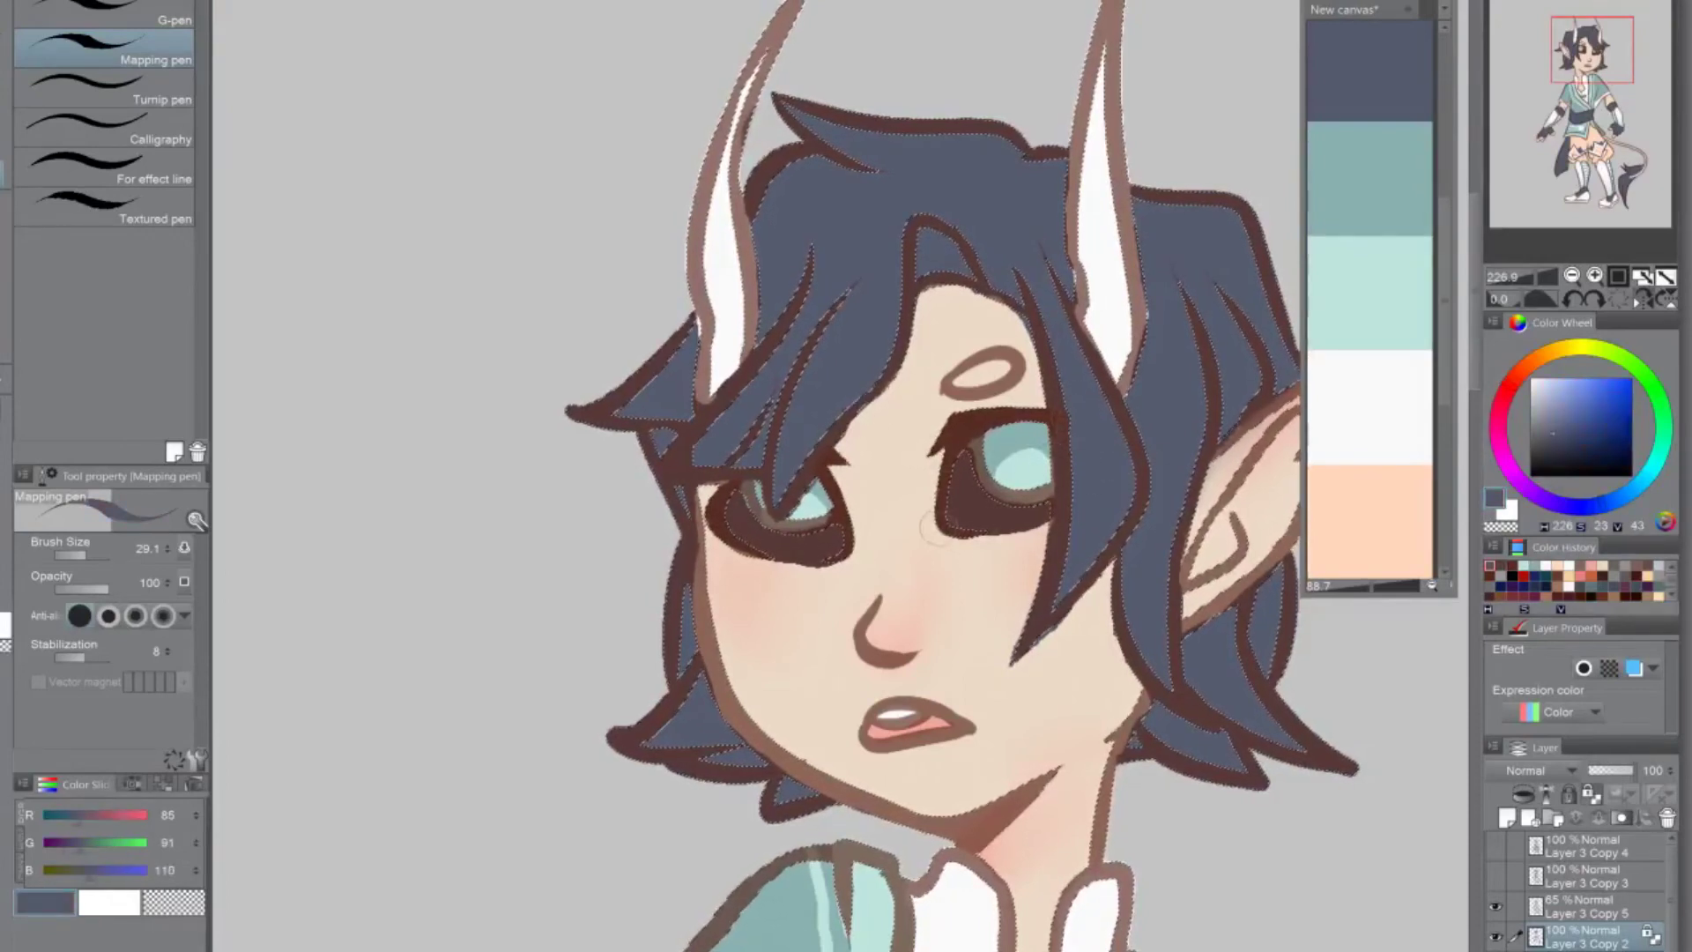
left_click(969, 518, "alt")
key("ctrl+d")
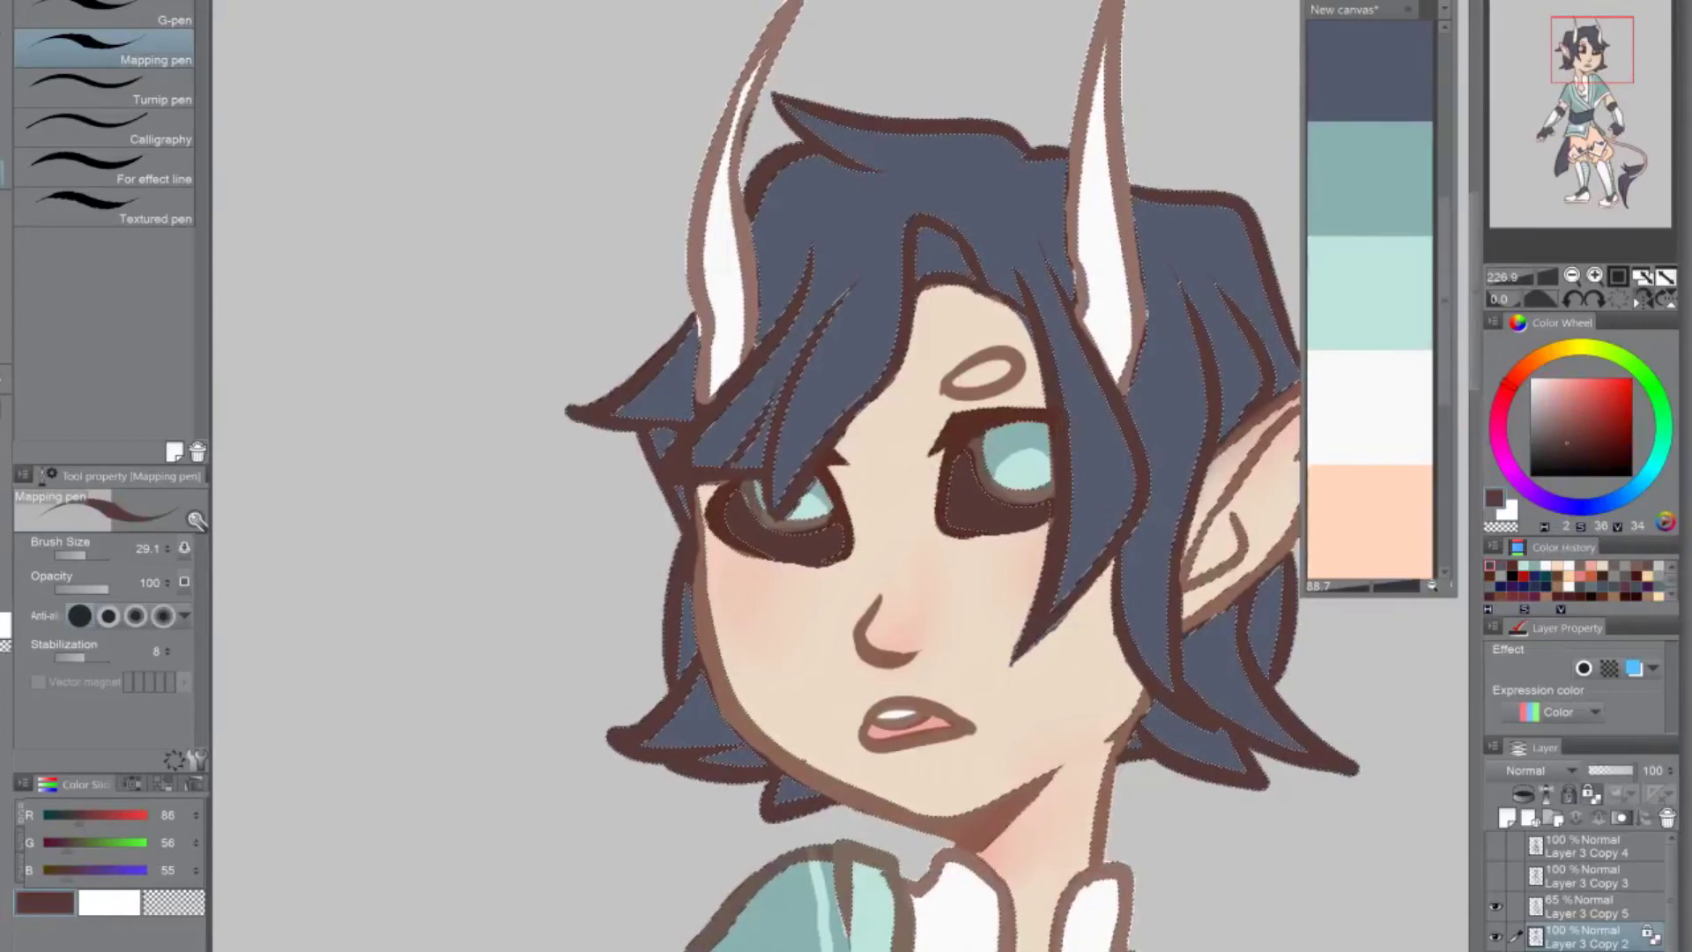
left_click(6, 116)
left_click(1577, 908)
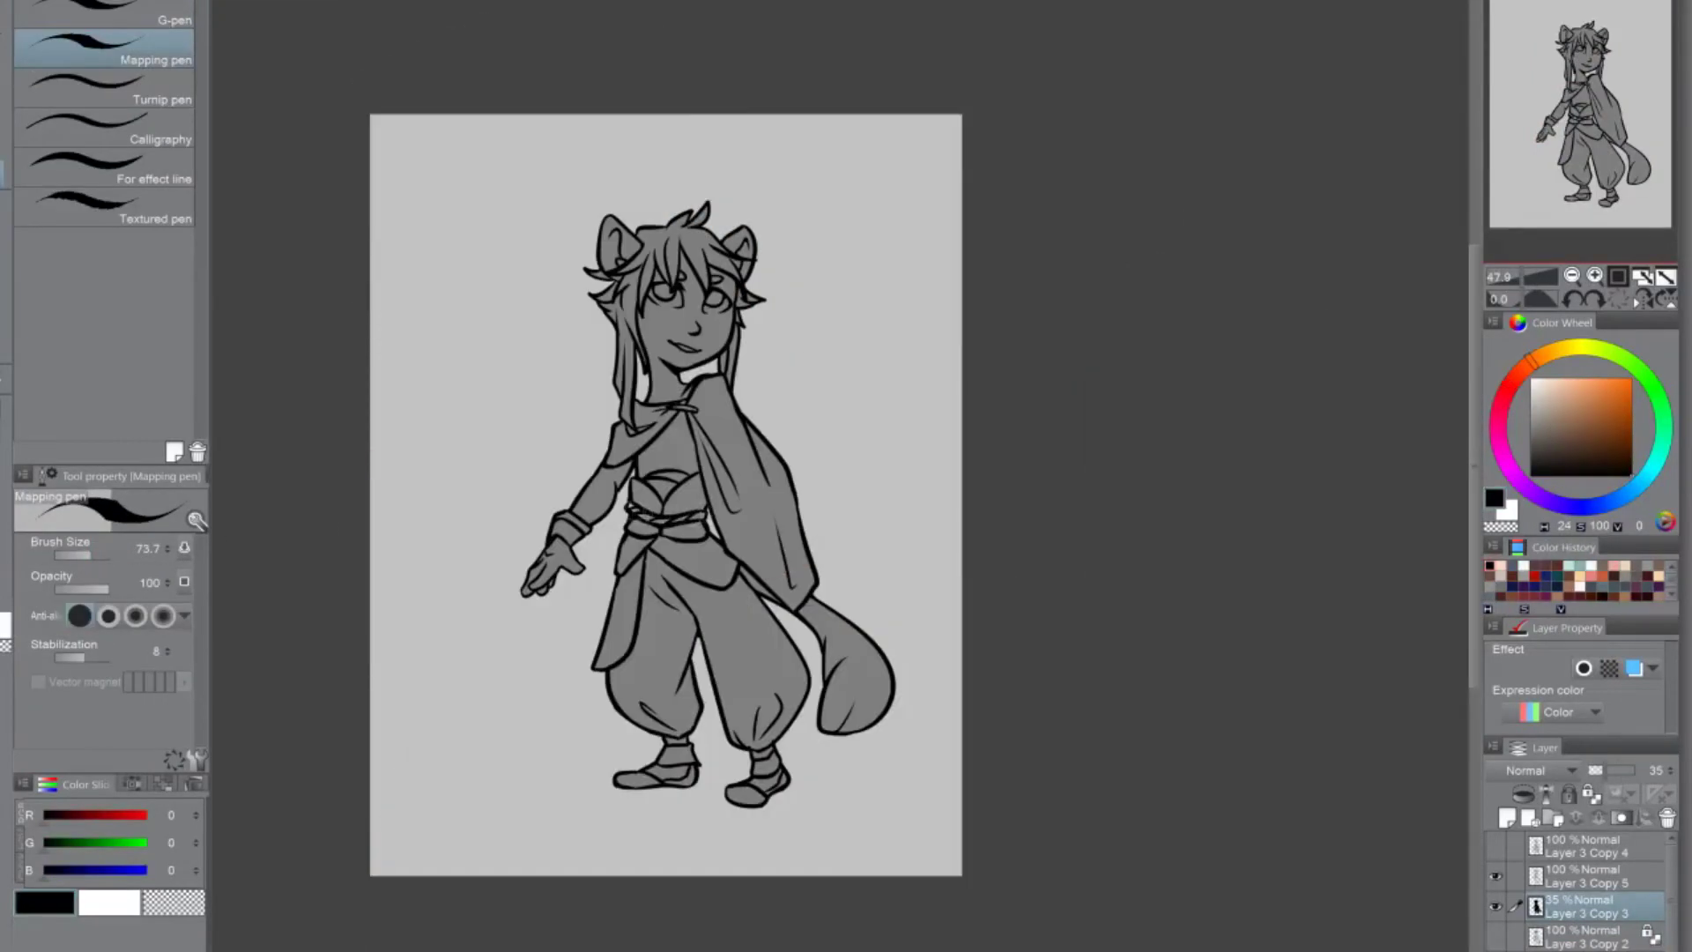
Raise the opacity of the silhouette layer, Layer 3 Copy 3, to 100 percent and choose a mid grey, RGB 165, 165, 165
left_click(1637, 297)
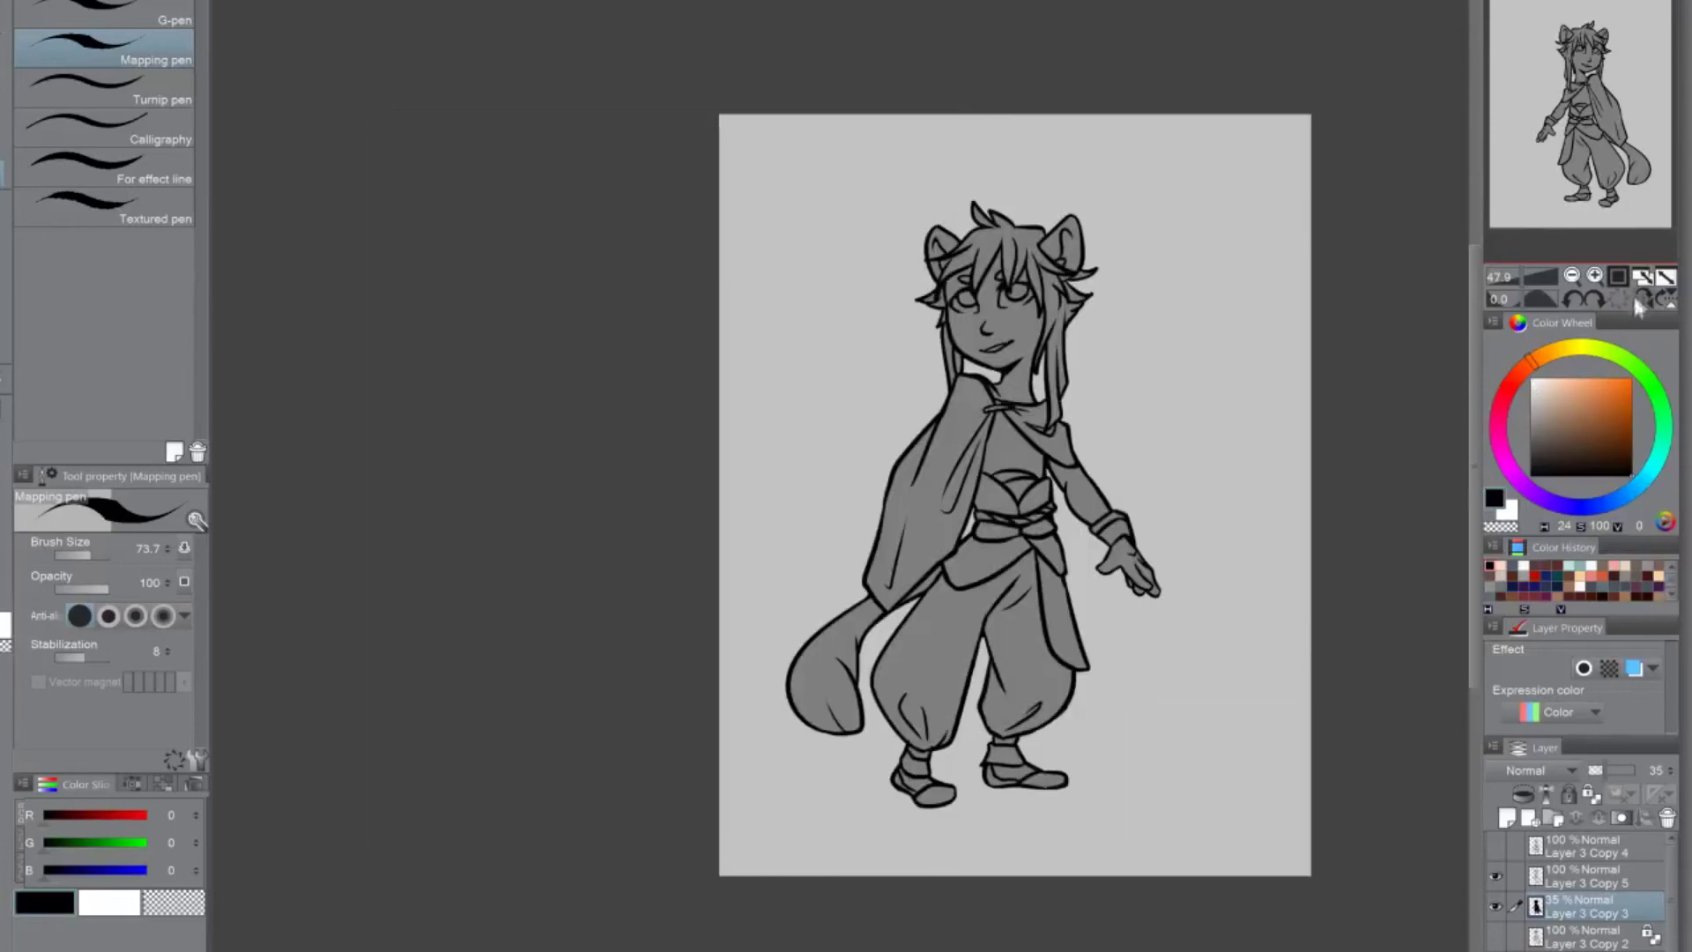
left_click_drag(1407, 697, 1134, 697)
left_click_drag(1548, 431, 1477, 416)
left_click_drag(1603, 770, 1638, 770)
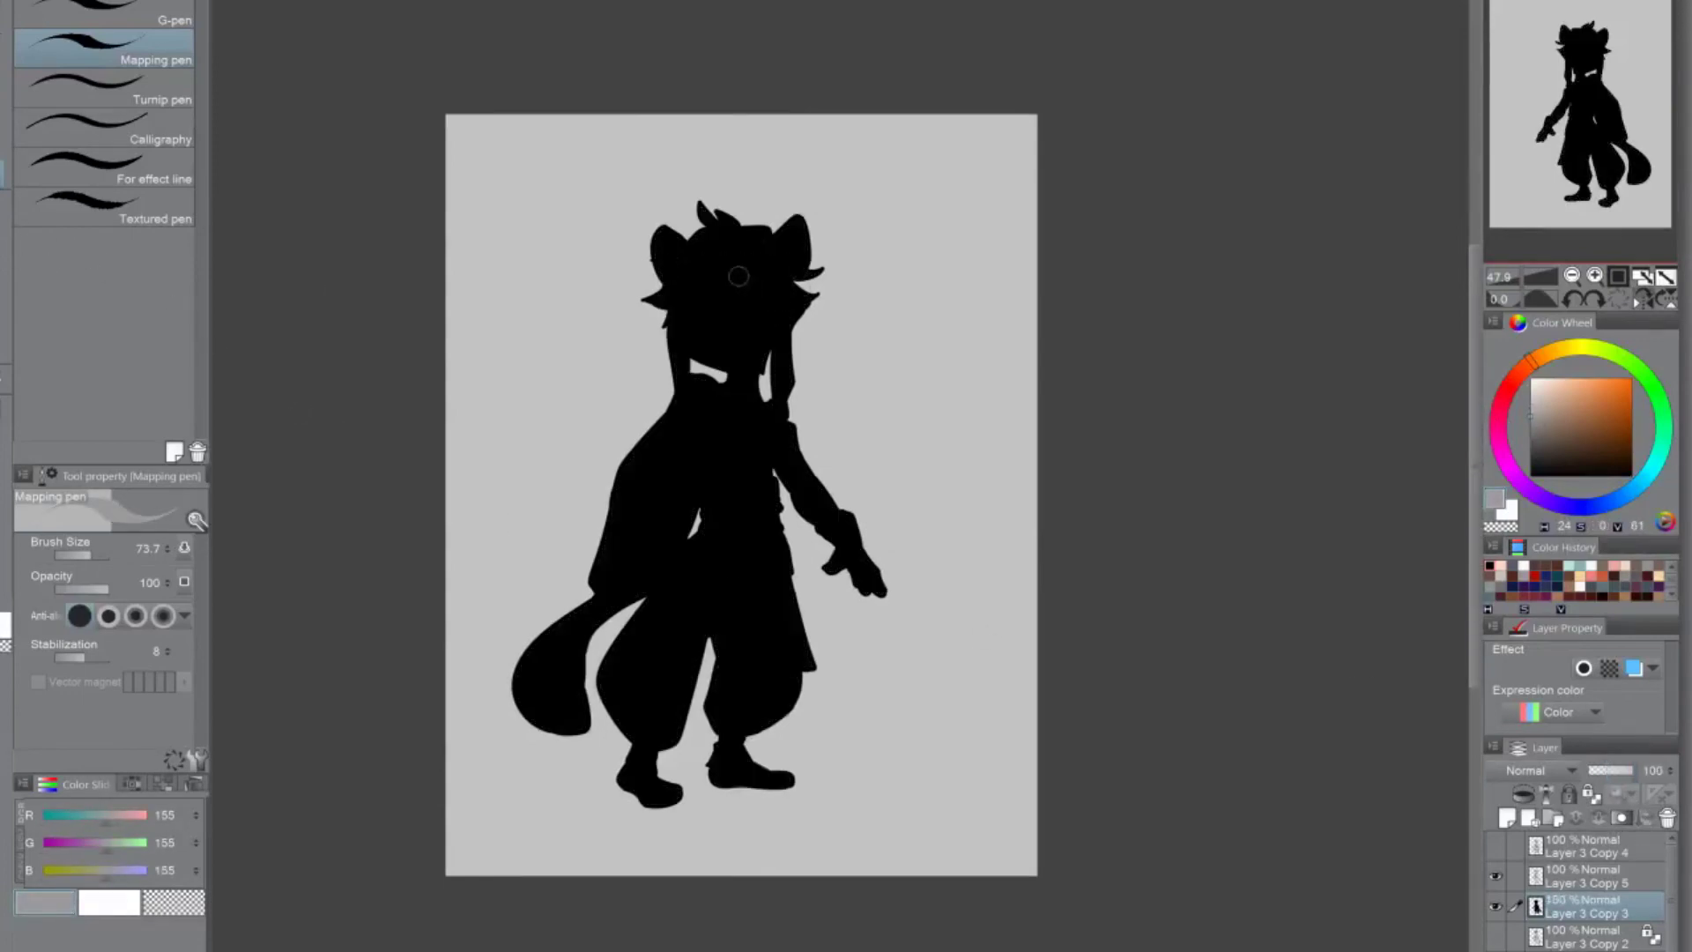
left_click(691, 282, "alt")
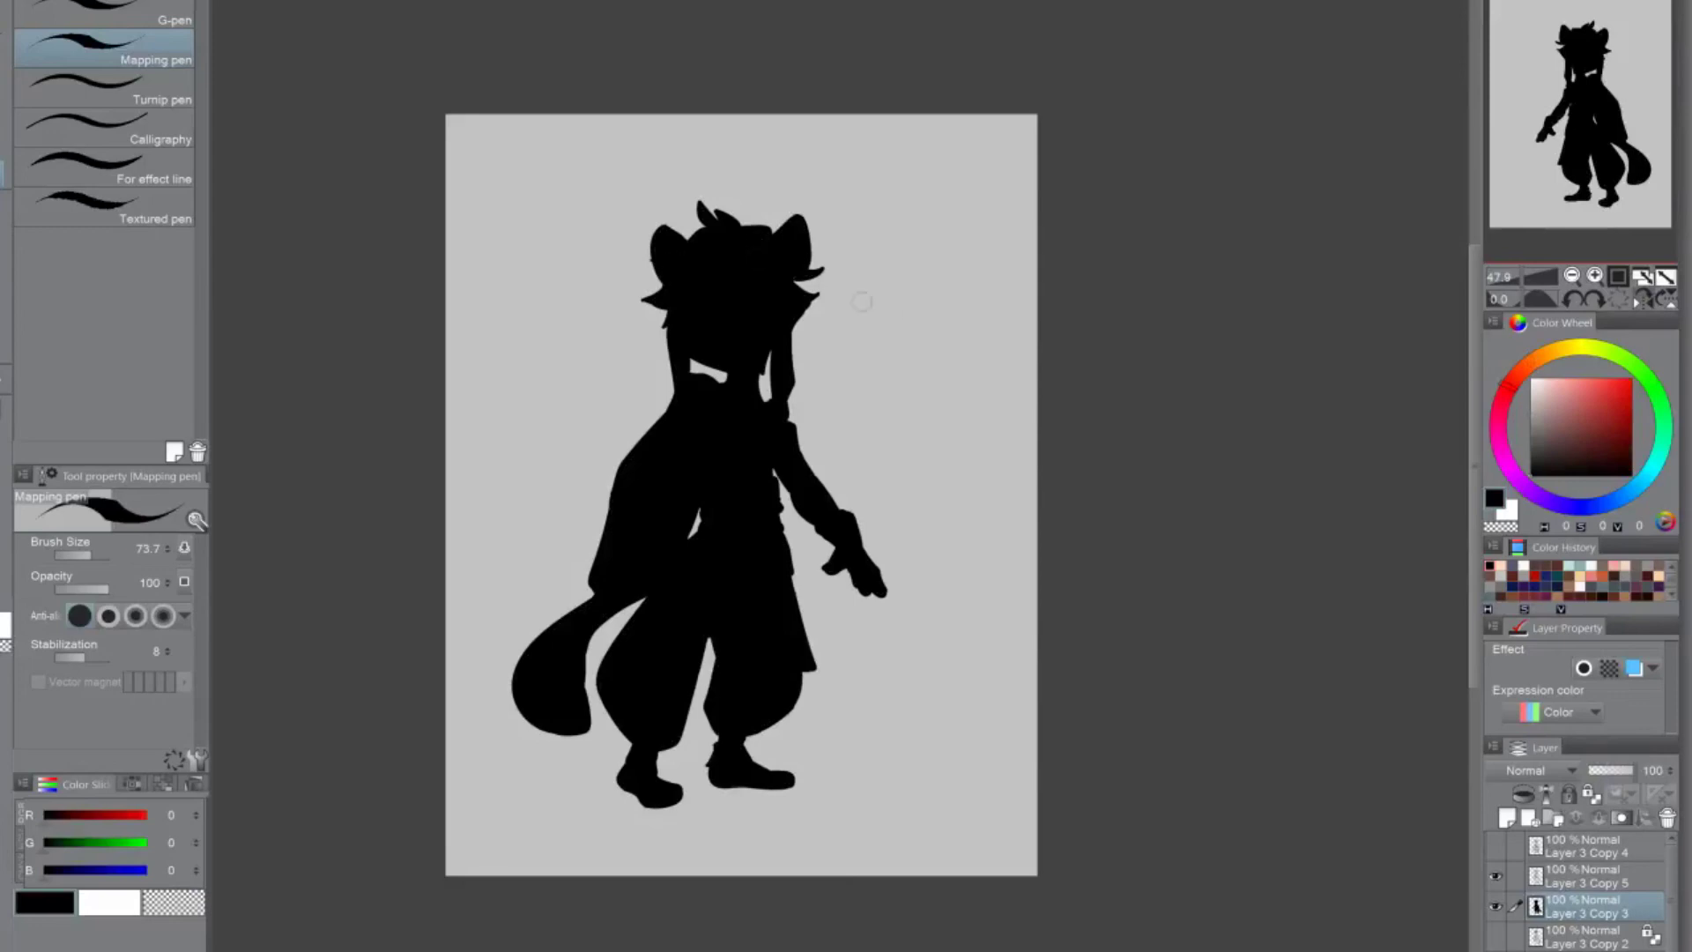
left_click_drag(1567, 440, 1488, 420)
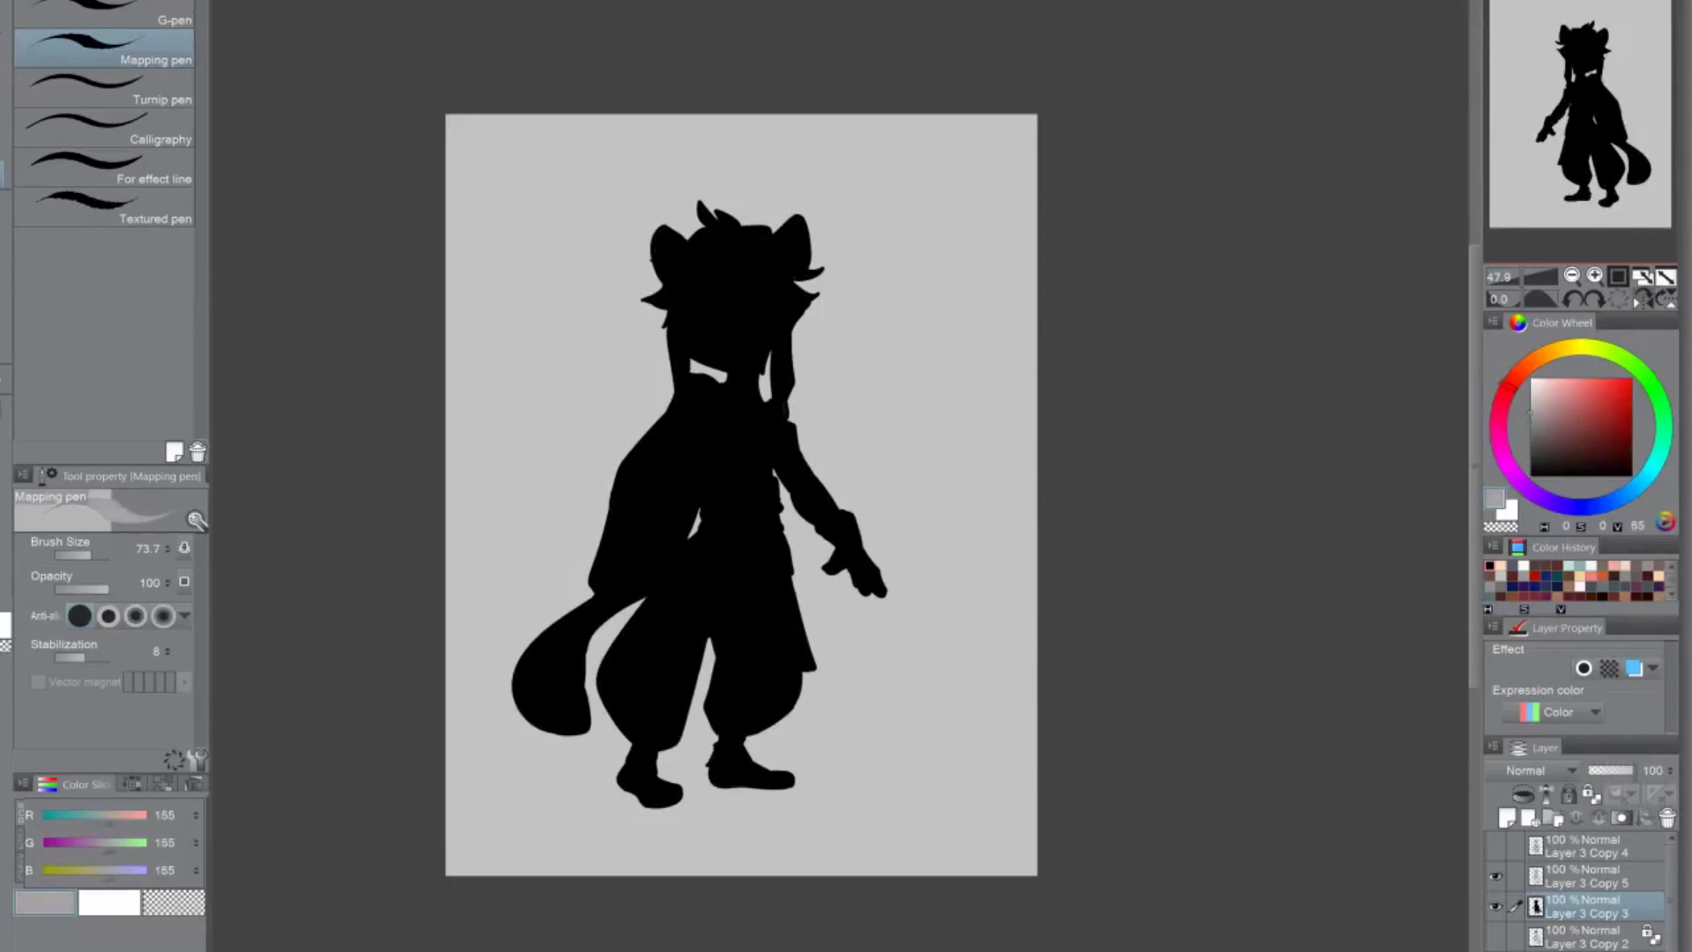
Fill the second character's black silhouette on Layer 3 Copy 3 with mid grey
key("g")
left_click(735, 447)
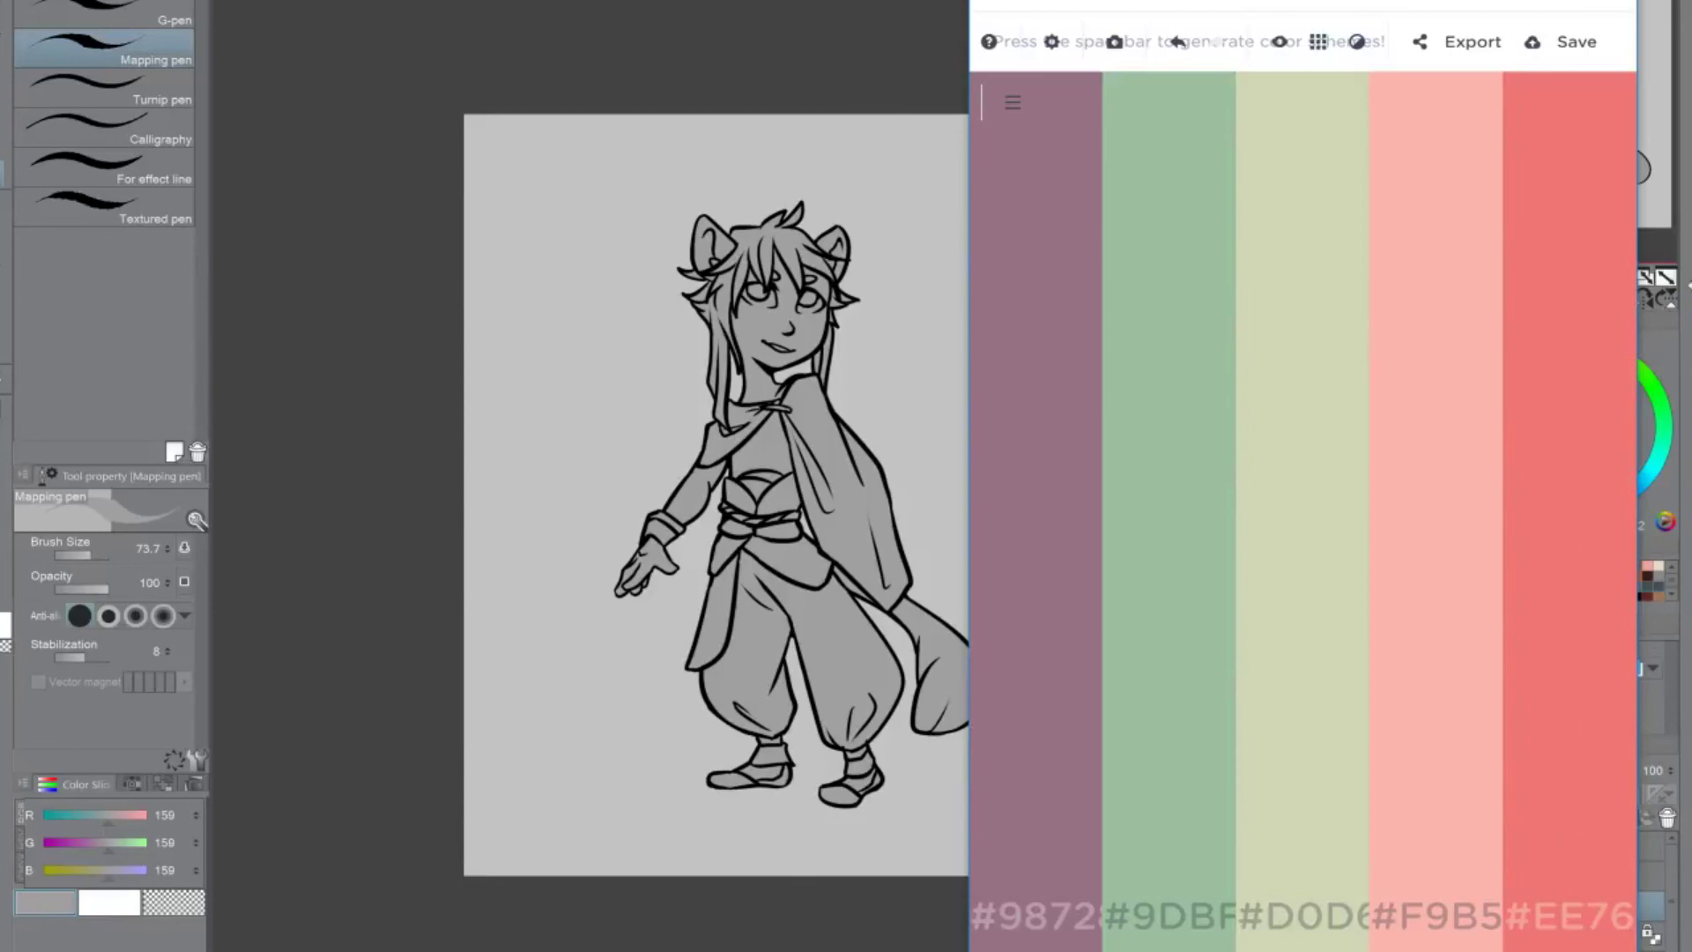
Switch to the online colour palette generator and generate several random five-colour schemes for the second character
key("space")
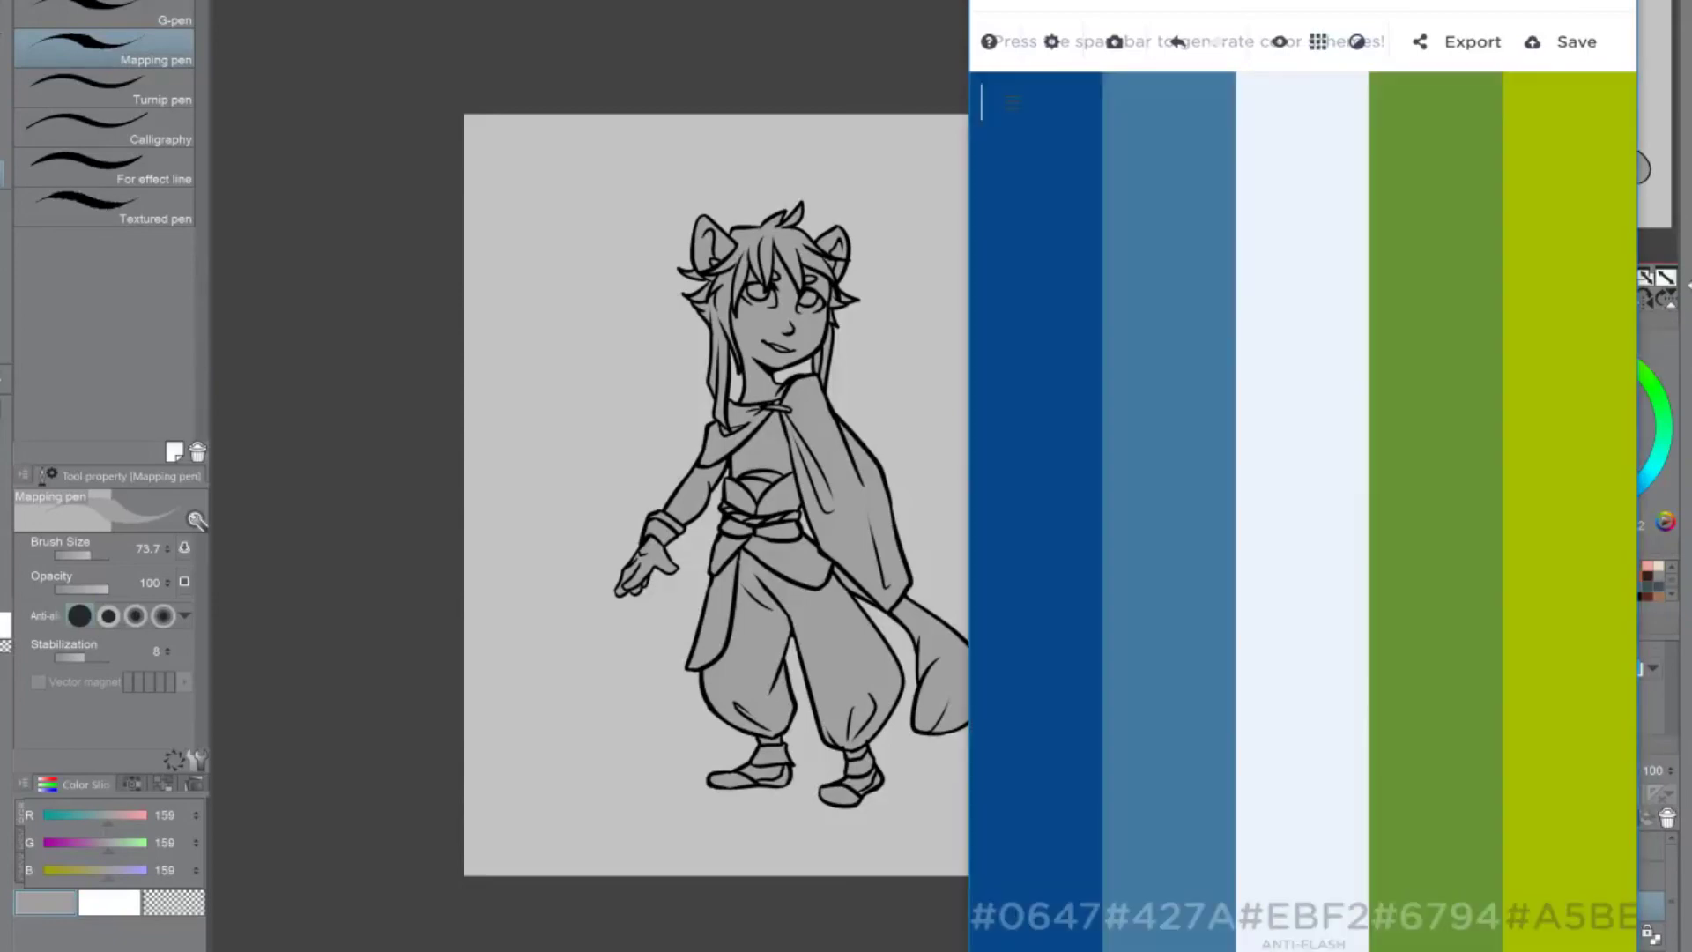
key("space")
key("space")
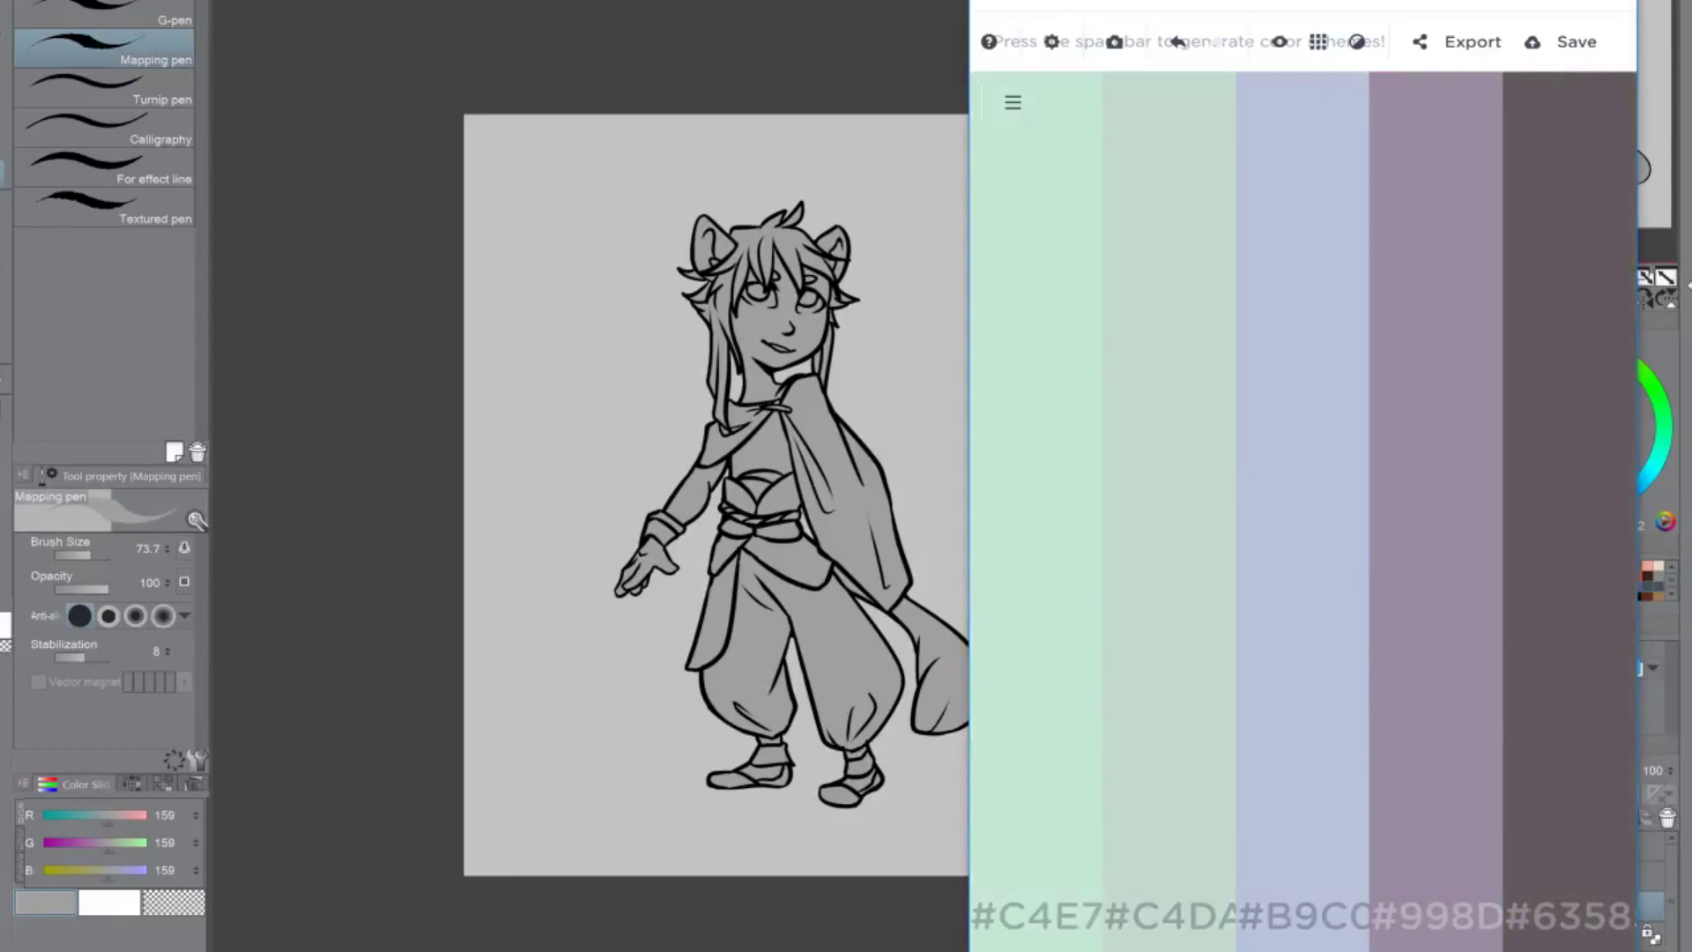
key("space")
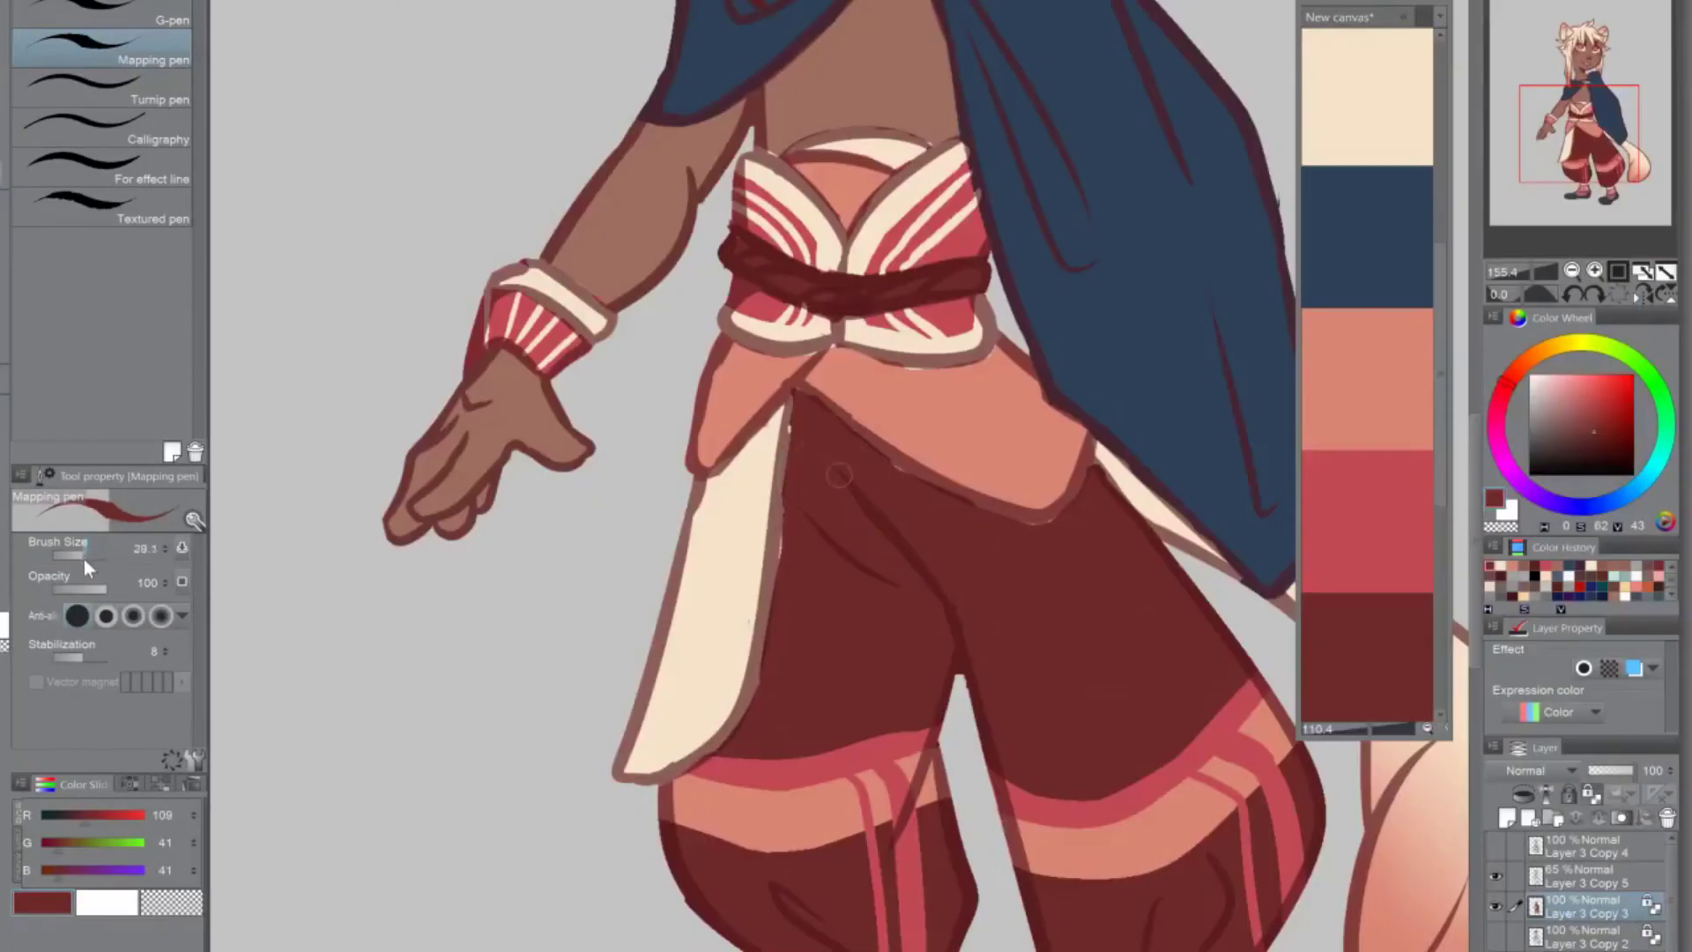
Set the Mapping pen's brush size to 17.4 and add a new layer directly above Layer 3 Copy 3
left_click(88, 556)
left_click_drag(86, 548, 82, 551)
left_click(1507, 818)
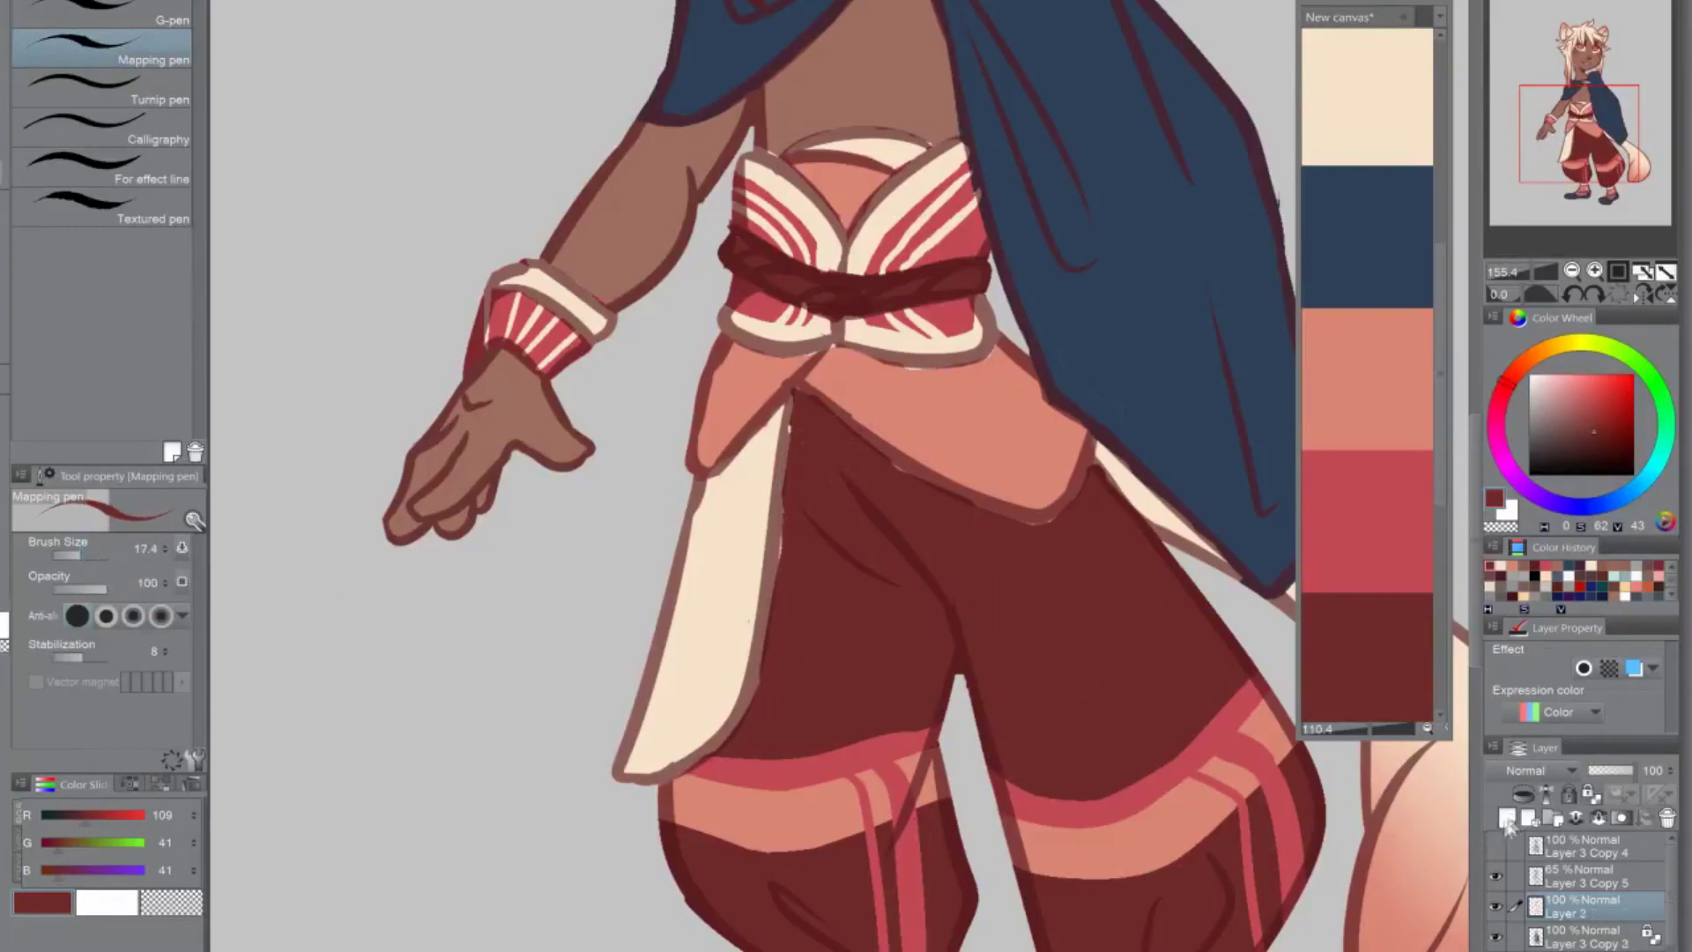
scroll(837, 476, "left", 5)
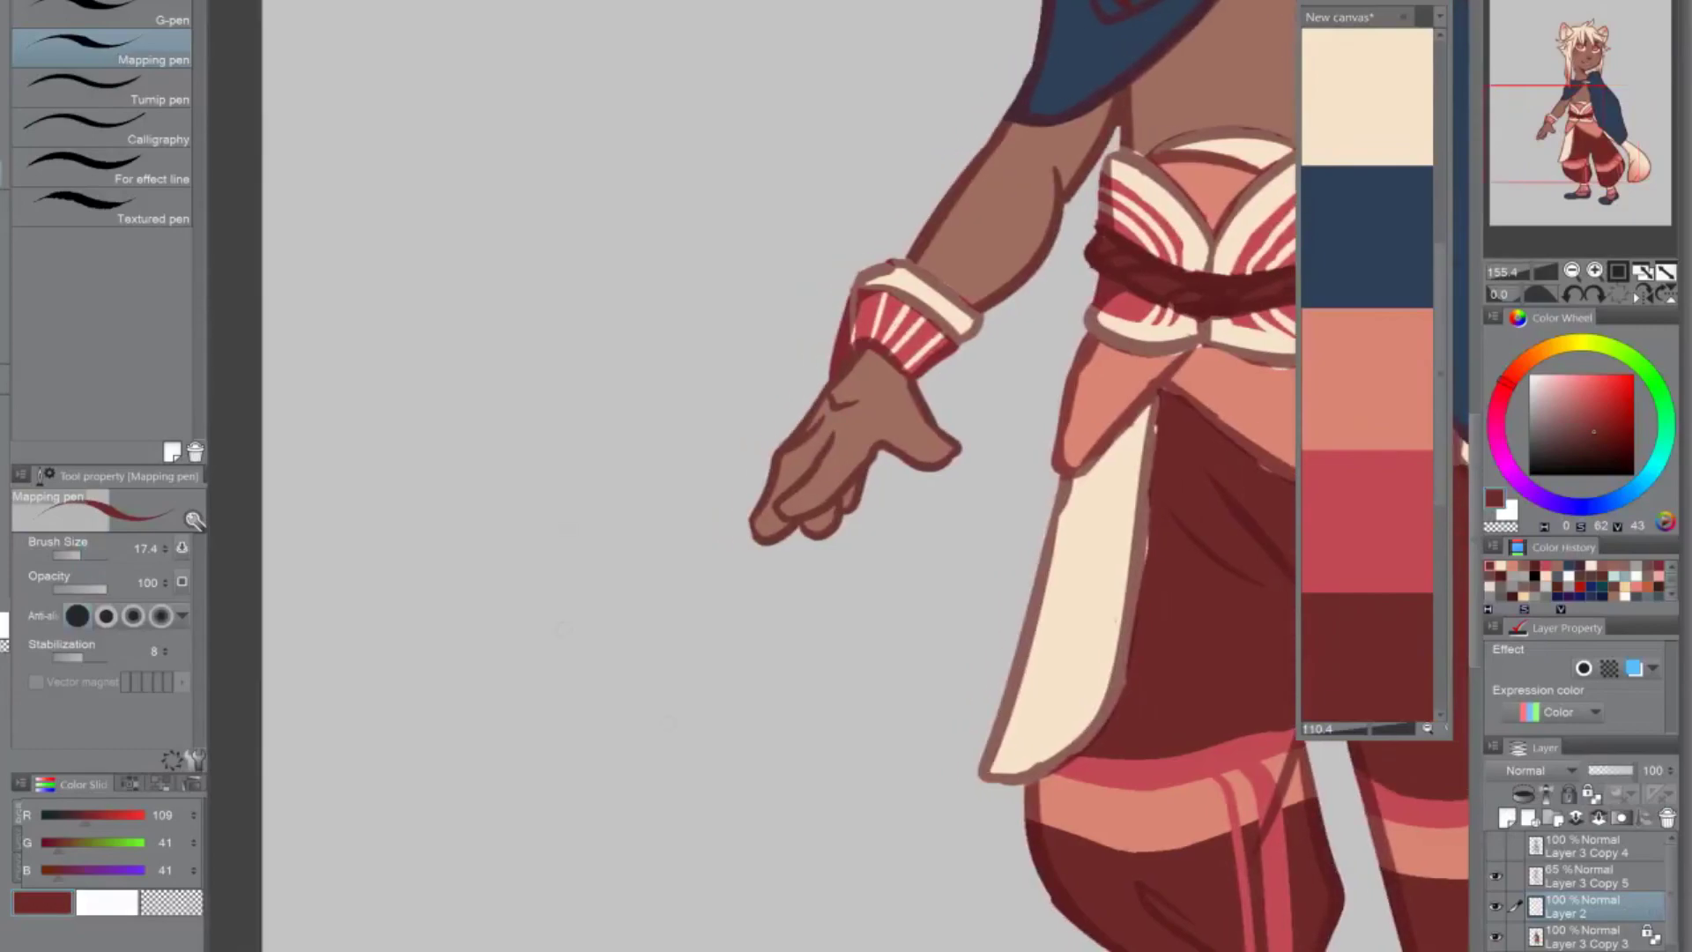
scroll(837, 476, "right", 1)
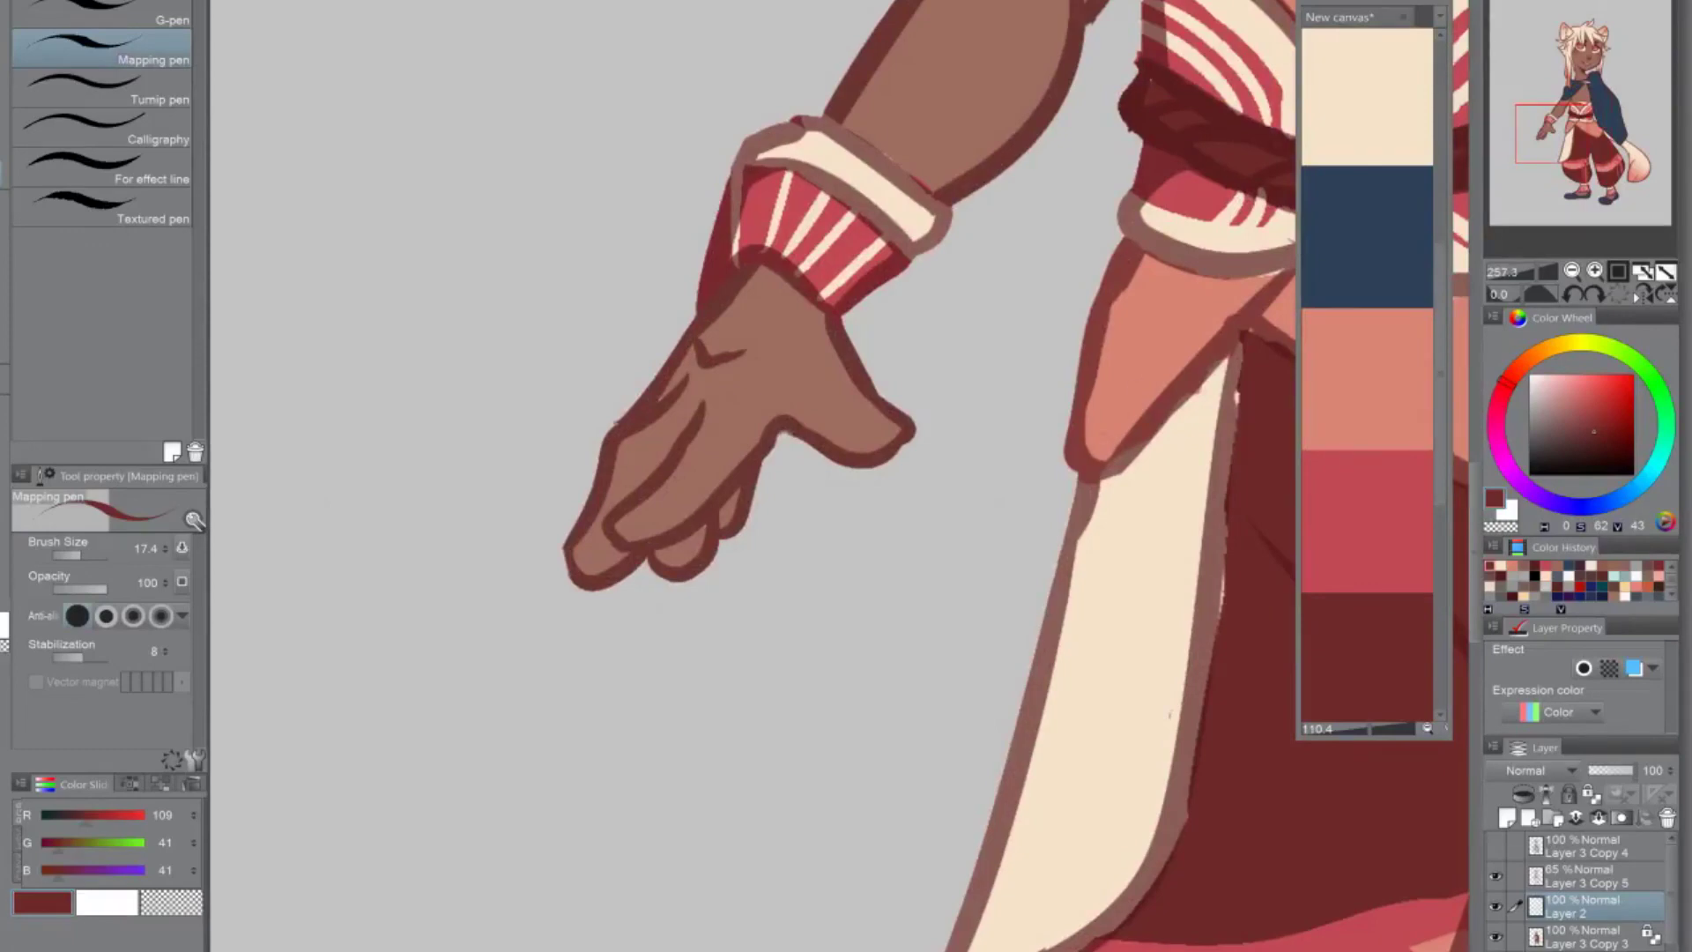
On Layer 3 Copy 3, sample the waist flap's salmon, then touch up the trousers' edge beside the cream panel with dark red, RGB 109, 41, 41
left_click(1541, 937)
left_click(1165, 365, "alt")
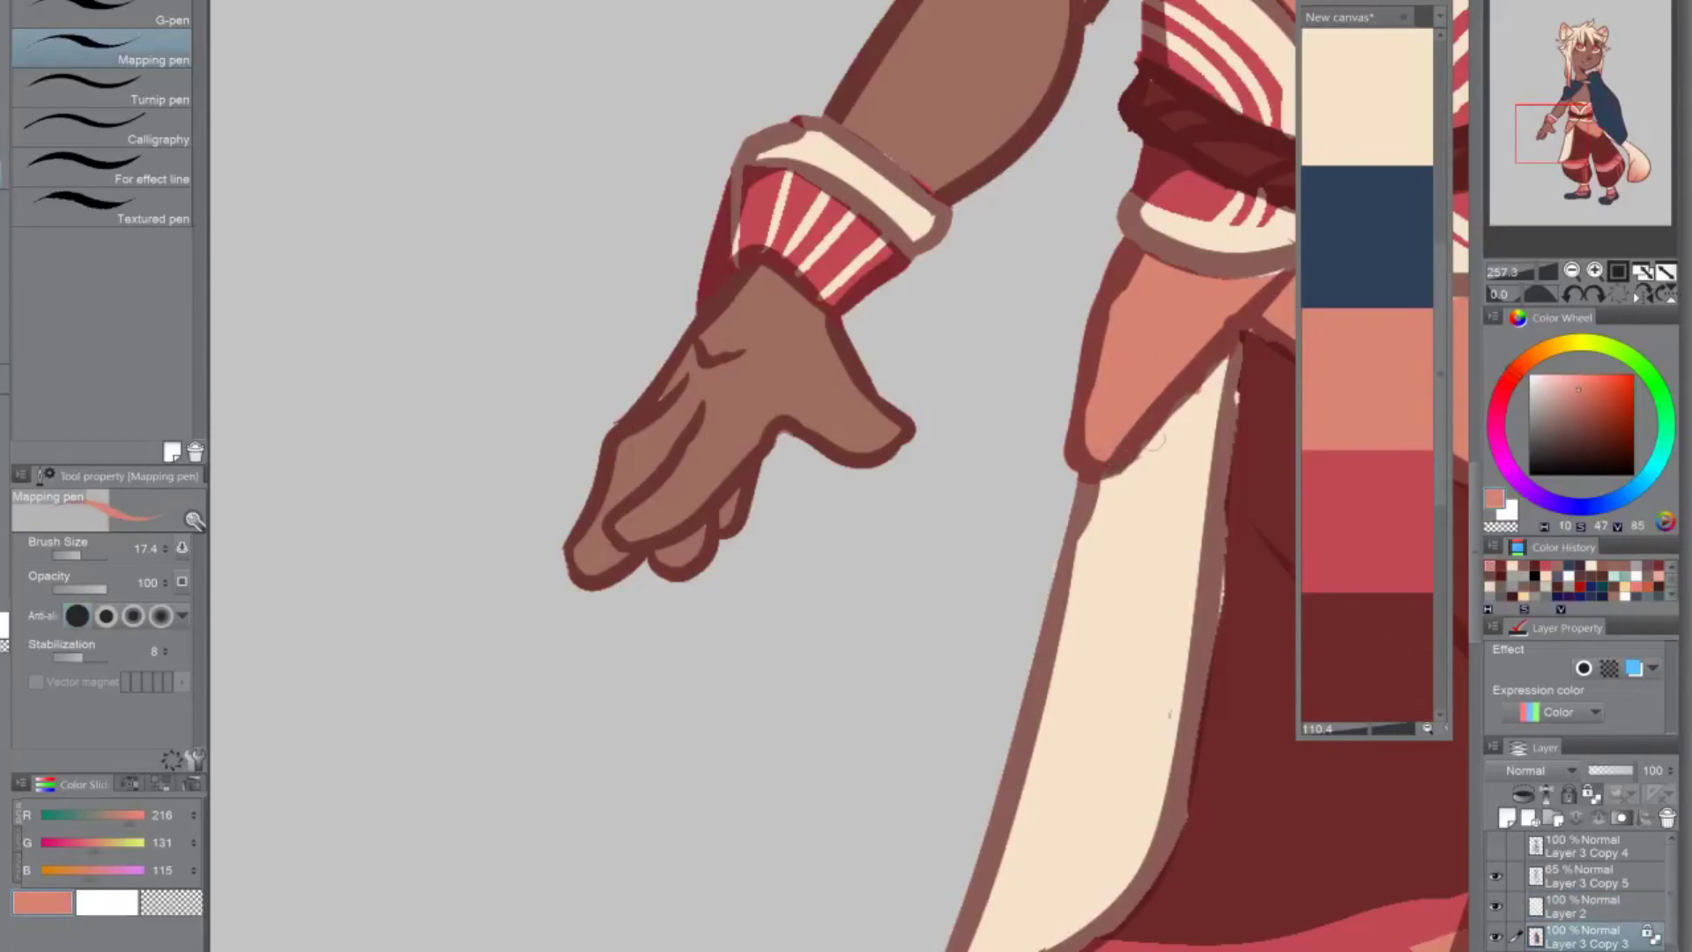
left_click(1260, 381, "alt")
left_click_drag(1246, 391, 1236, 437)
left_click_drag(1235, 587, 1233, 556)
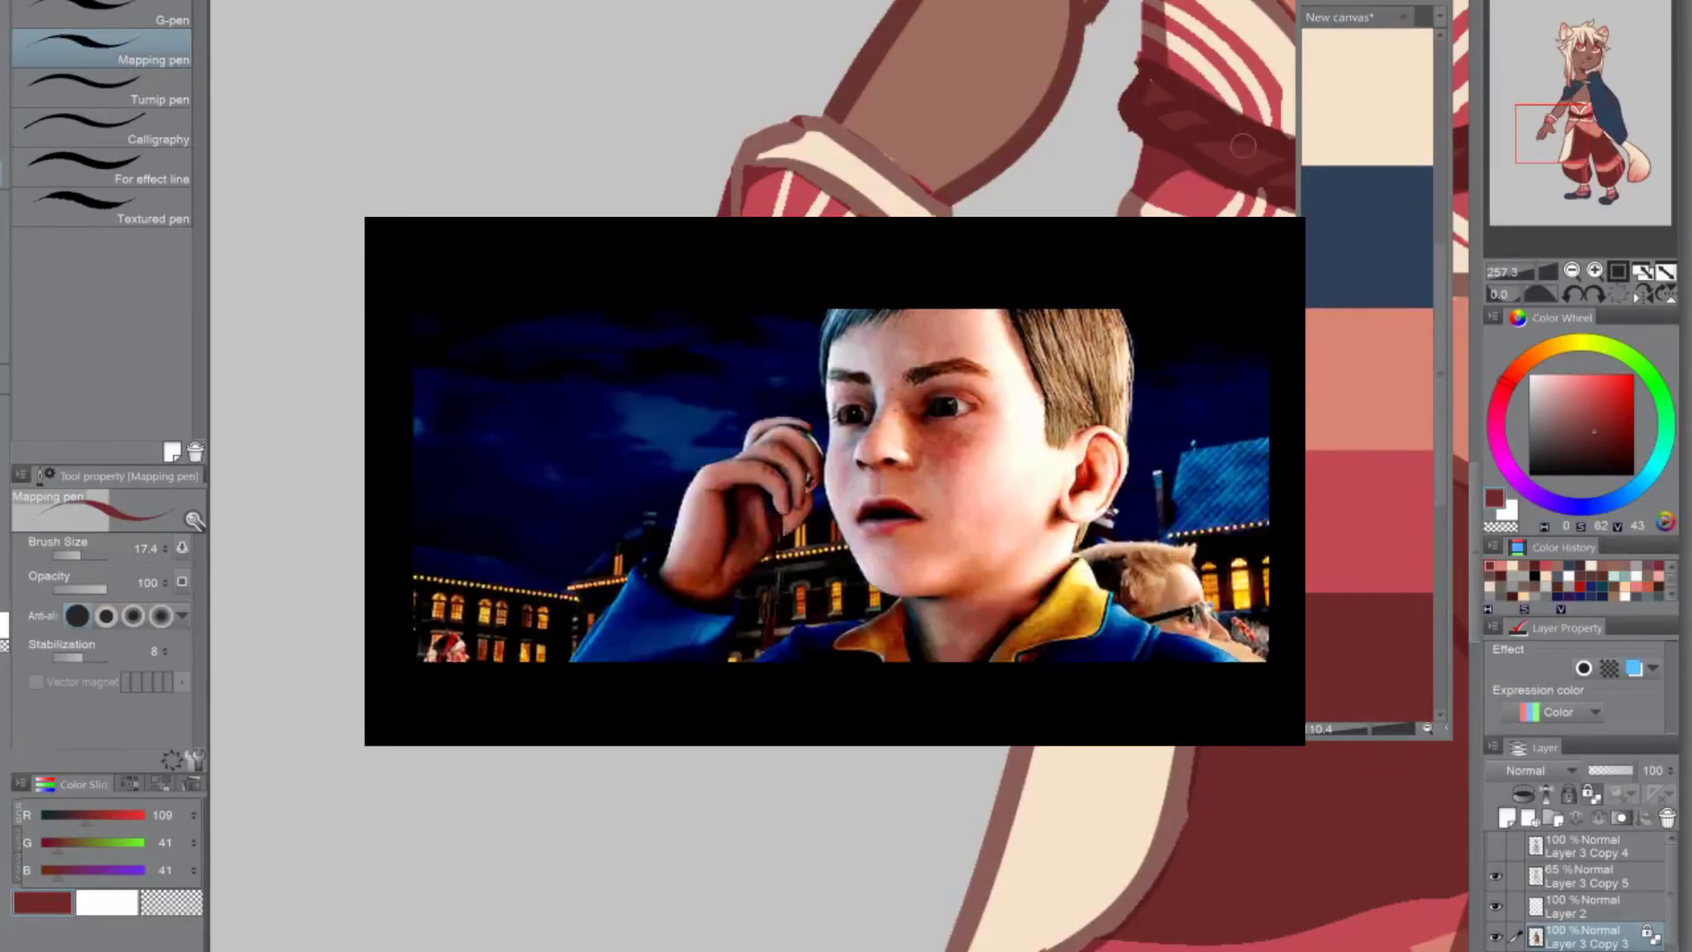